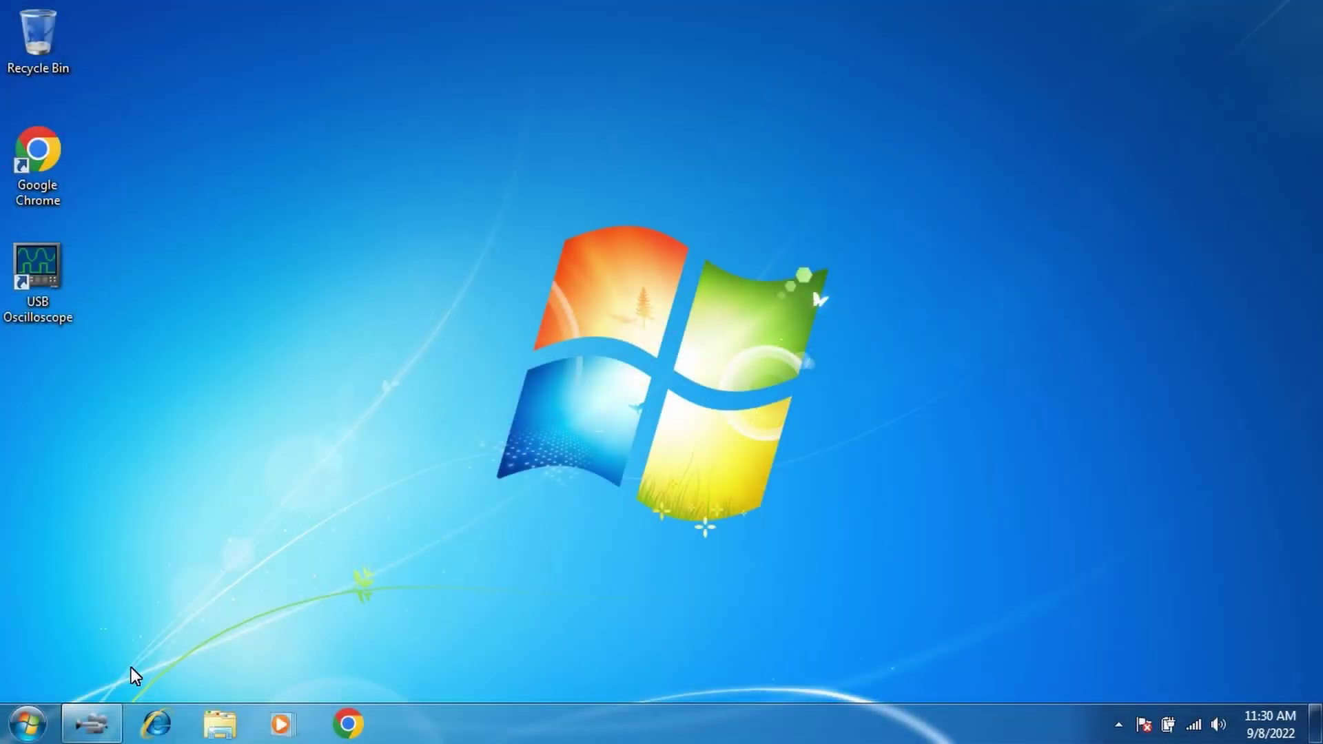
Check the computer's system properties, then close the window.
click(28, 723)
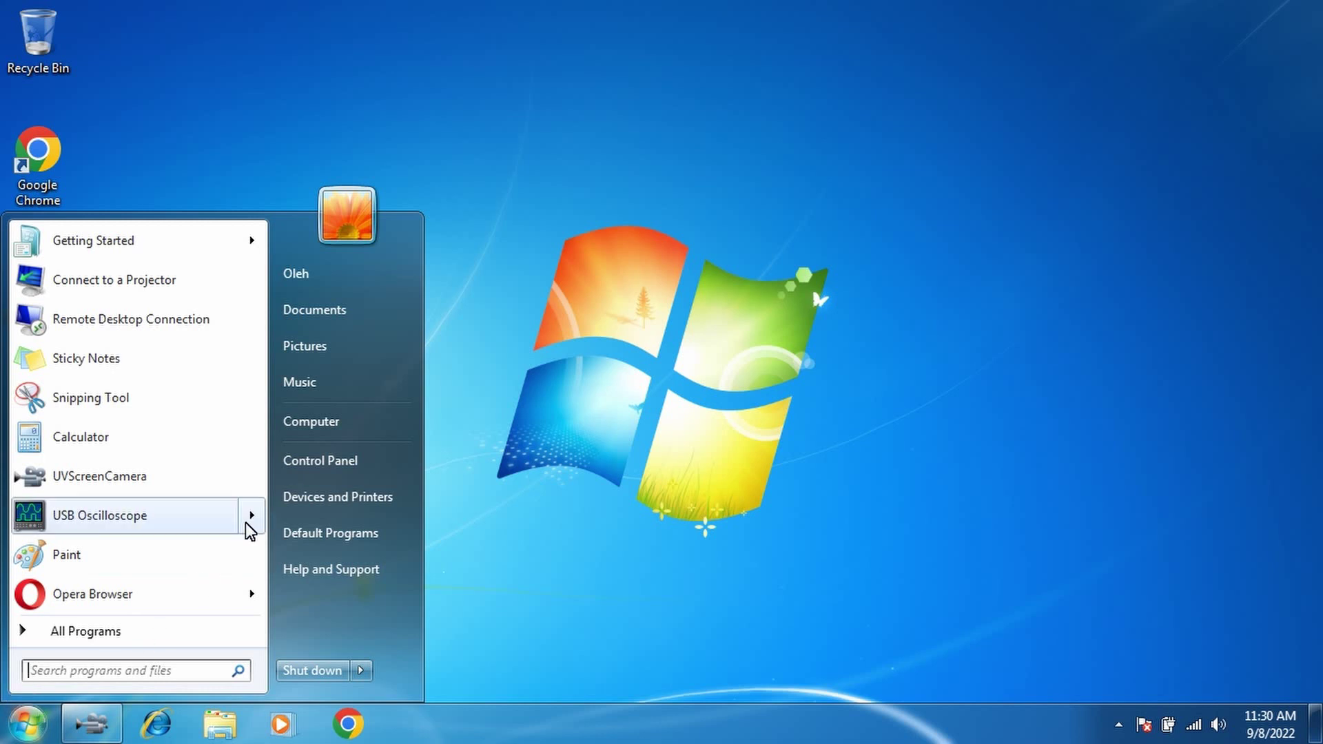
right_click(337, 418)
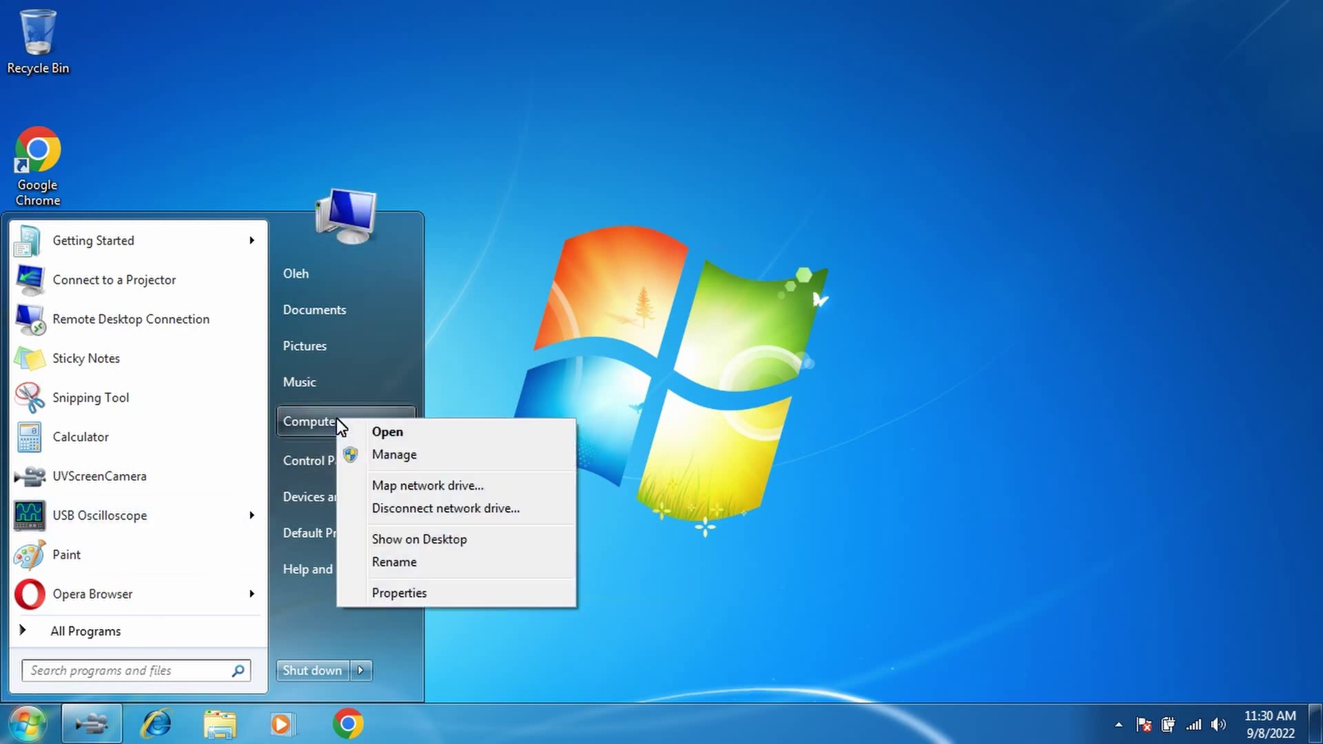
click(400, 594)
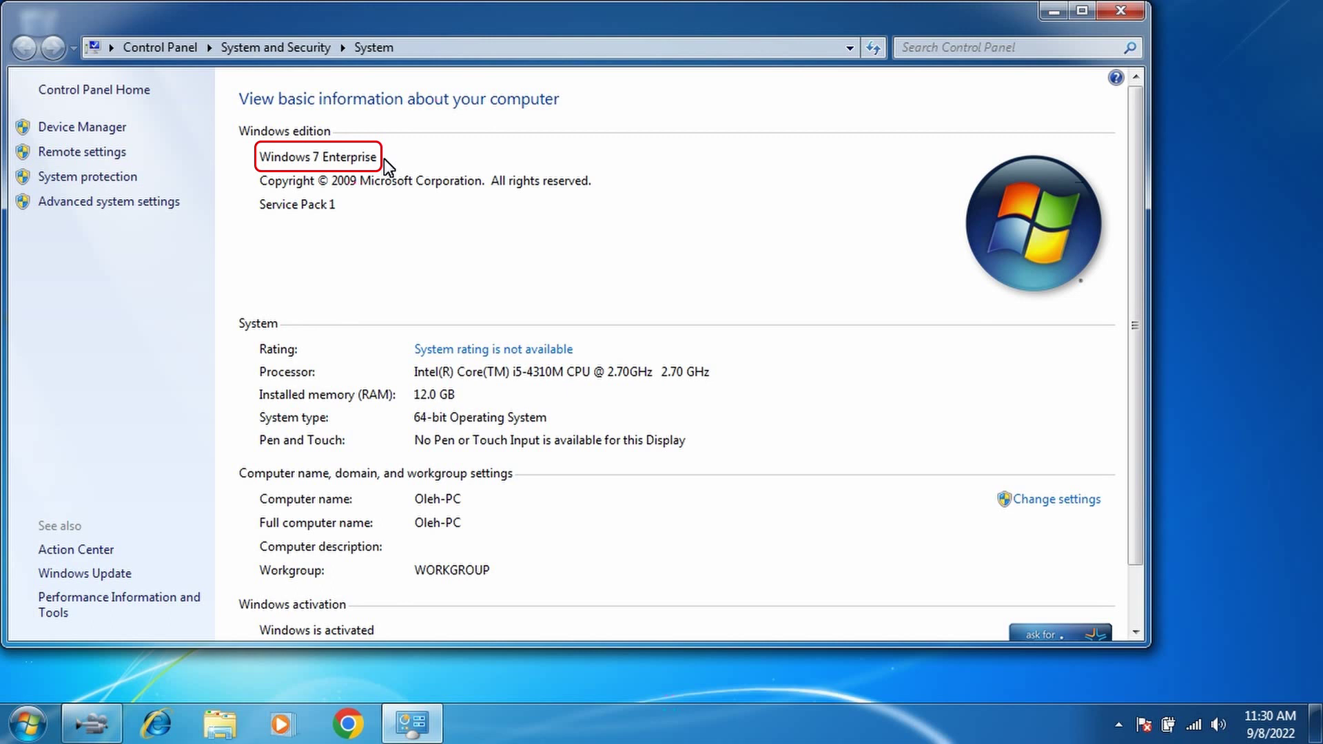
click(1129, 15)
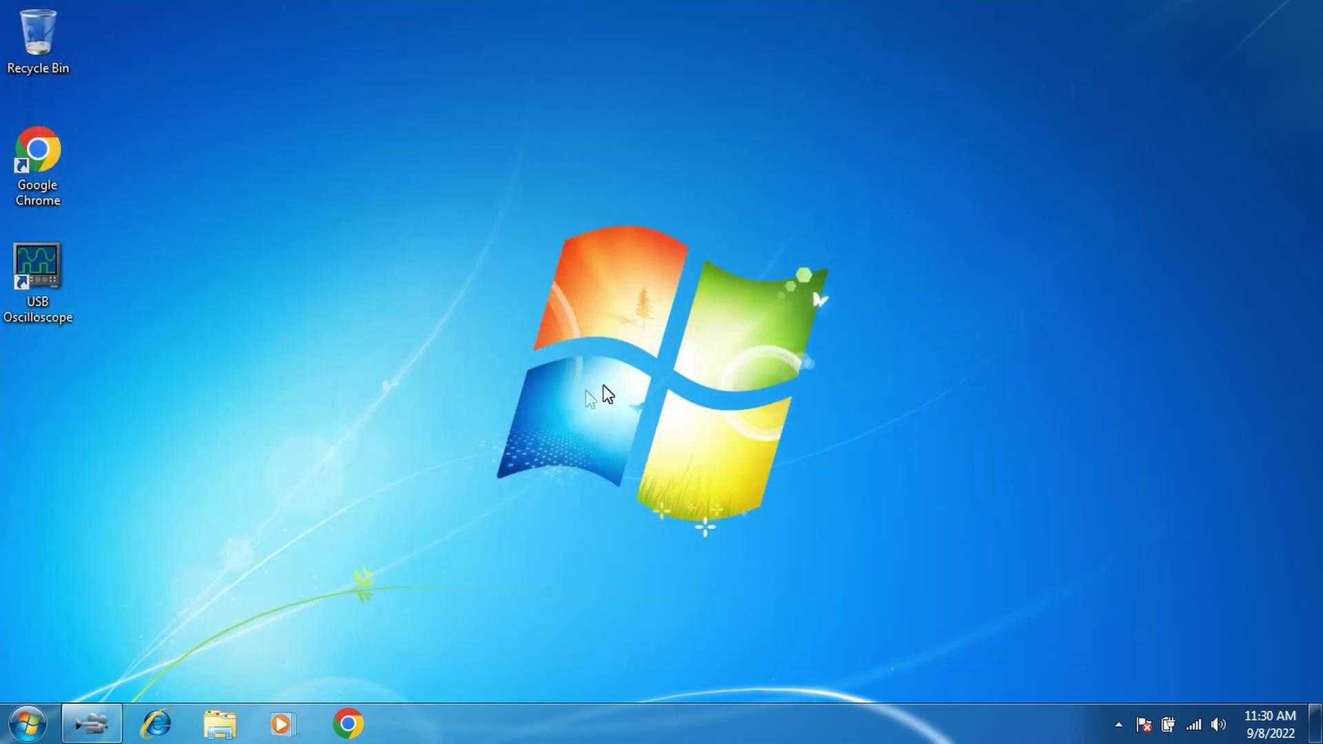
Load Px35+Longer01 in USB Oscilloscope, run the analyser script, view valve timing, then close it.
double_click(39, 282)
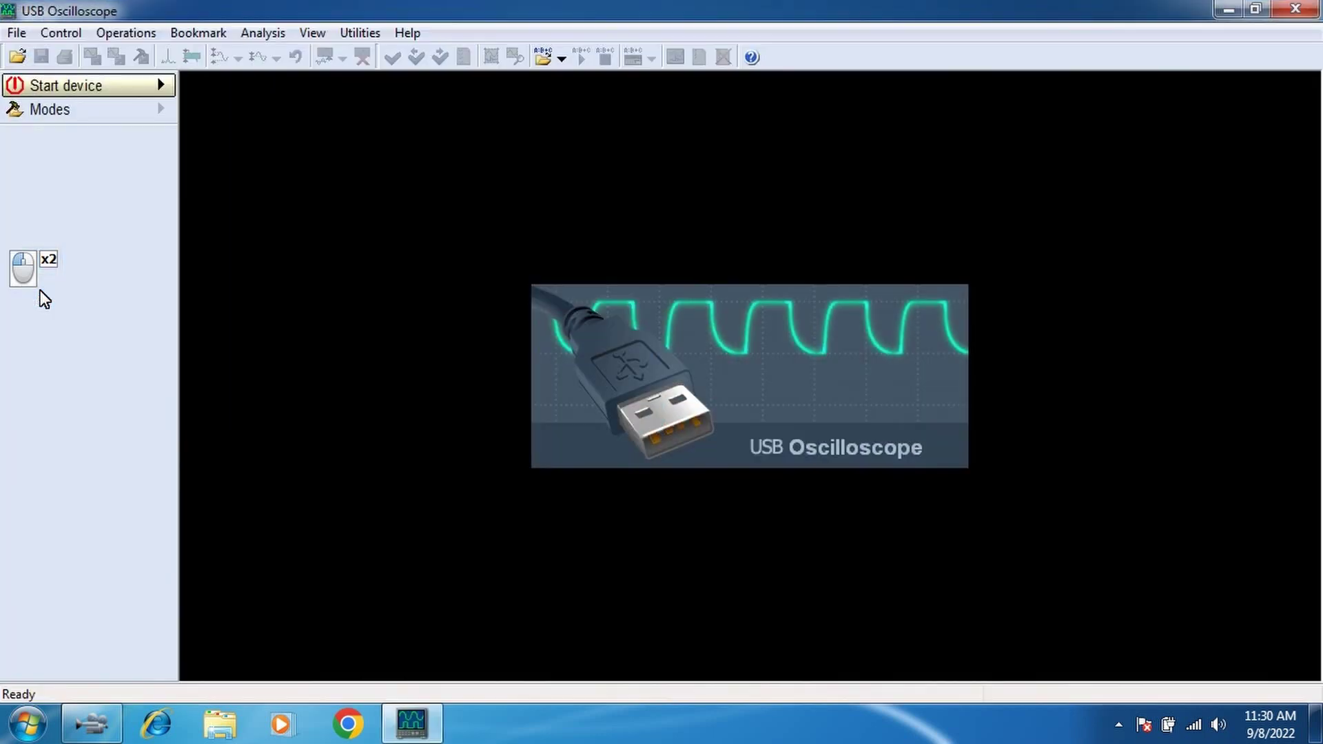
click(27, 60)
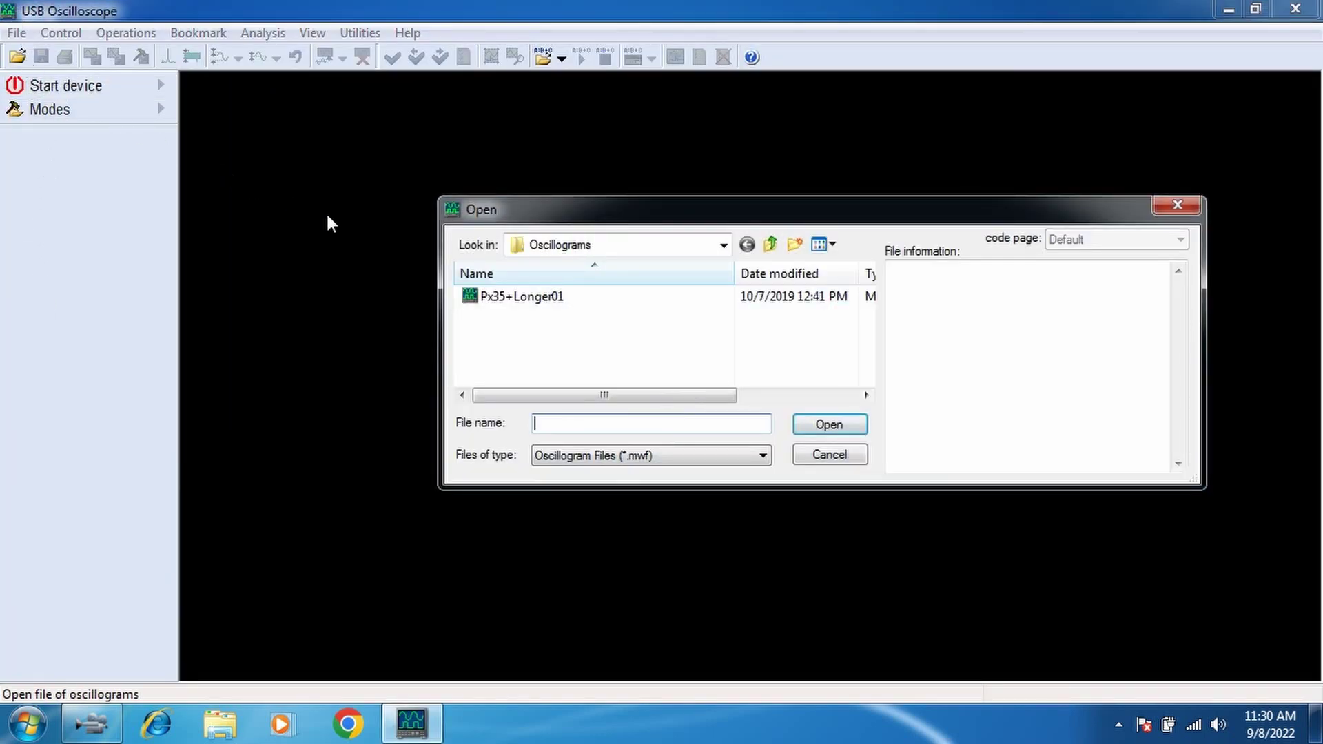
click(538, 295)
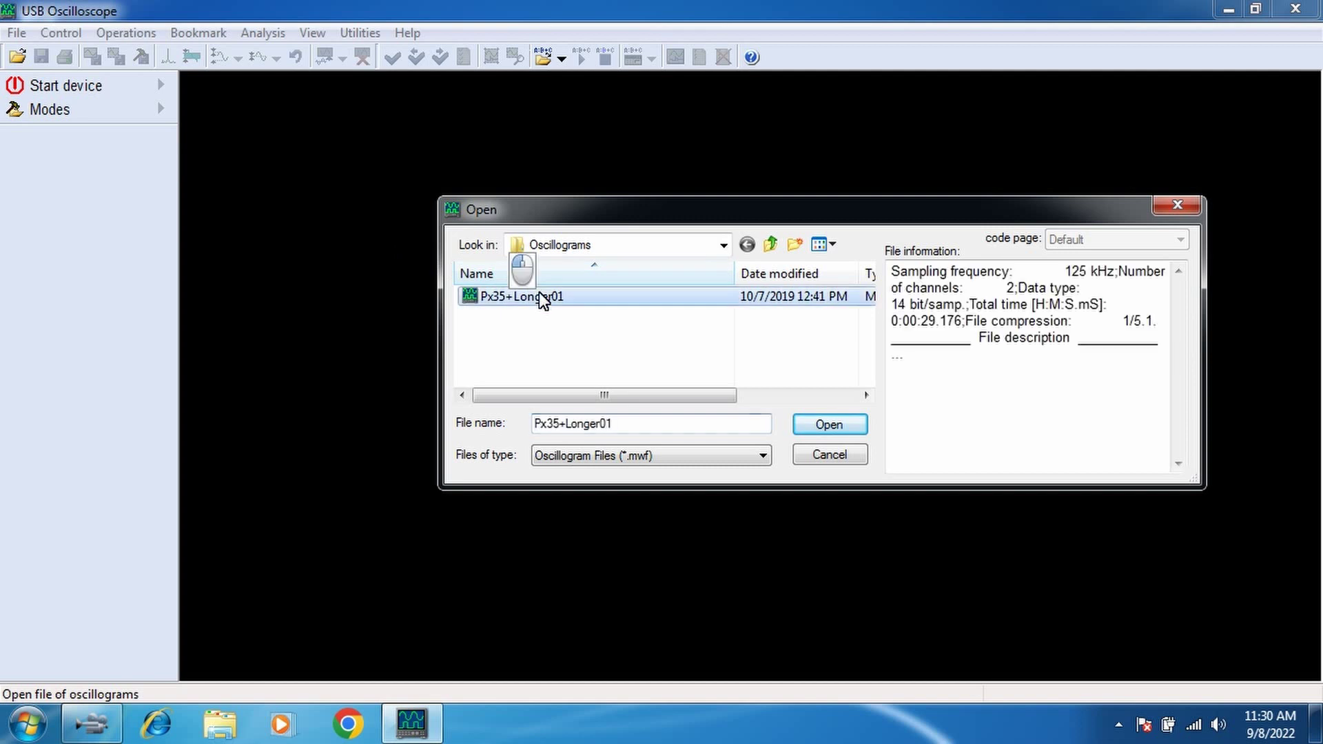
click(807, 426)
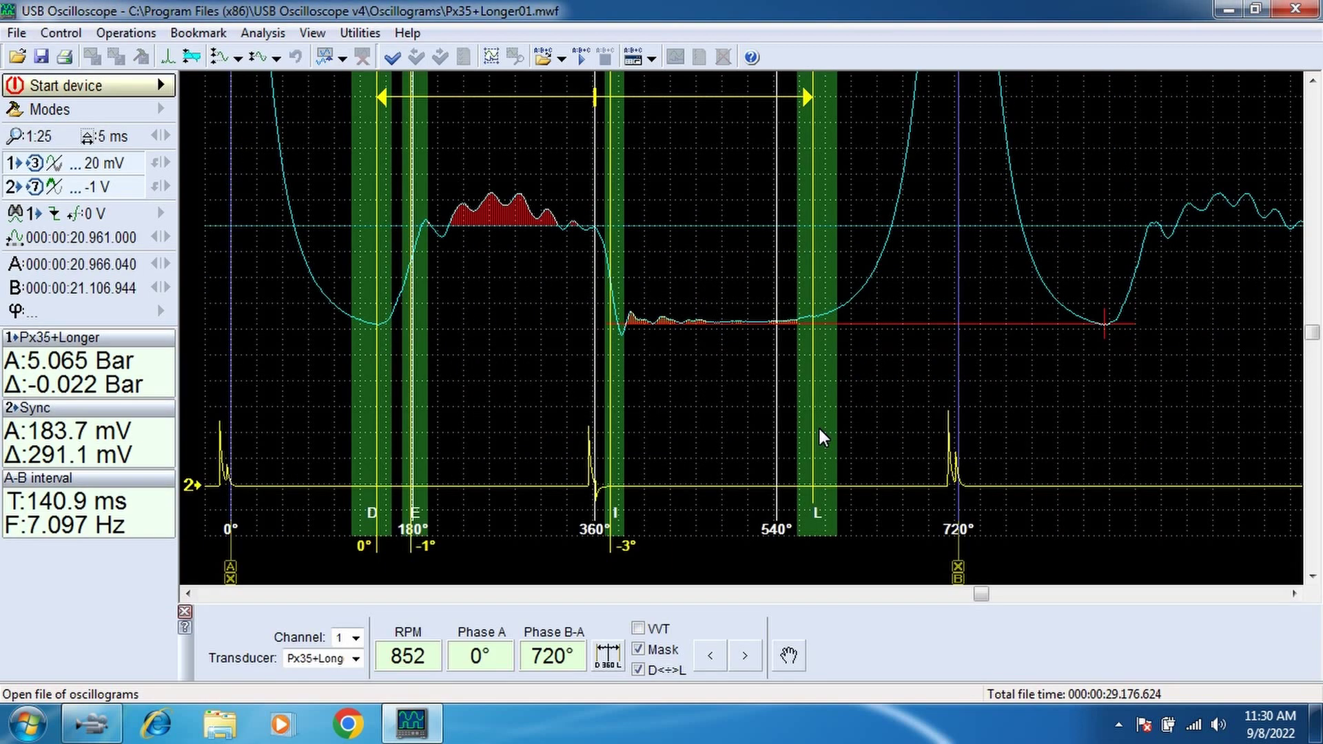
click(579, 59)
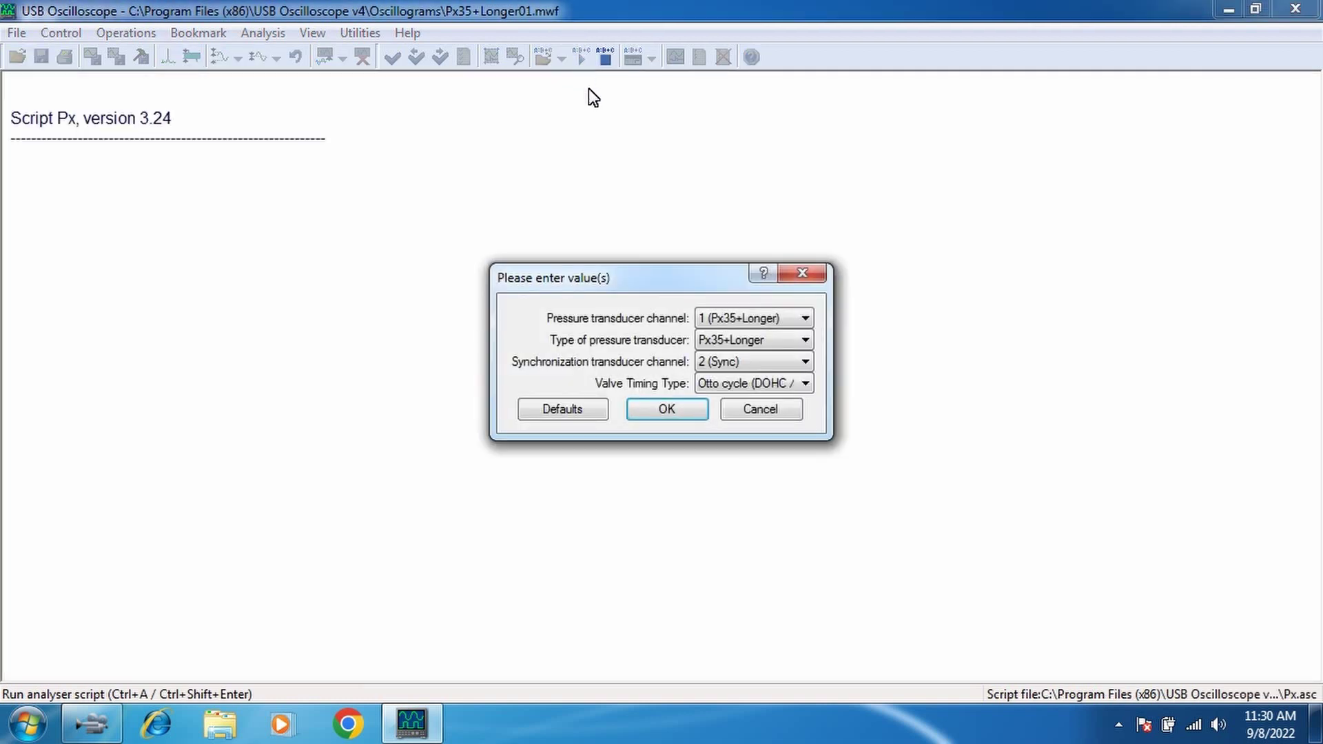
click(688, 411)
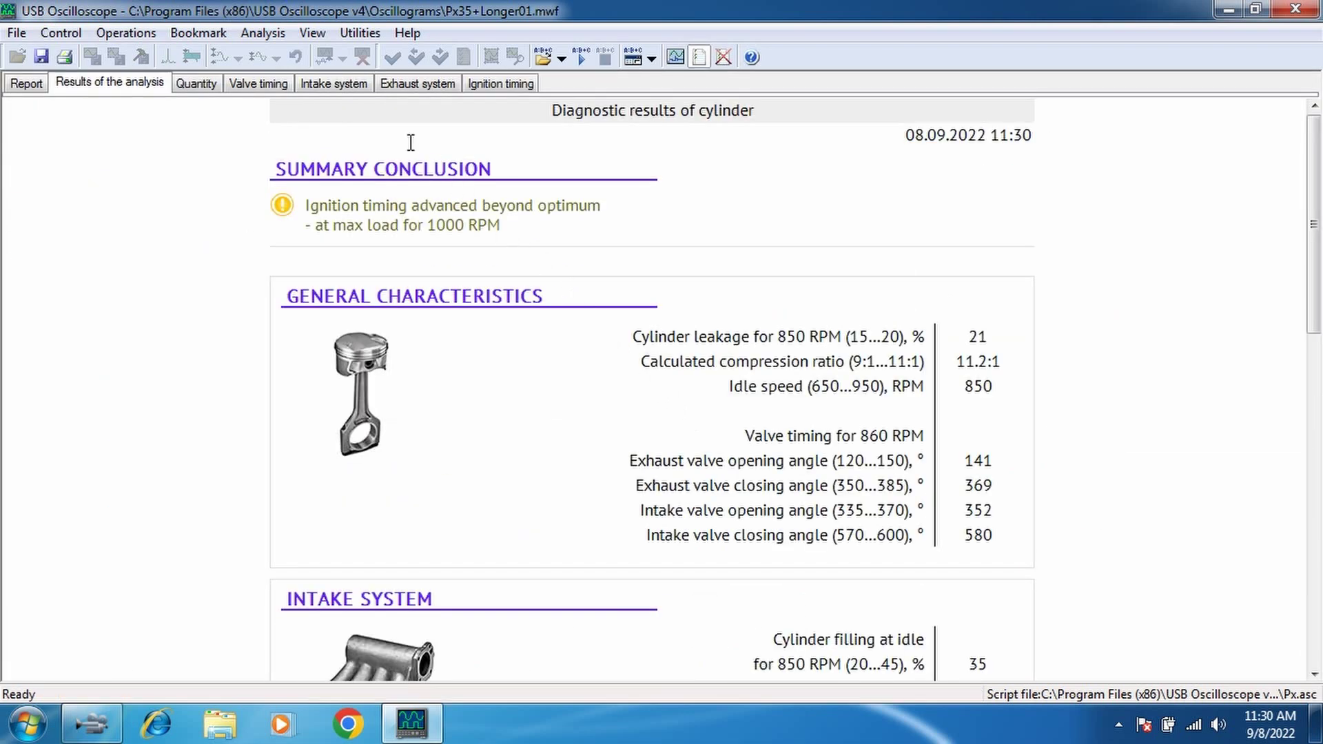
click(285, 85)
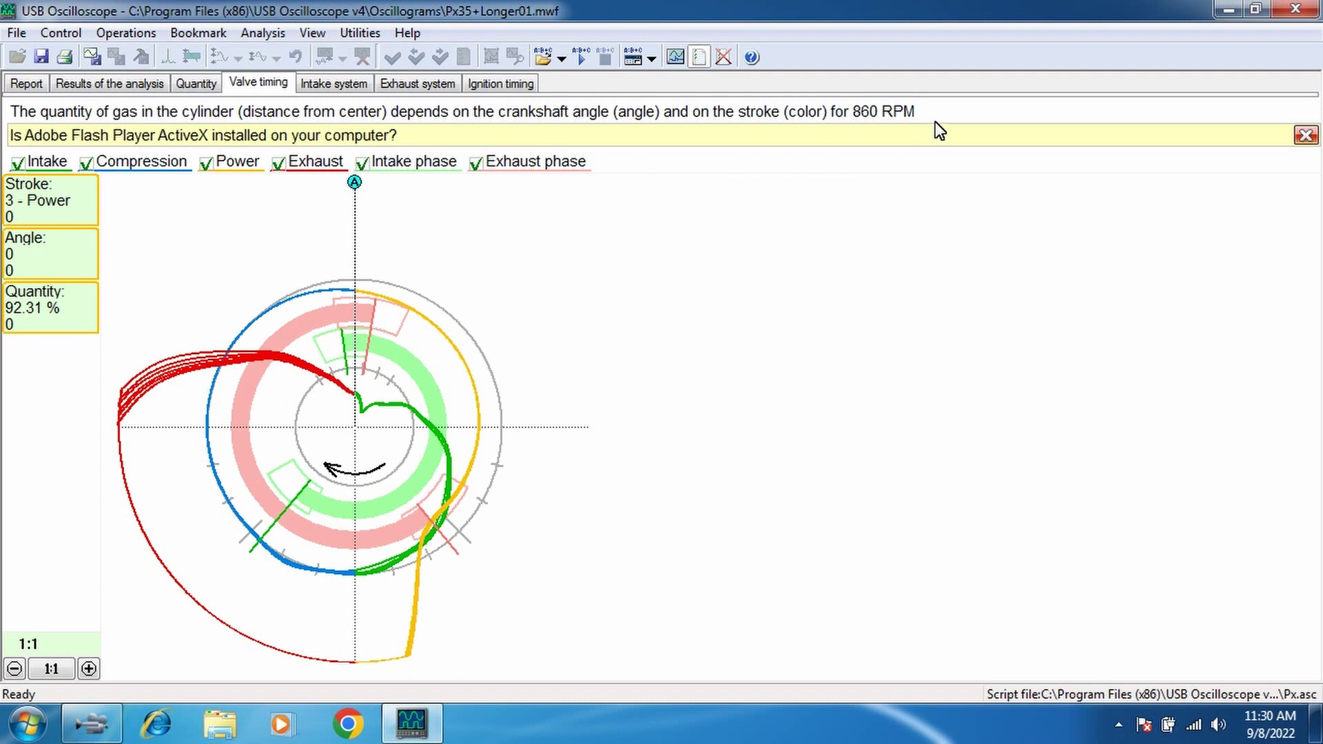
click(1283, 18)
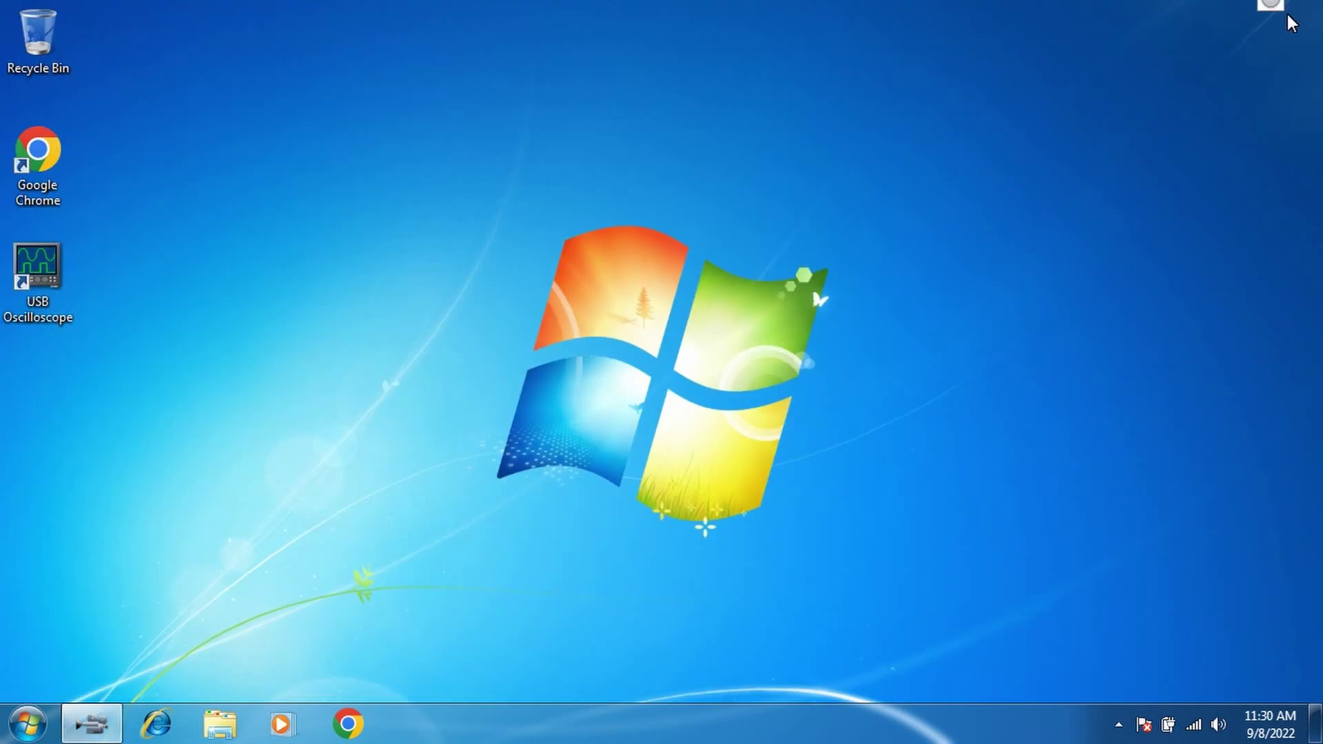
Download the Flash Player ActiveX 11.3 installer from usbautoscope.eu's DOWNLOADS page and open it.
click(334, 721)
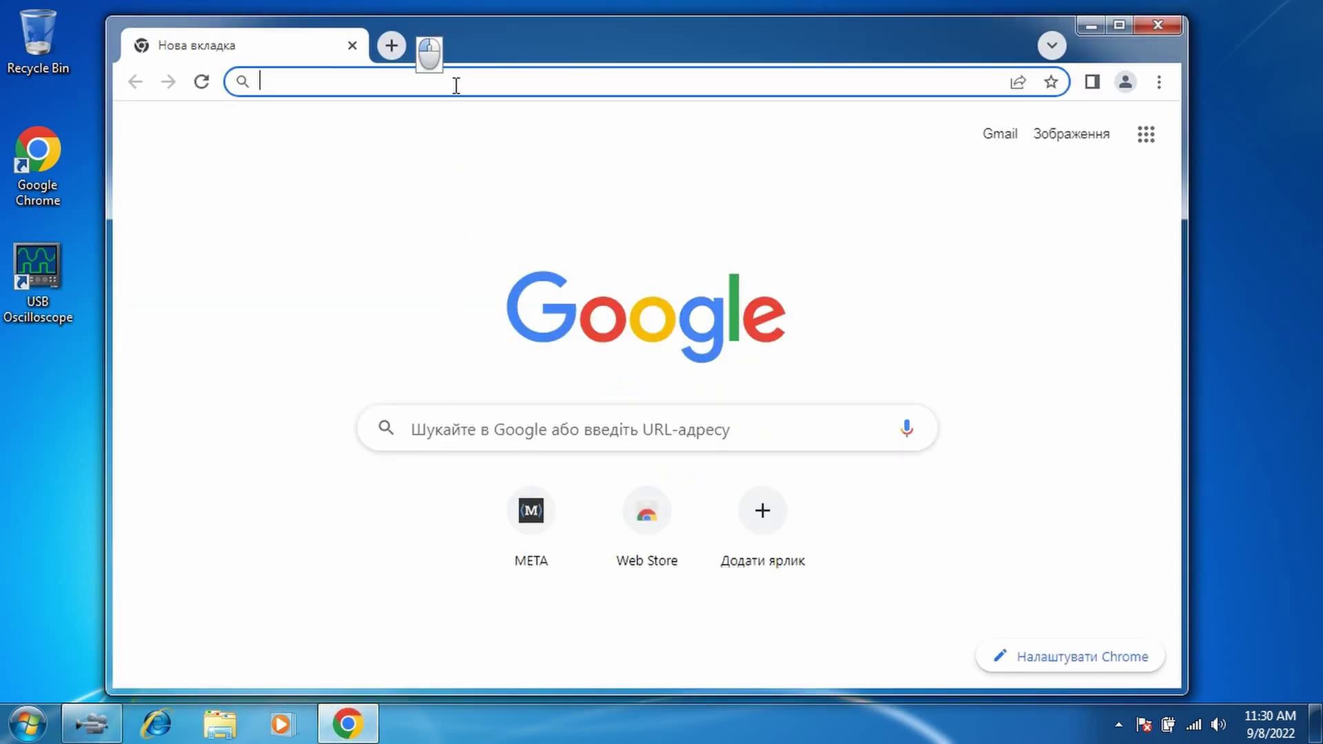
text(u)
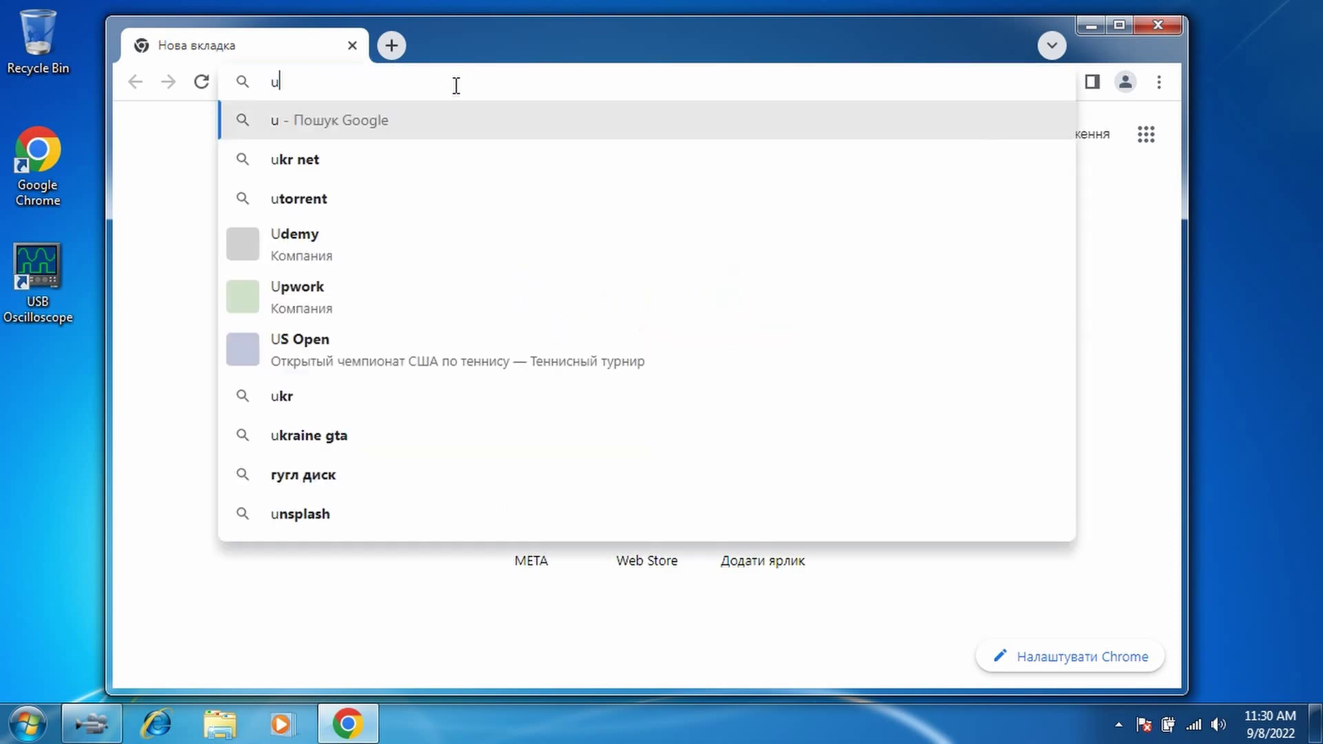
text(sbautos)
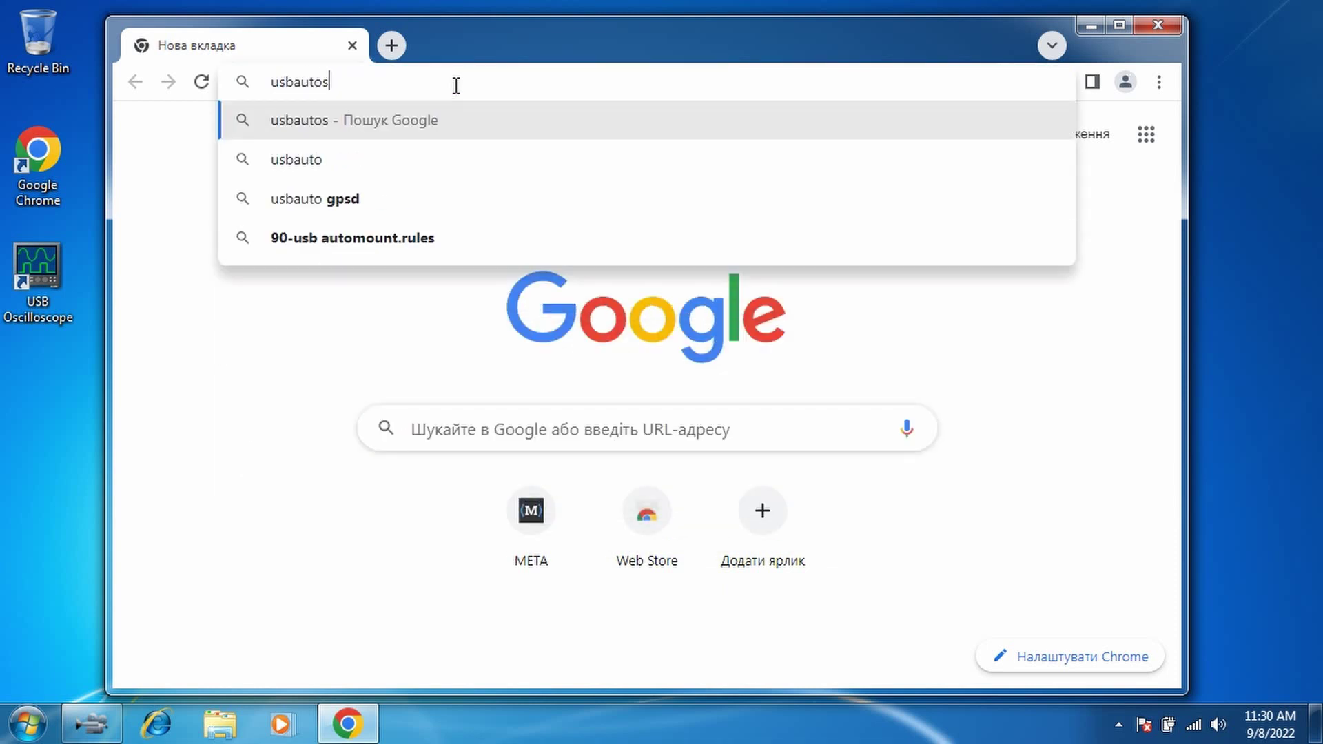
text(cope.eu)
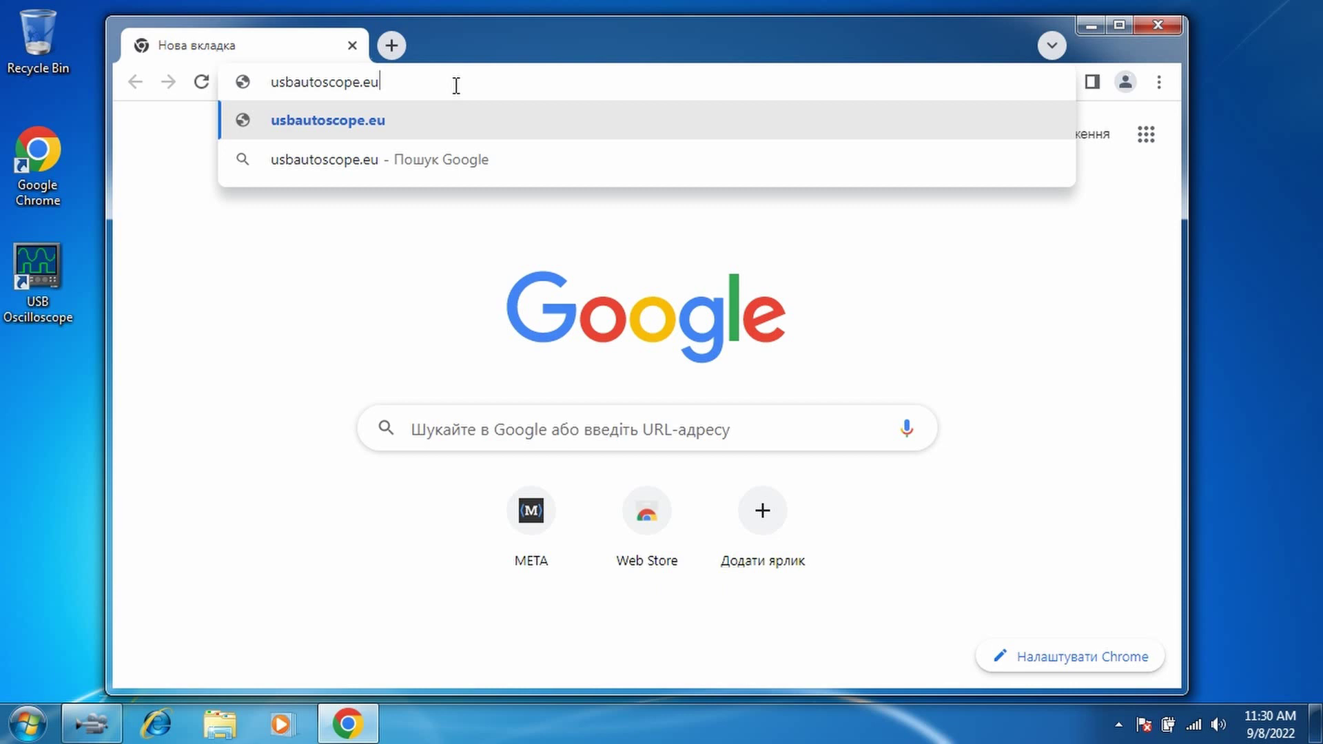
key(Return)
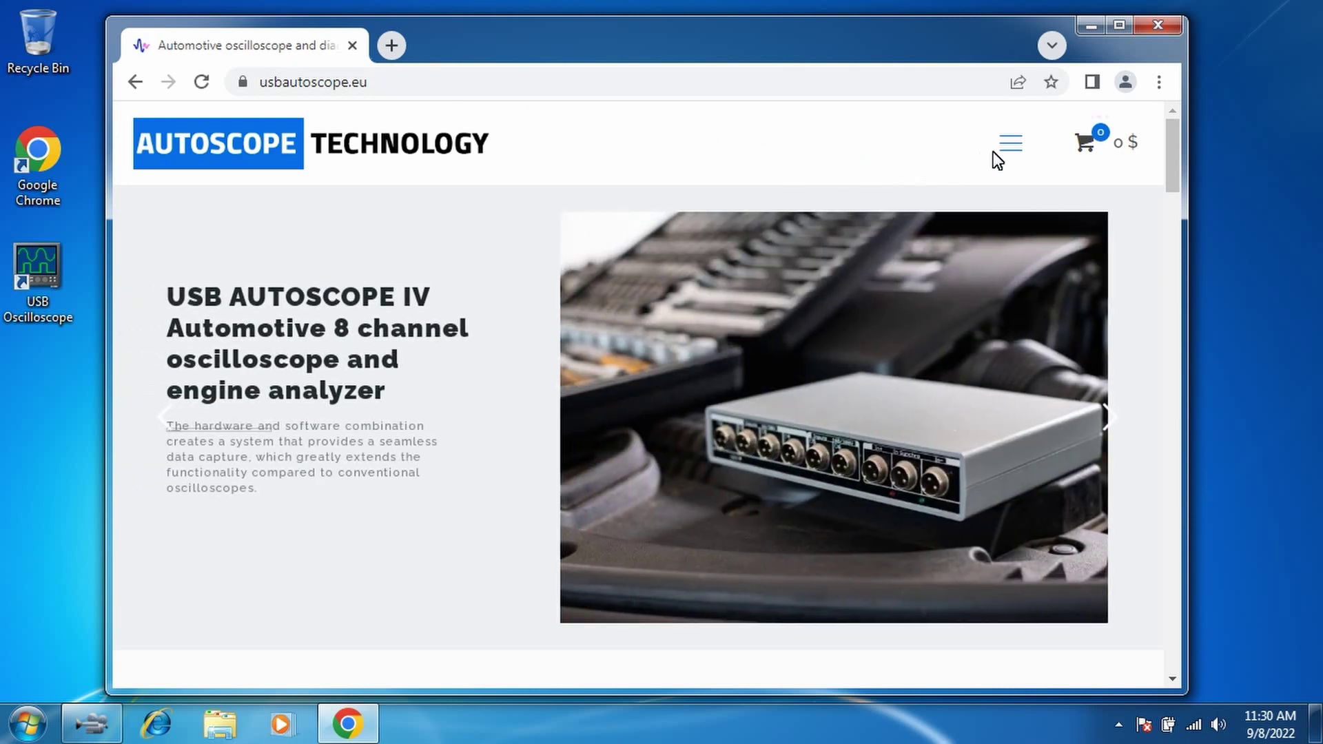
click(1011, 145)
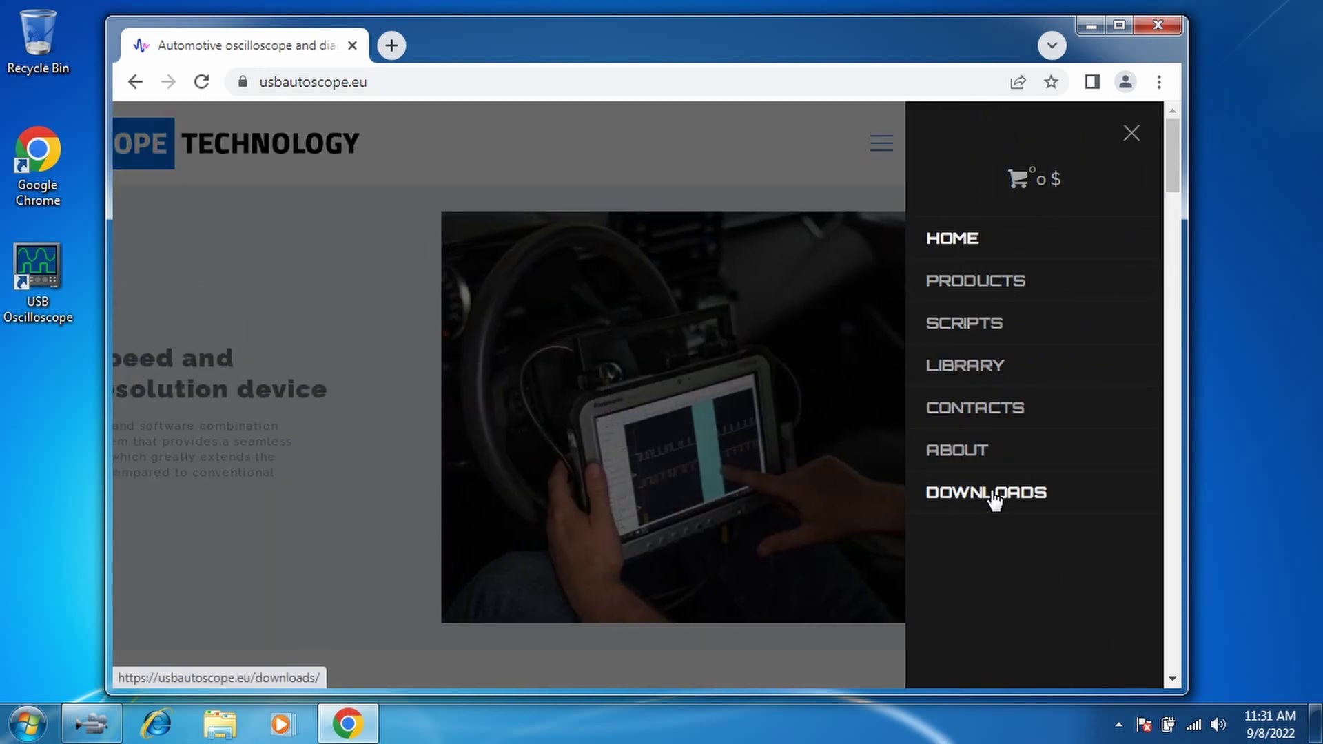
click(992, 495)
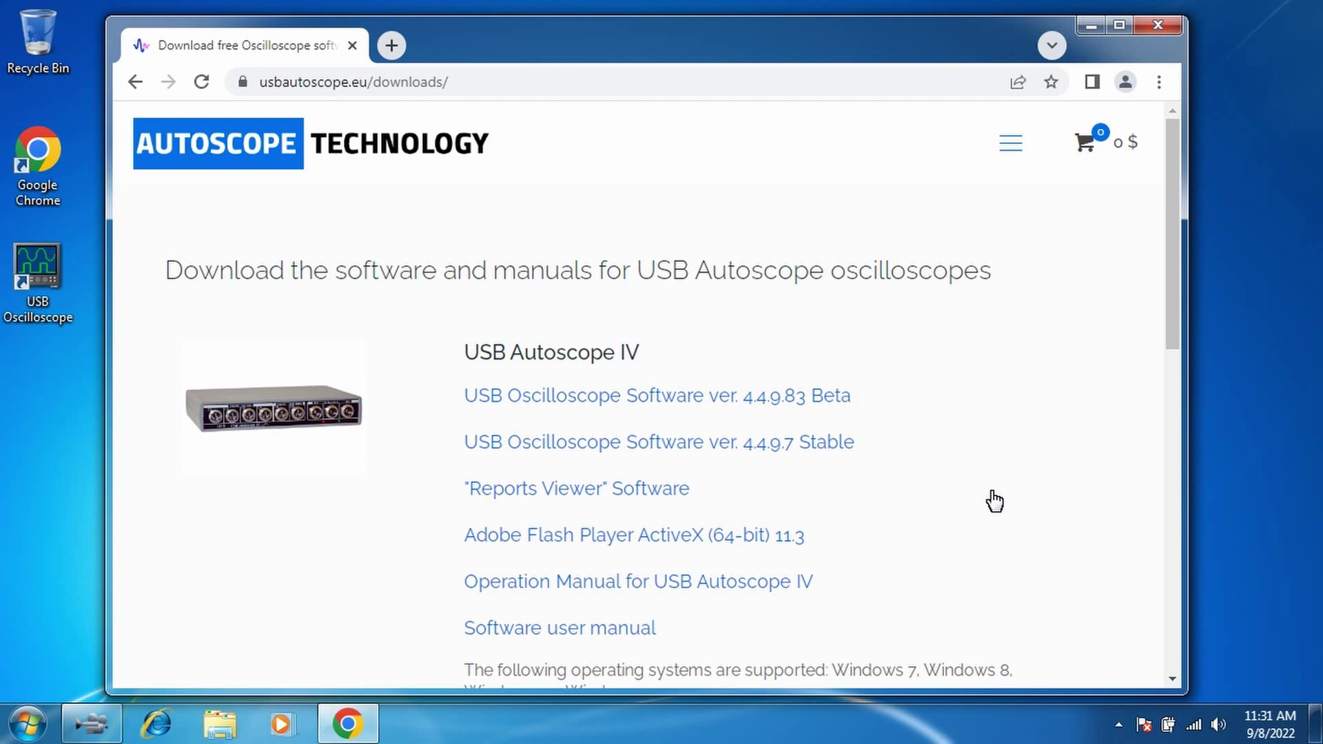
click(624, 541)
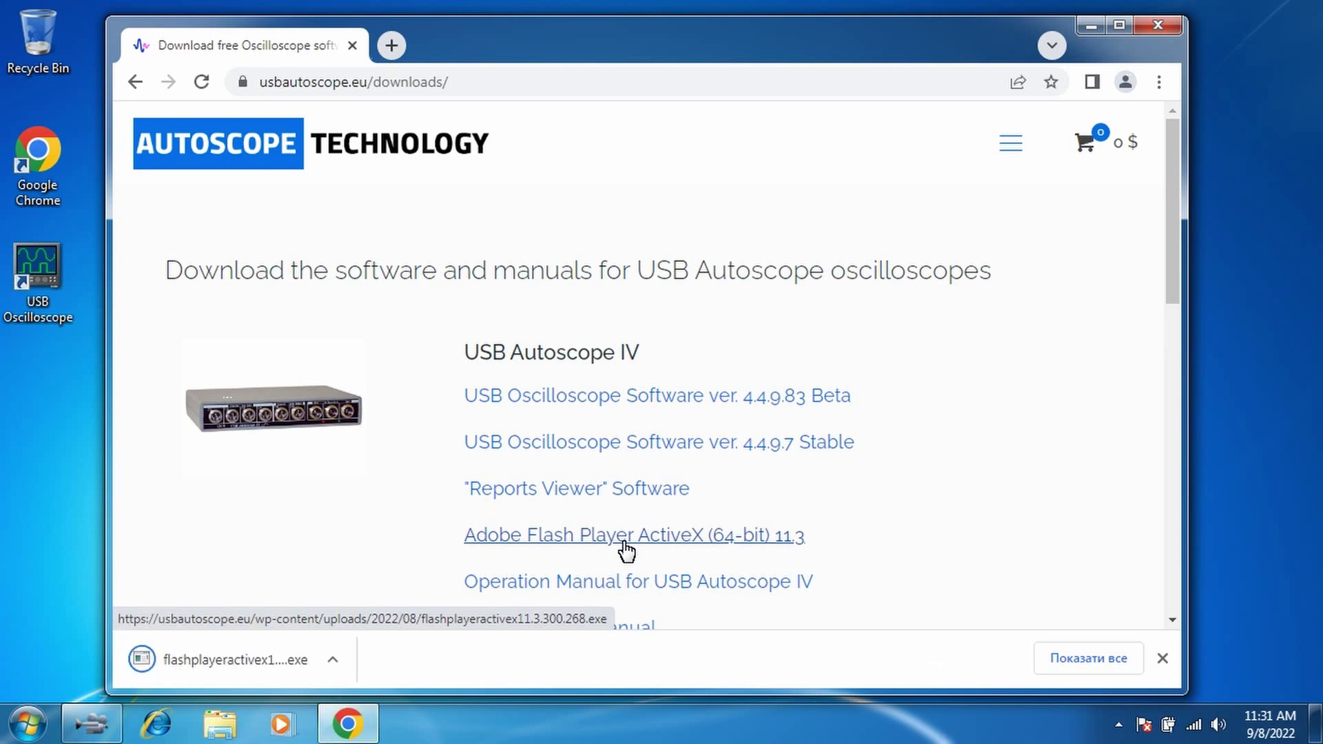
click(270, 671)
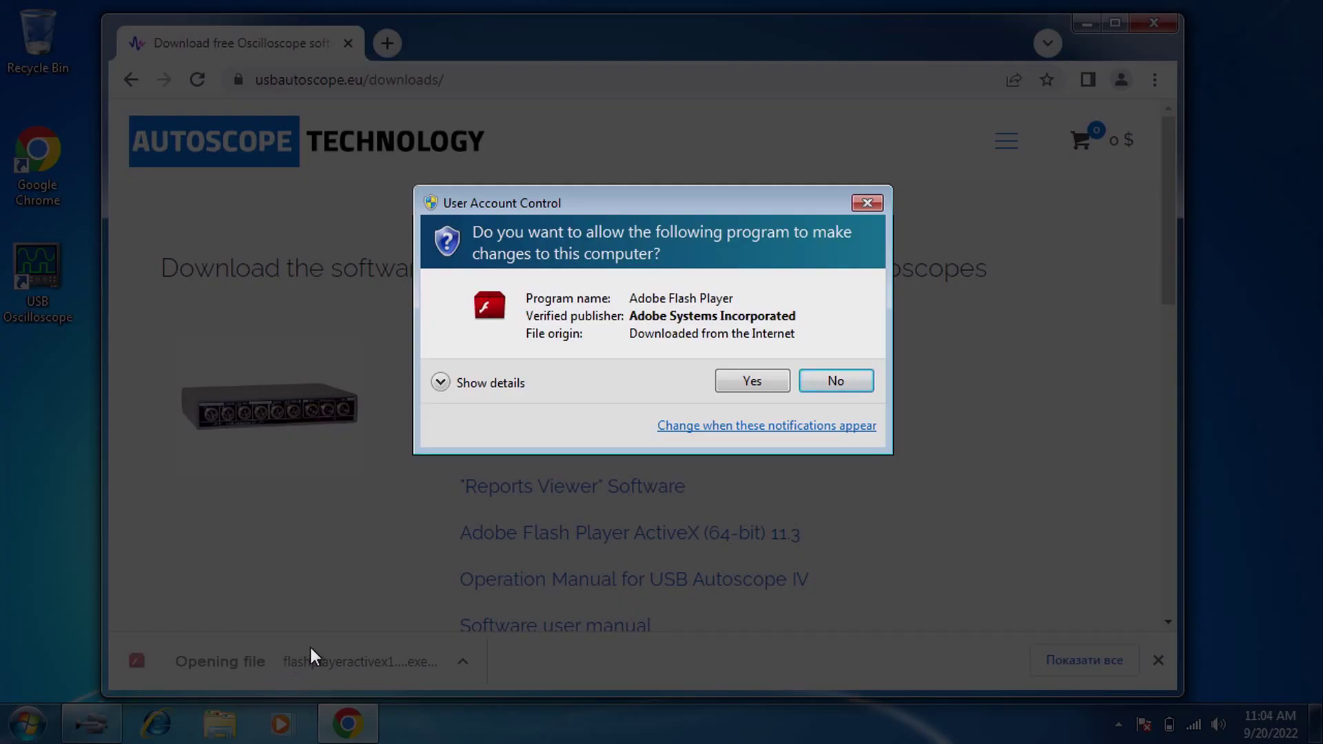
Approve the UAC prompt, accept the license, install Flash Player 11.3 and finish with DONE.
click(752, 382)
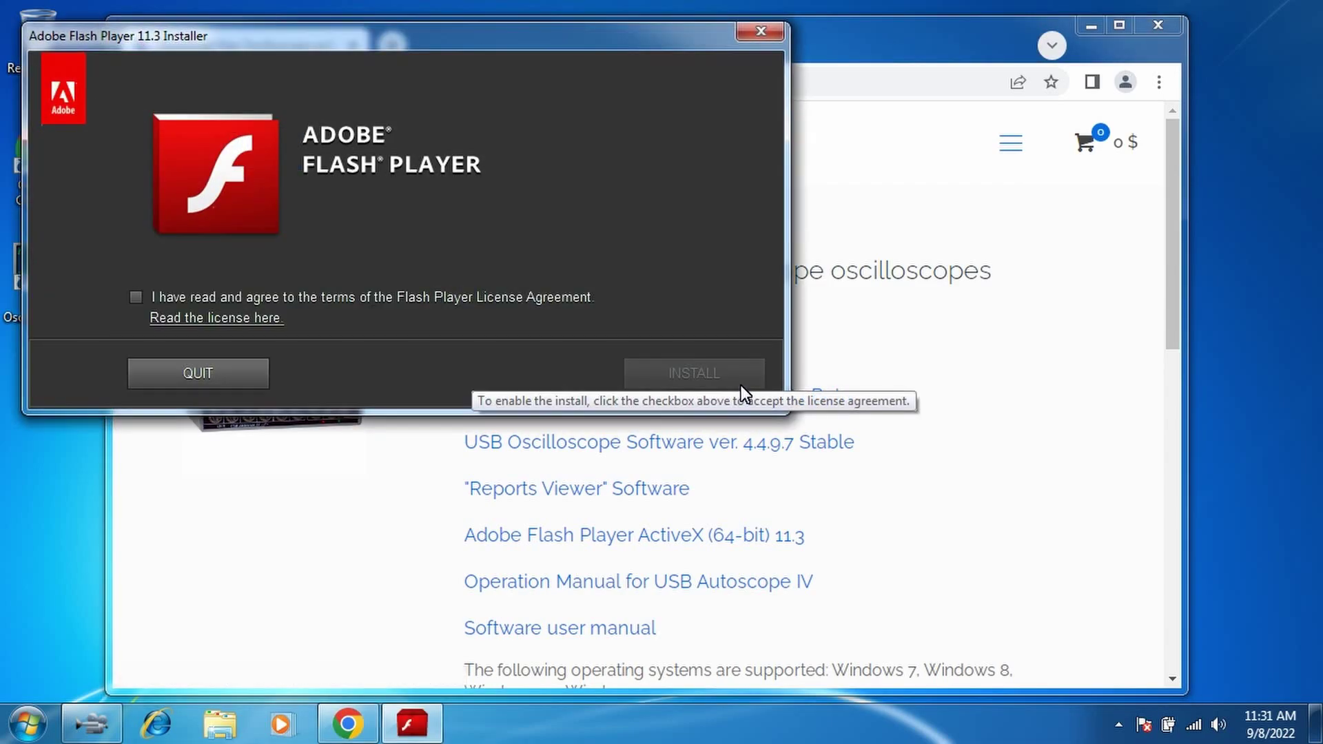
click(138, 296)
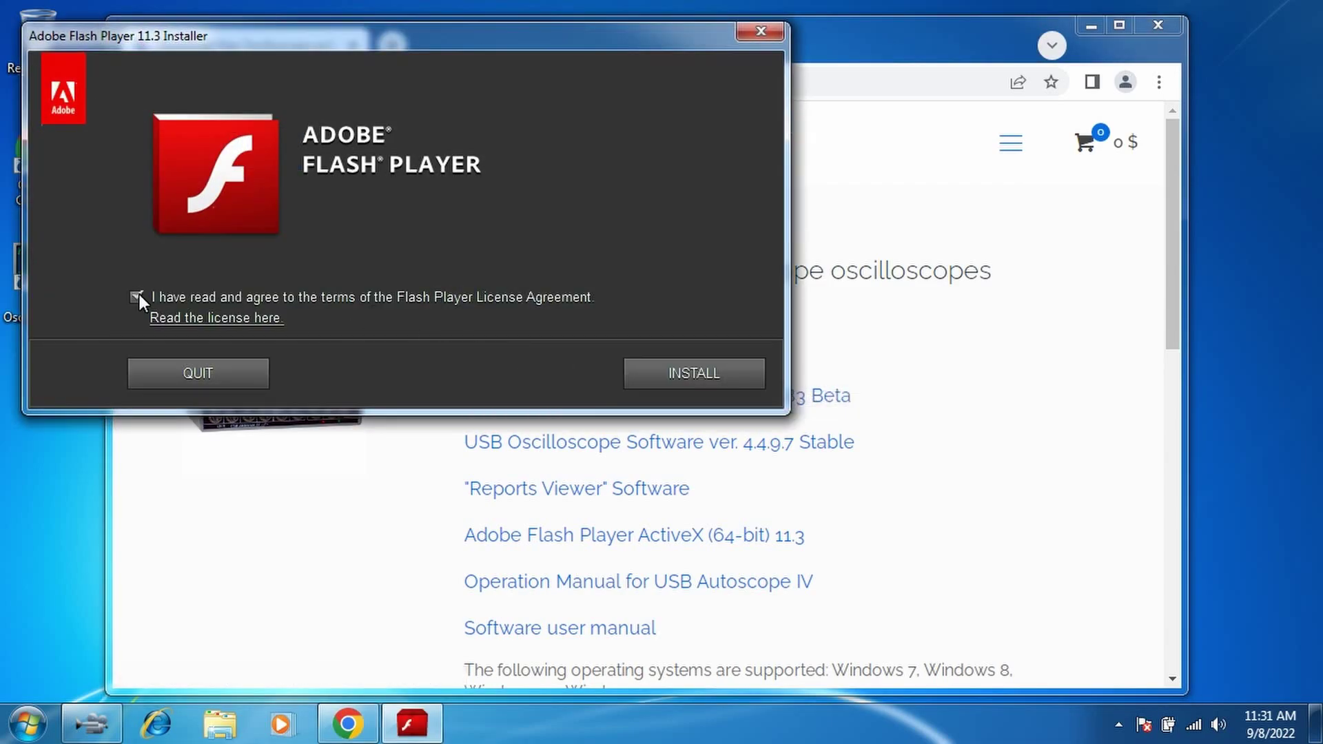
click(692, 374)
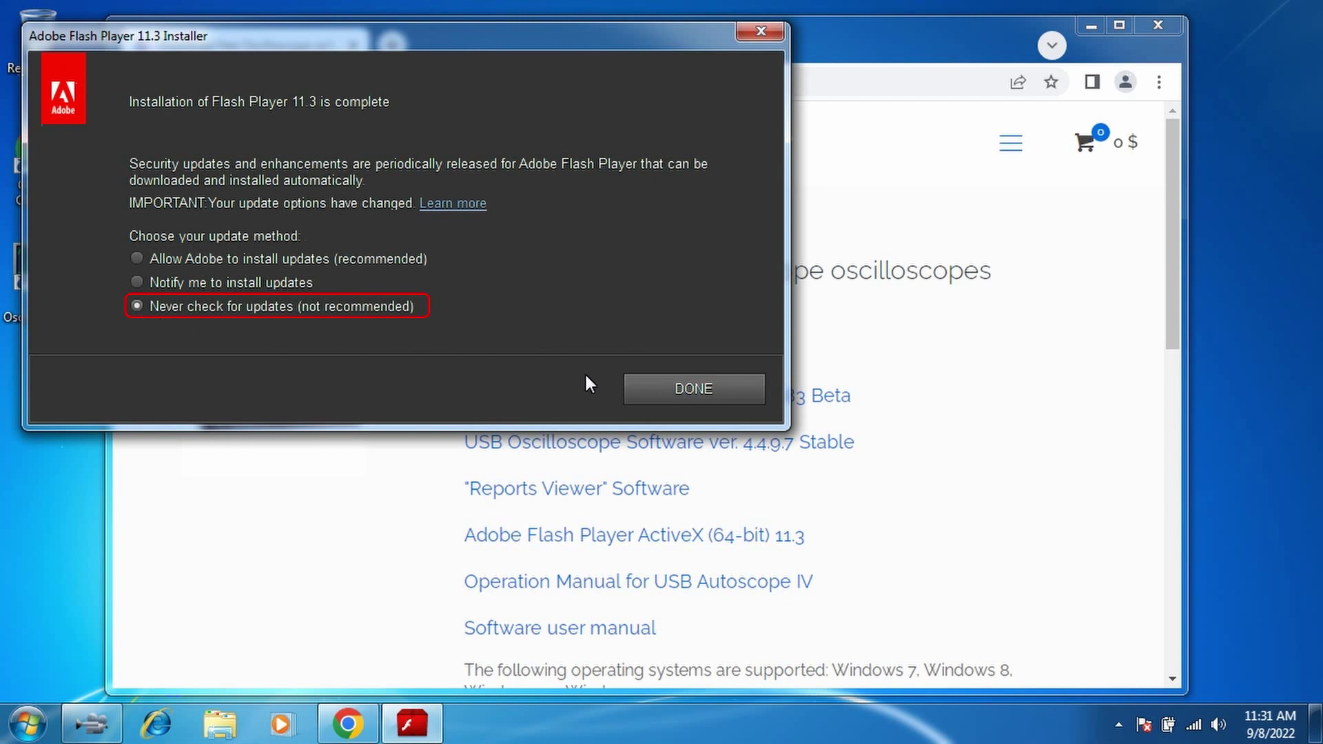
click(695, 389)
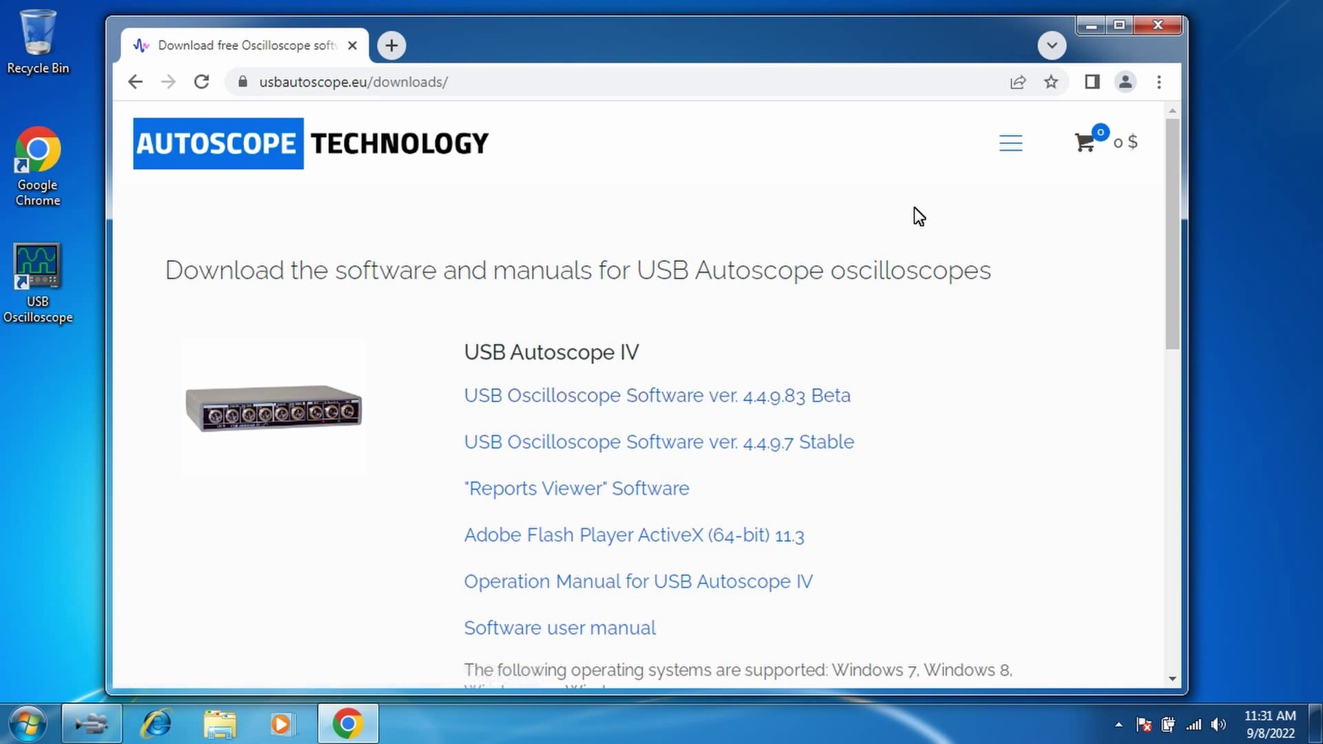
Close Chrome, relaunch USB Oscilloscope and load the Px35+Longer01 oscillogram.
click(1168, 31)
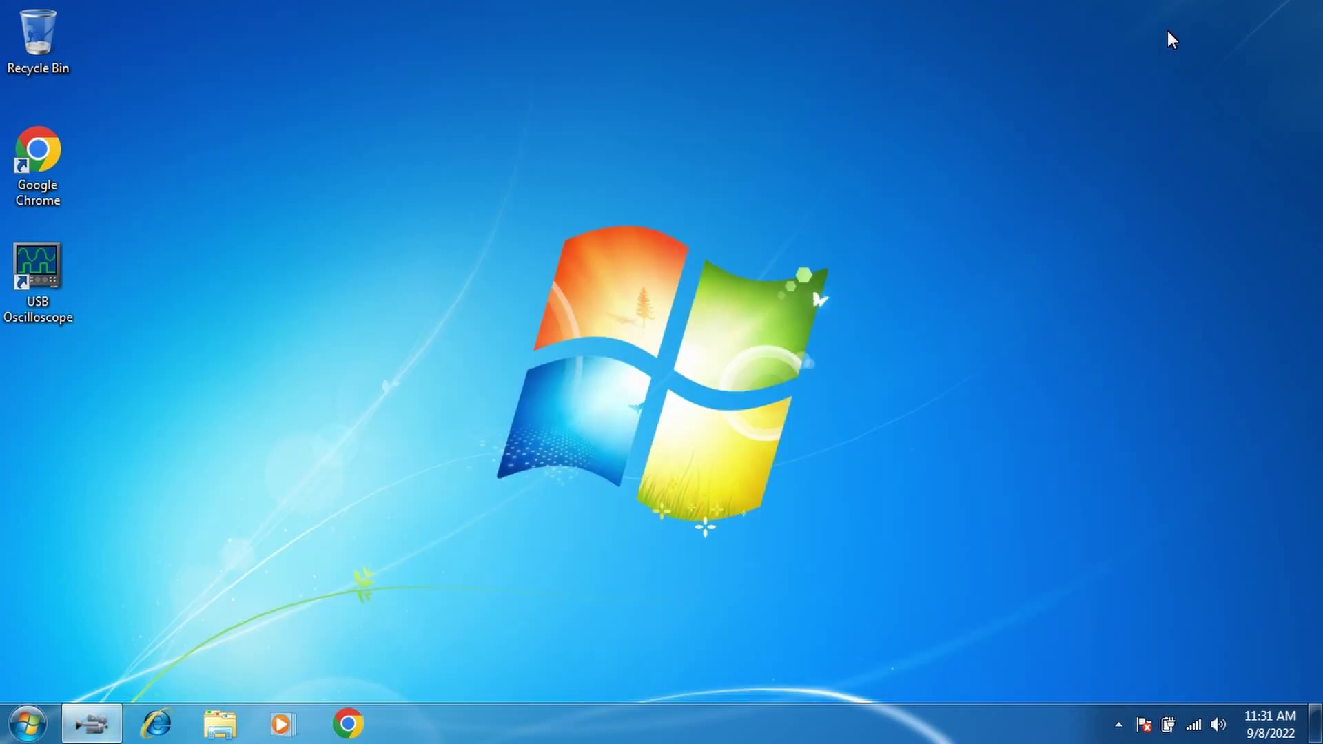
double_click(58, 266)
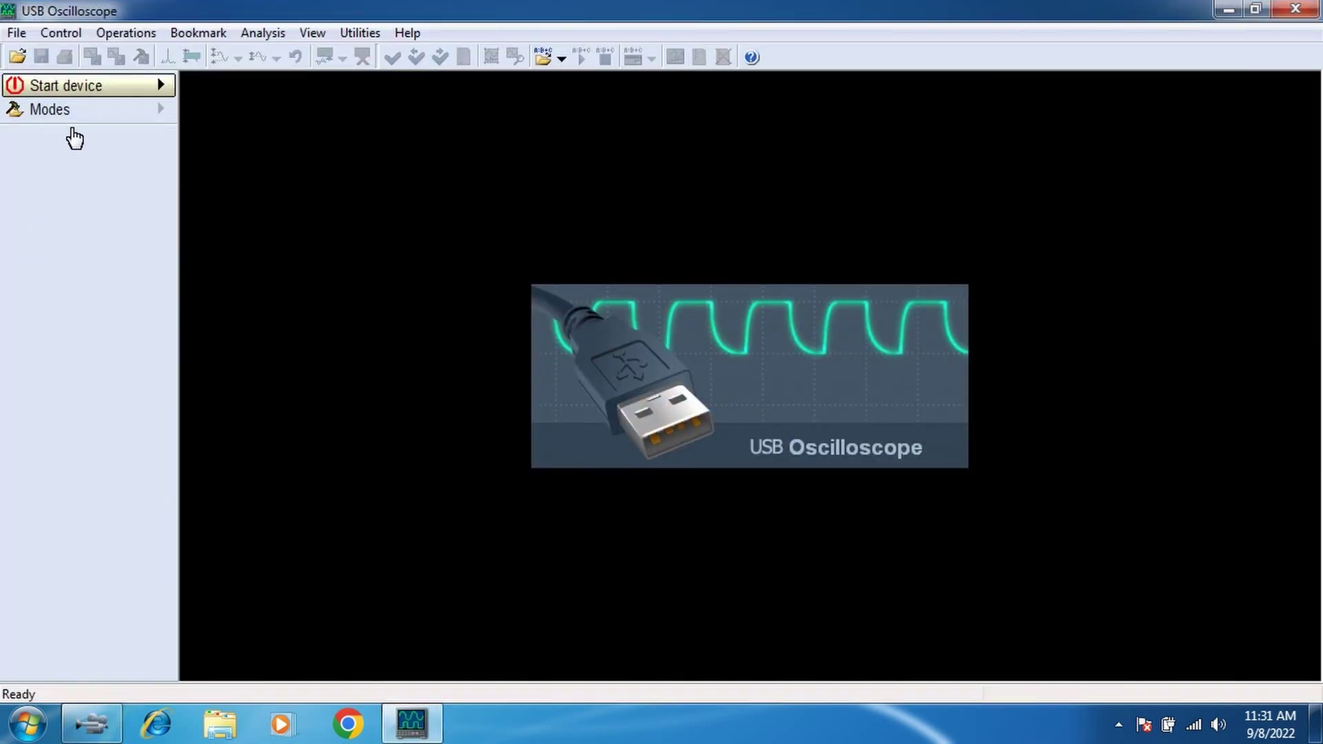
click(21, 60)
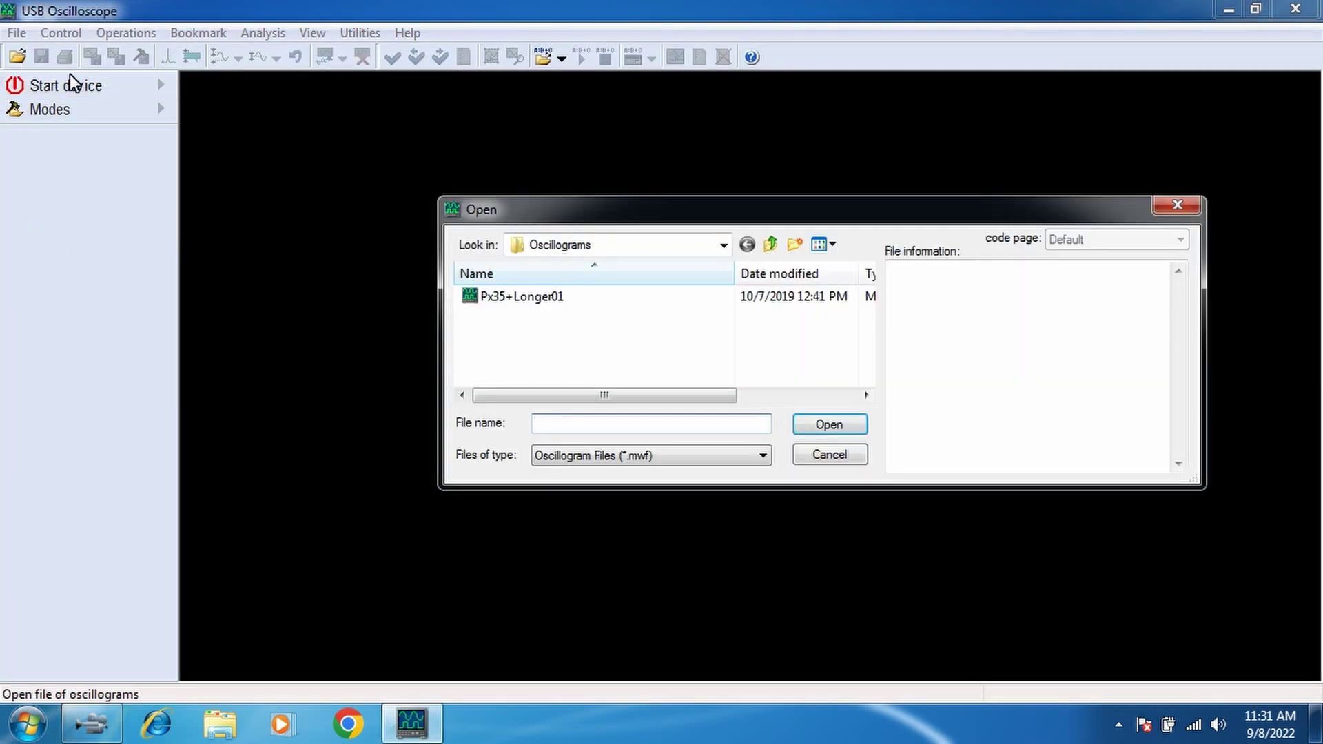
click(519, 298)
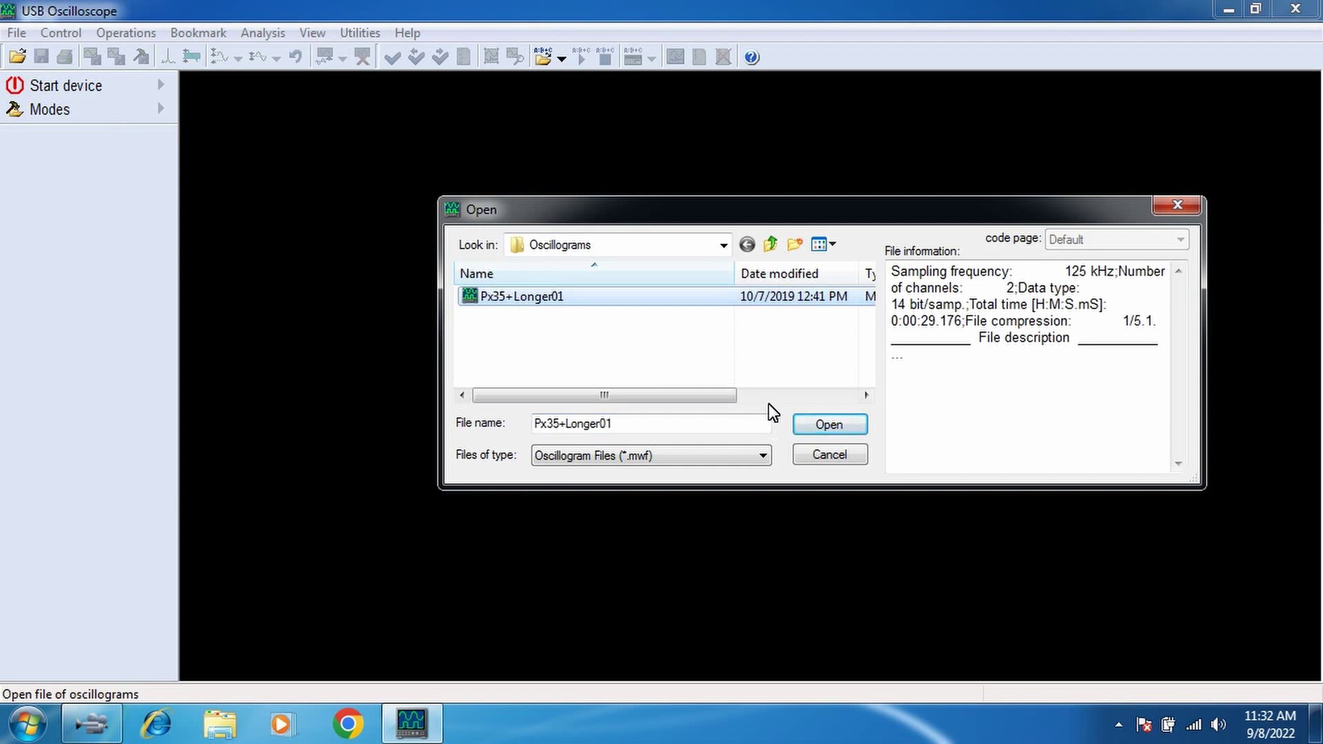
click(826, 426)
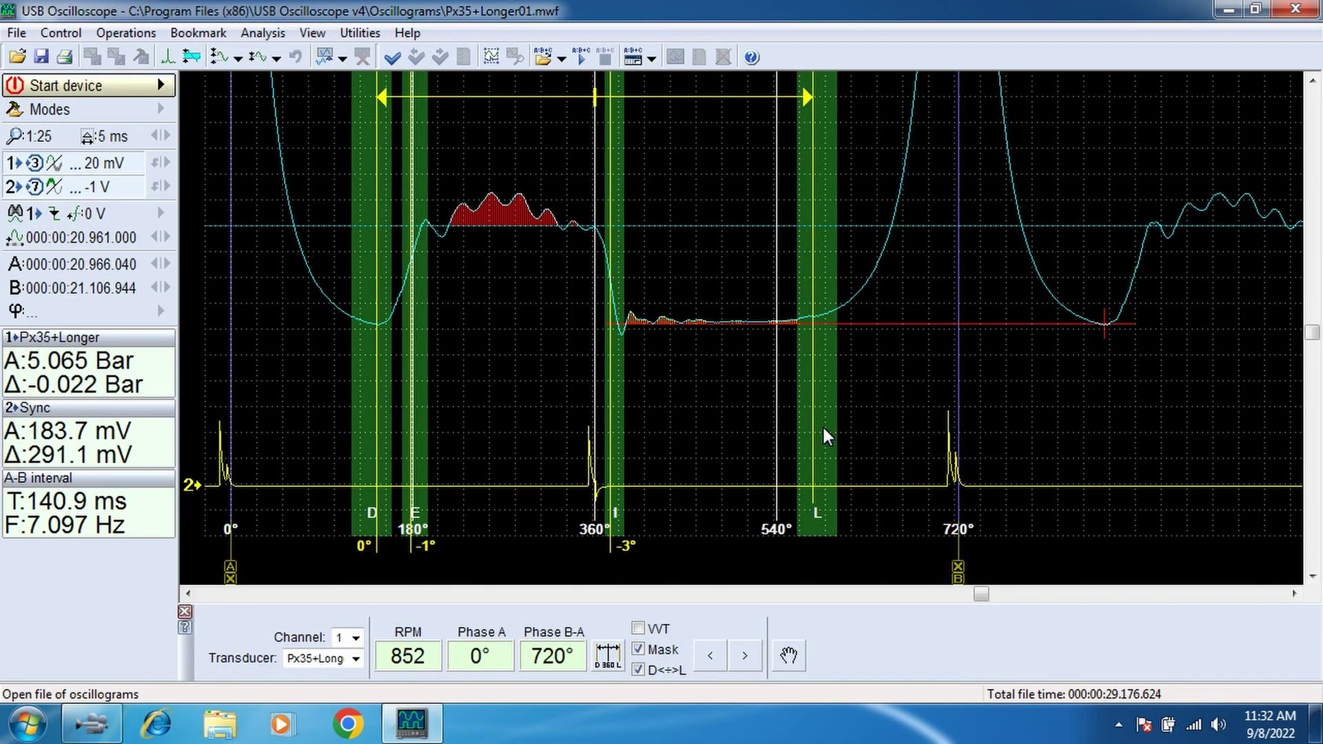
Run the analyser script with default values and drag the valve timing angle marker to about 4°.
click(584, 64)
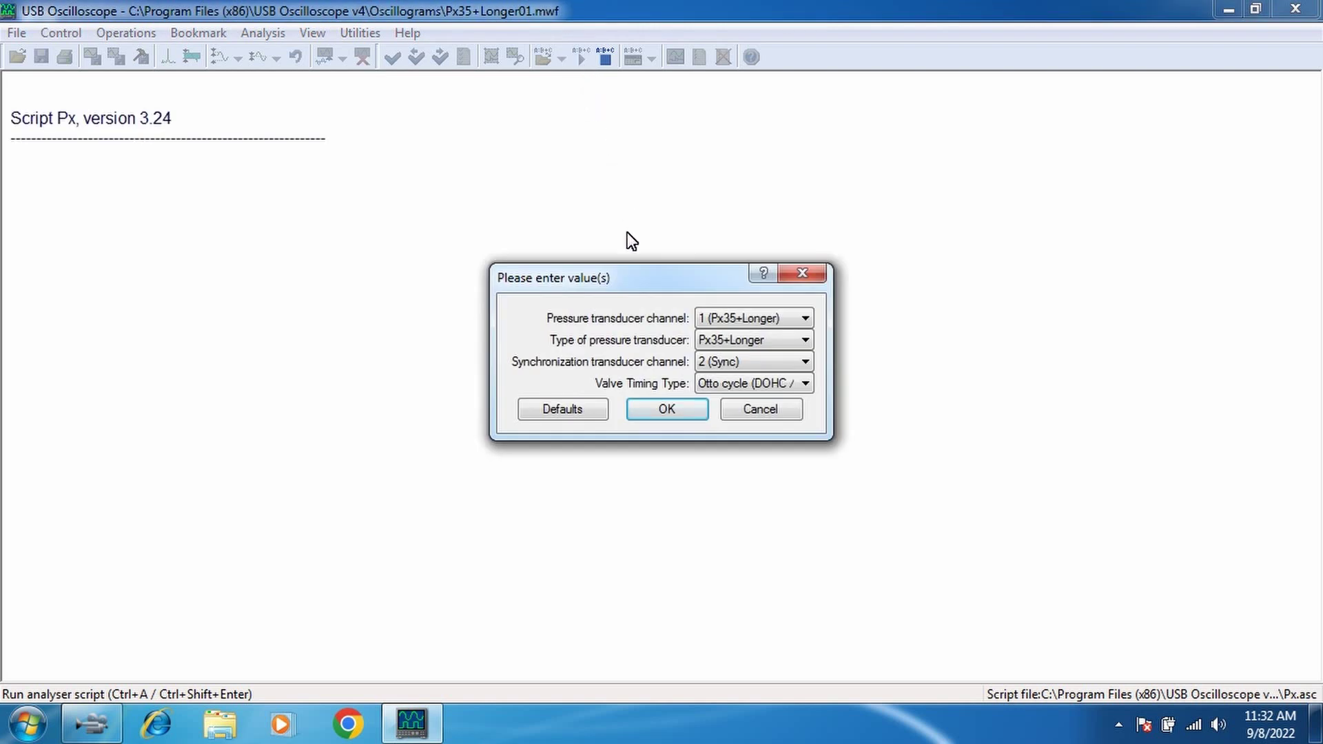
click(680, 412)
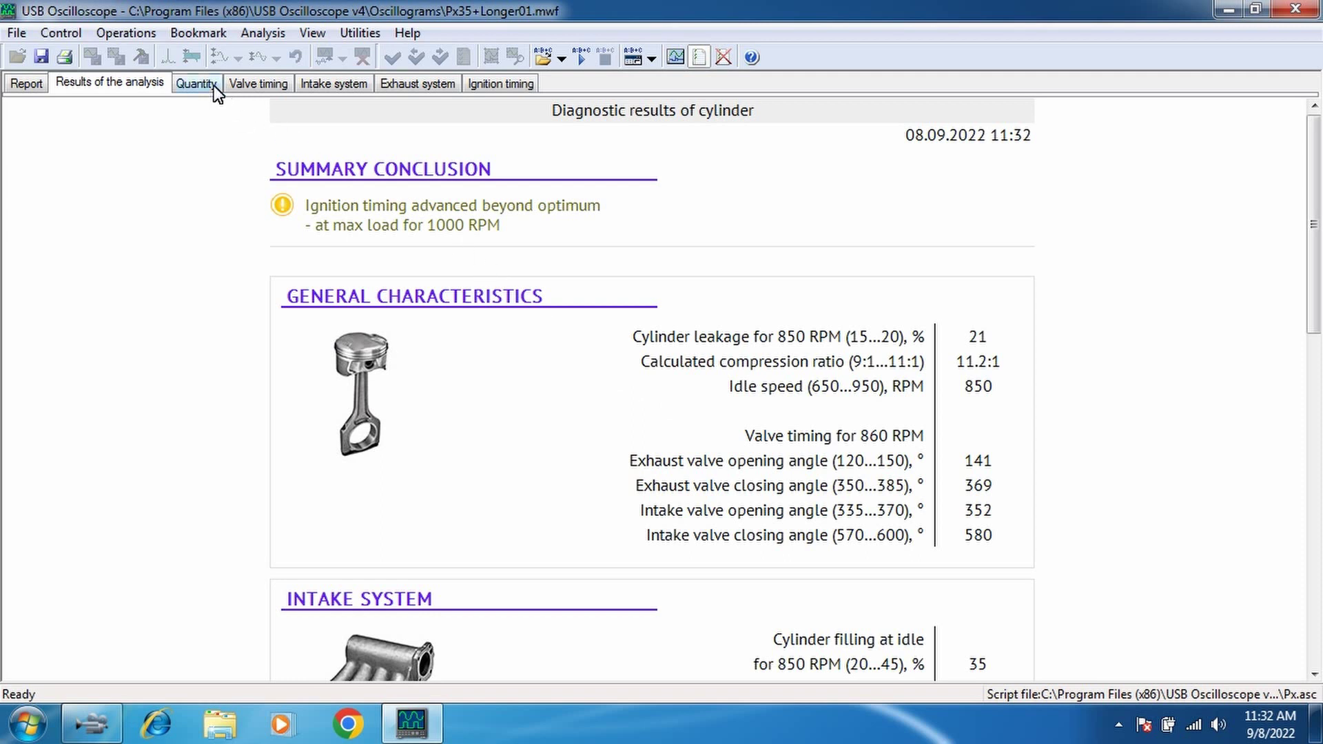
click(234, 88)
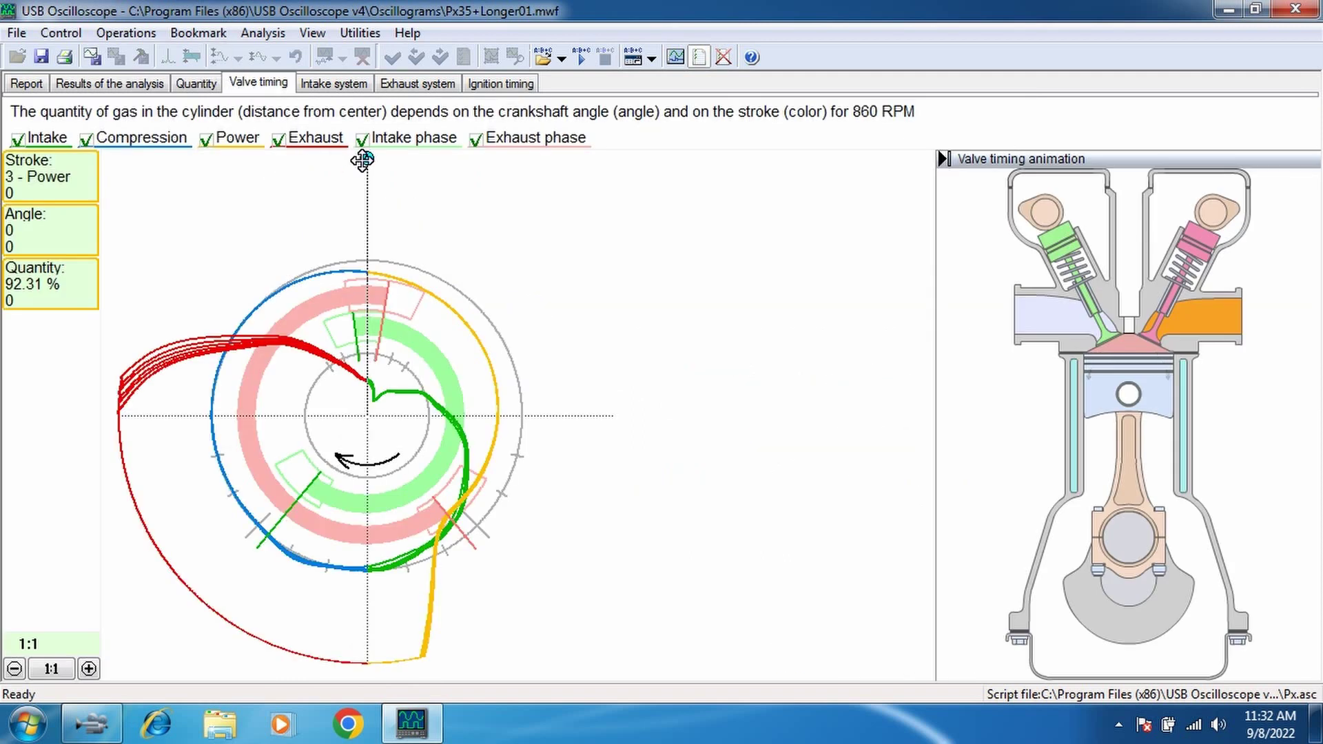
mouse_move(366, 159)
mouse_down()
mouse_move(543, 227)
mouse_move(644, 325)
mouse_move(679, 425)
mouse_move(673, 517)
mouse_move(630, 609)
mouse_move(523, 662)
mouse_move(361, 676)
mouse_move(294, 666)
mouse_move(172, 578)
mouse_move(140, 521)
mouse_move(127, 401)
mouse_move(145, 330)
mouse_move(188, 261)
mouse_move(298, 183)
mouse_move(354, 169)
mouse_move(369, 181)
mouse_up()
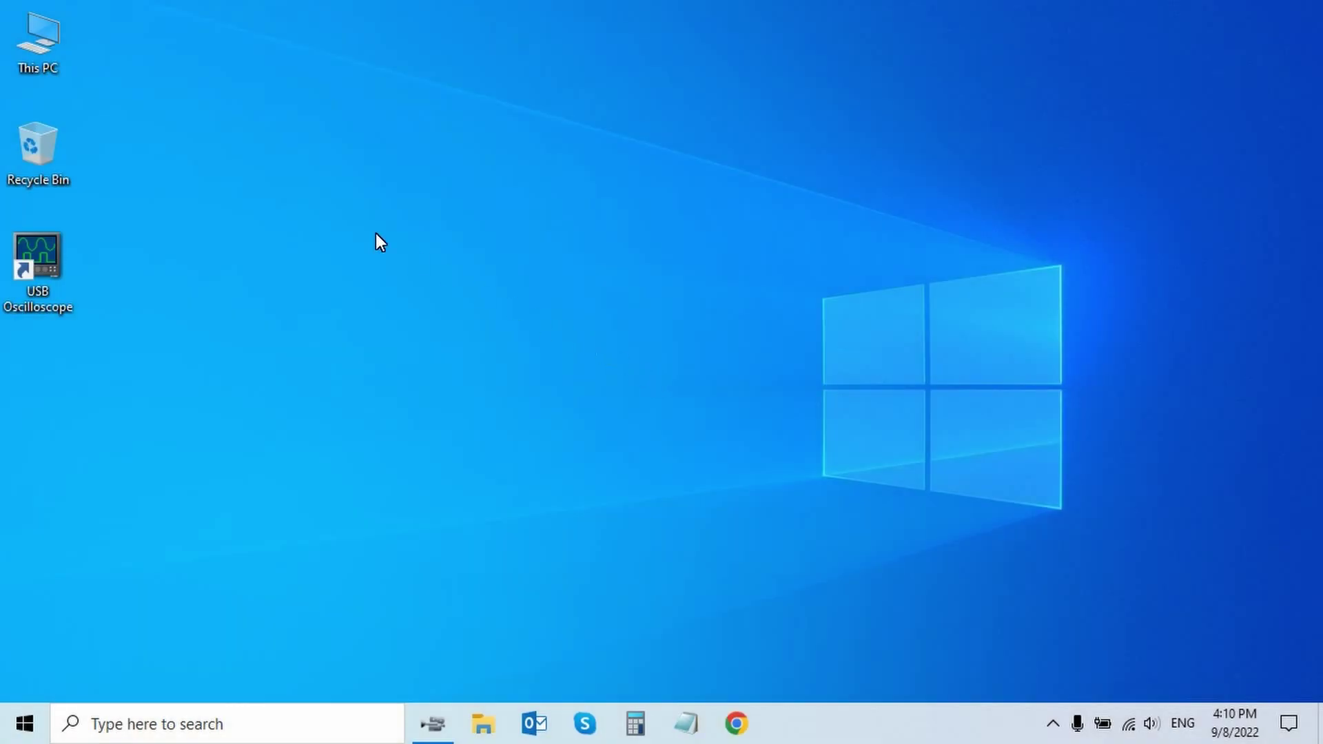
Confirm Windows 10 Home 21H2 in This PC properties, then launch USB Oscilloscope's Open dialog.
right_click(36, 59)
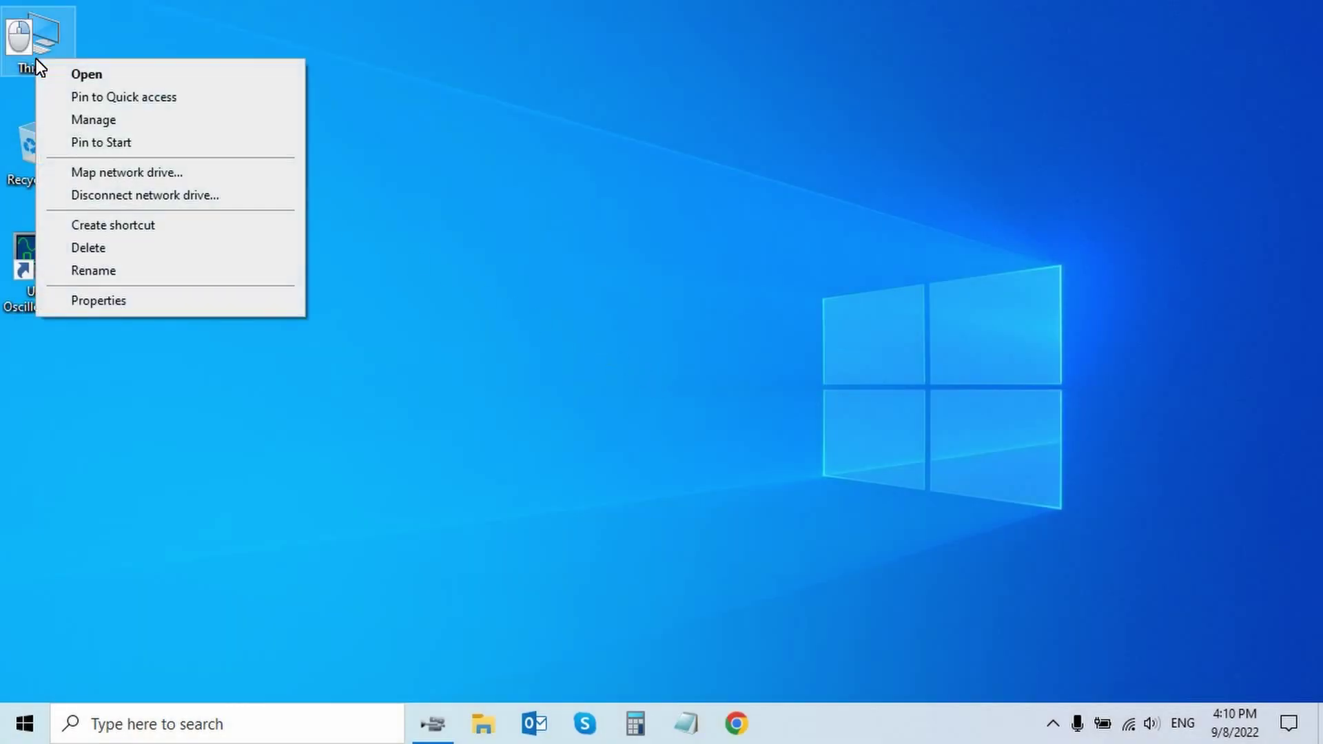
click(186, 300)
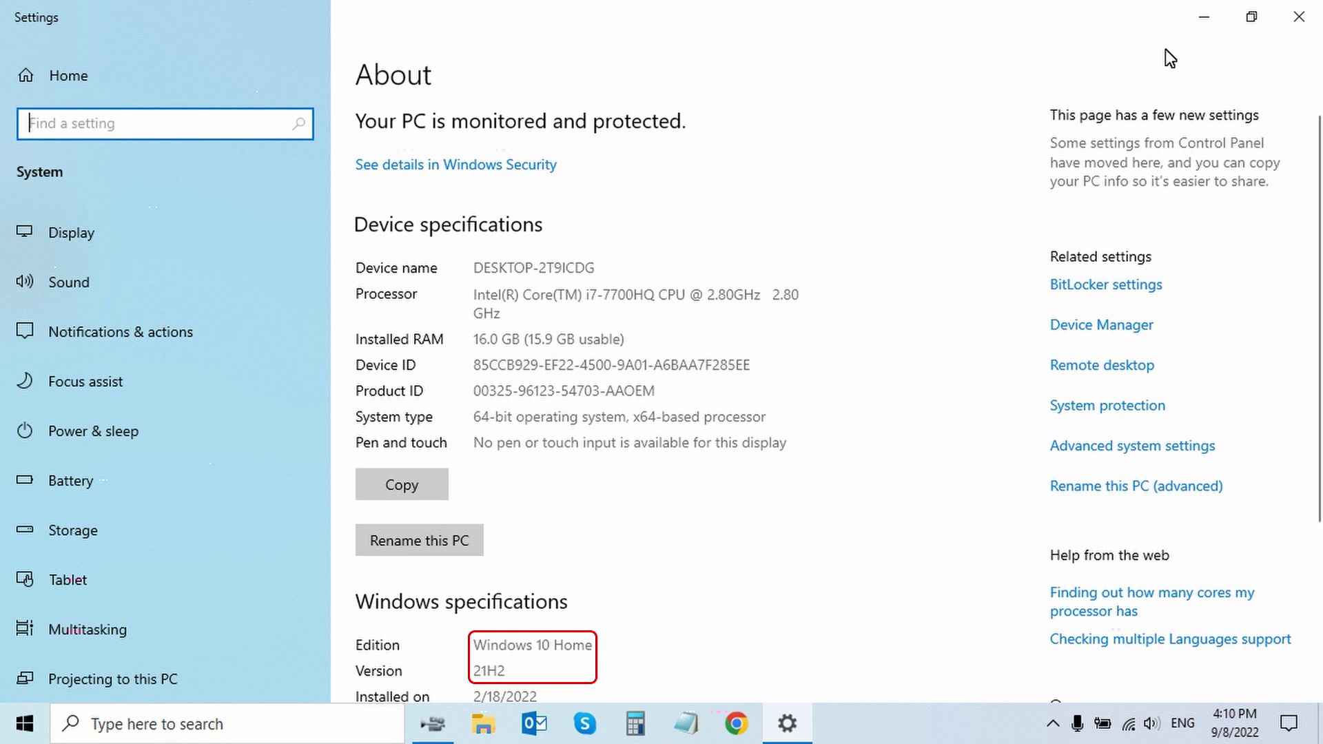
click(1309, 14)
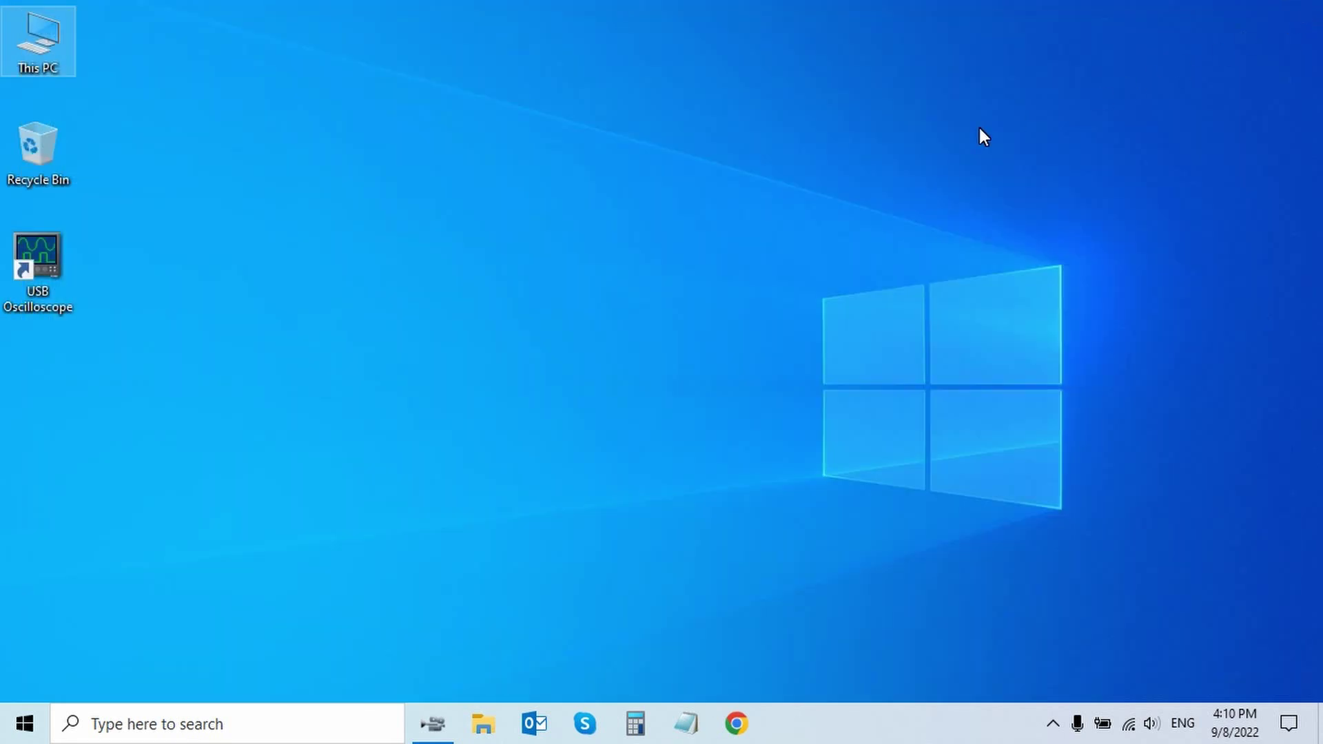
double_click(51, 272)
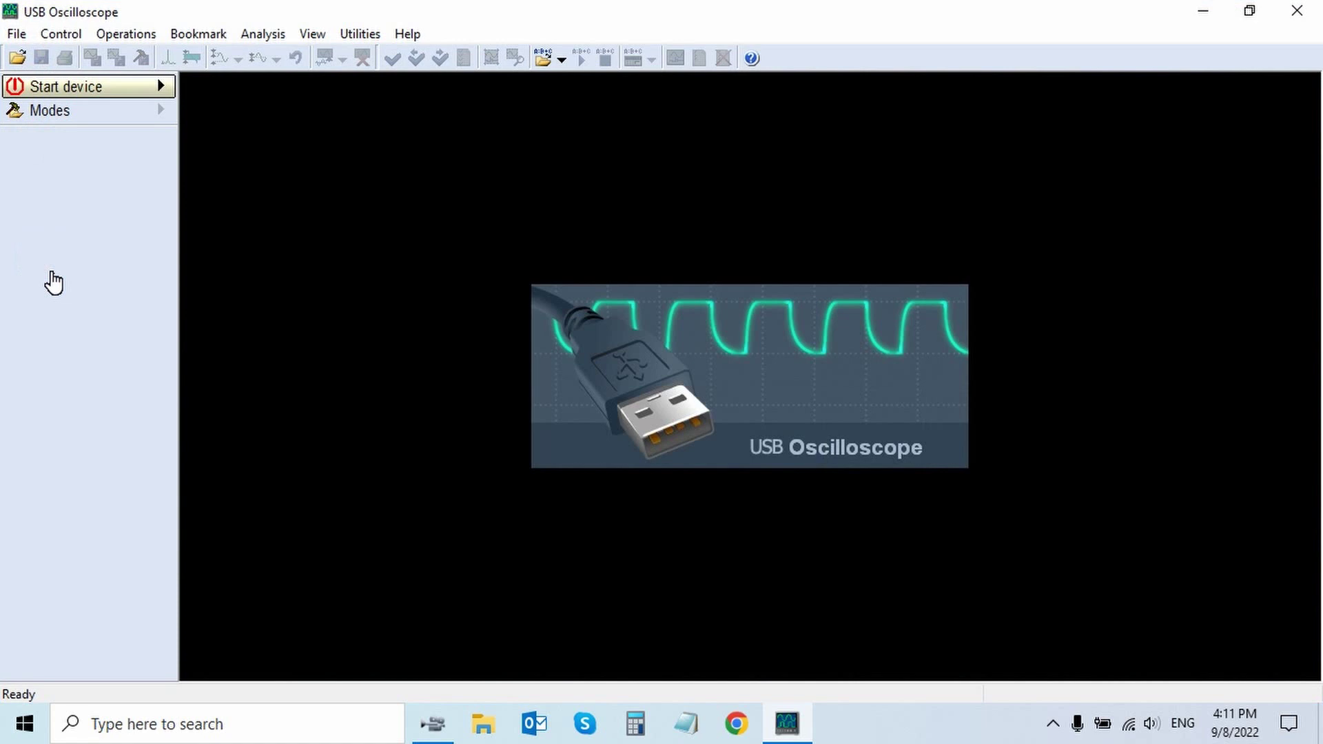
click(17, 58)
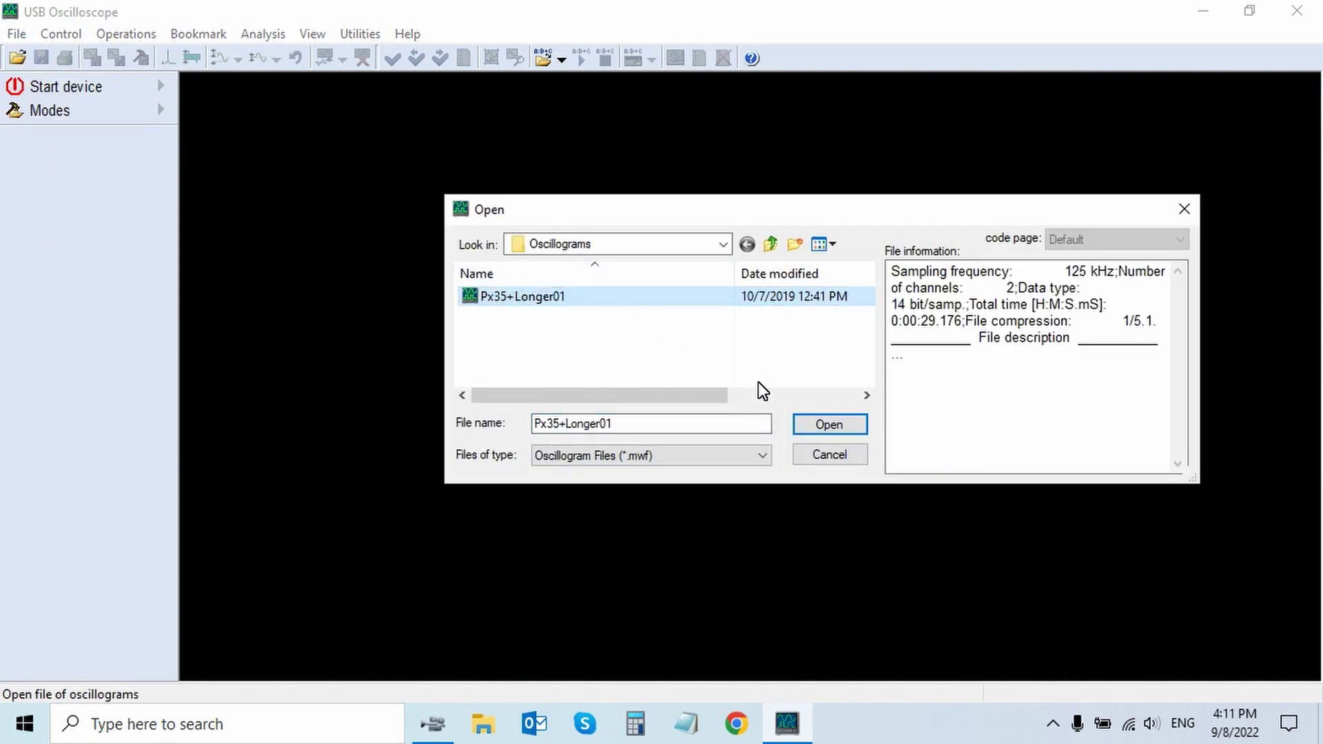
Load Px35+Longer01, run the analyser script, view valve timing without animation, and close USB Oscilloscope.
click(827, 423)
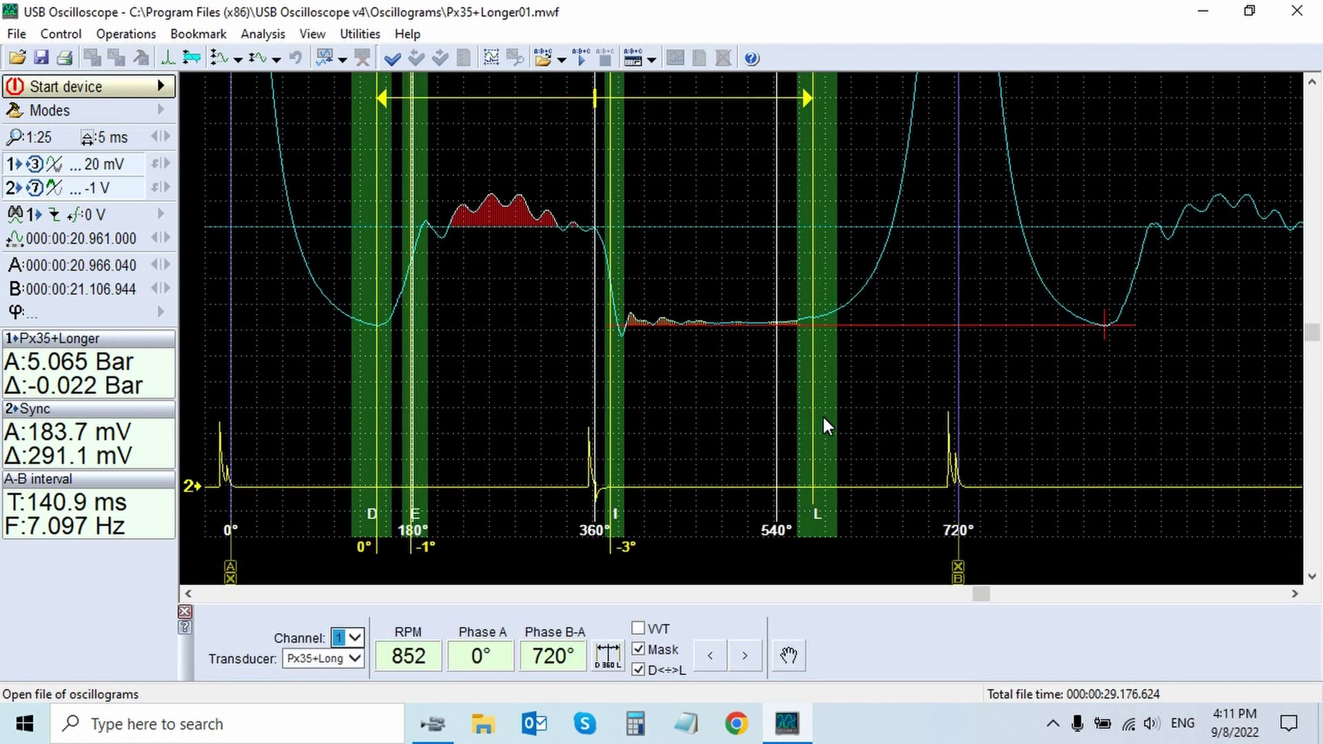
click(582, 65)
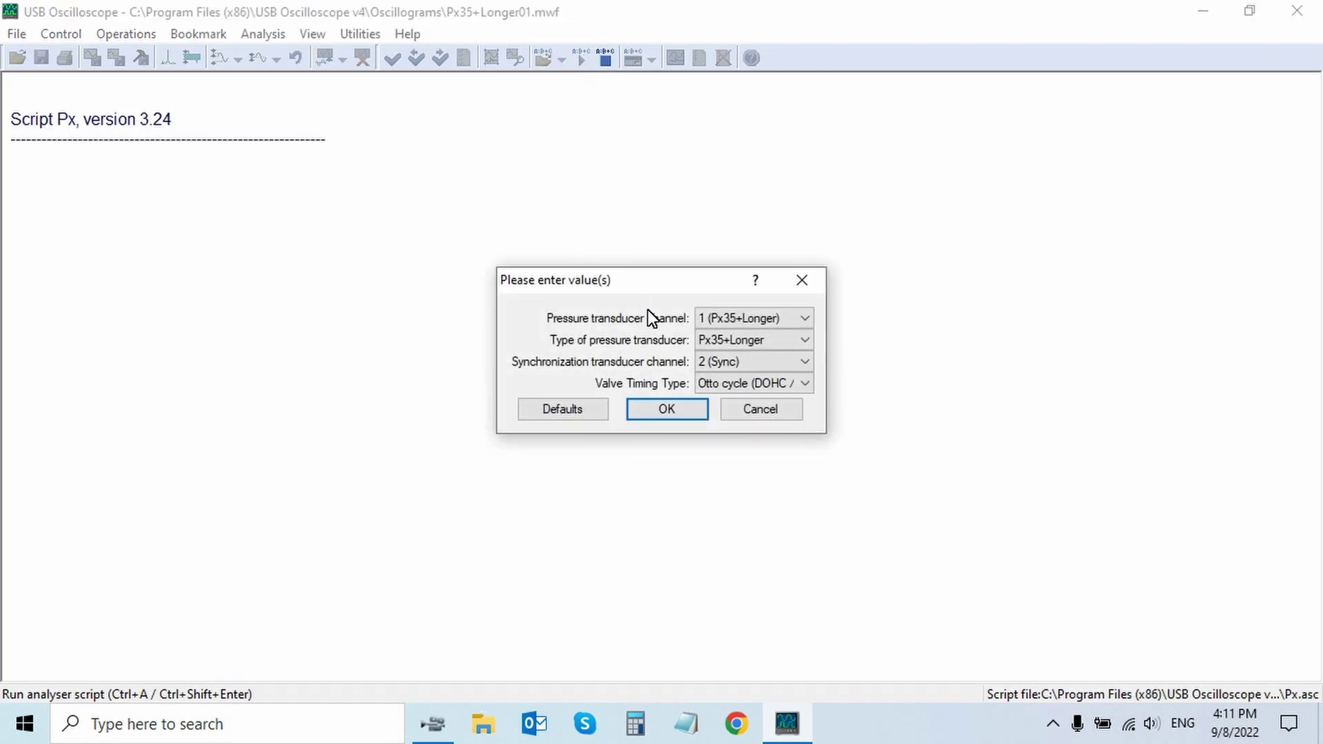
click(663, 414)
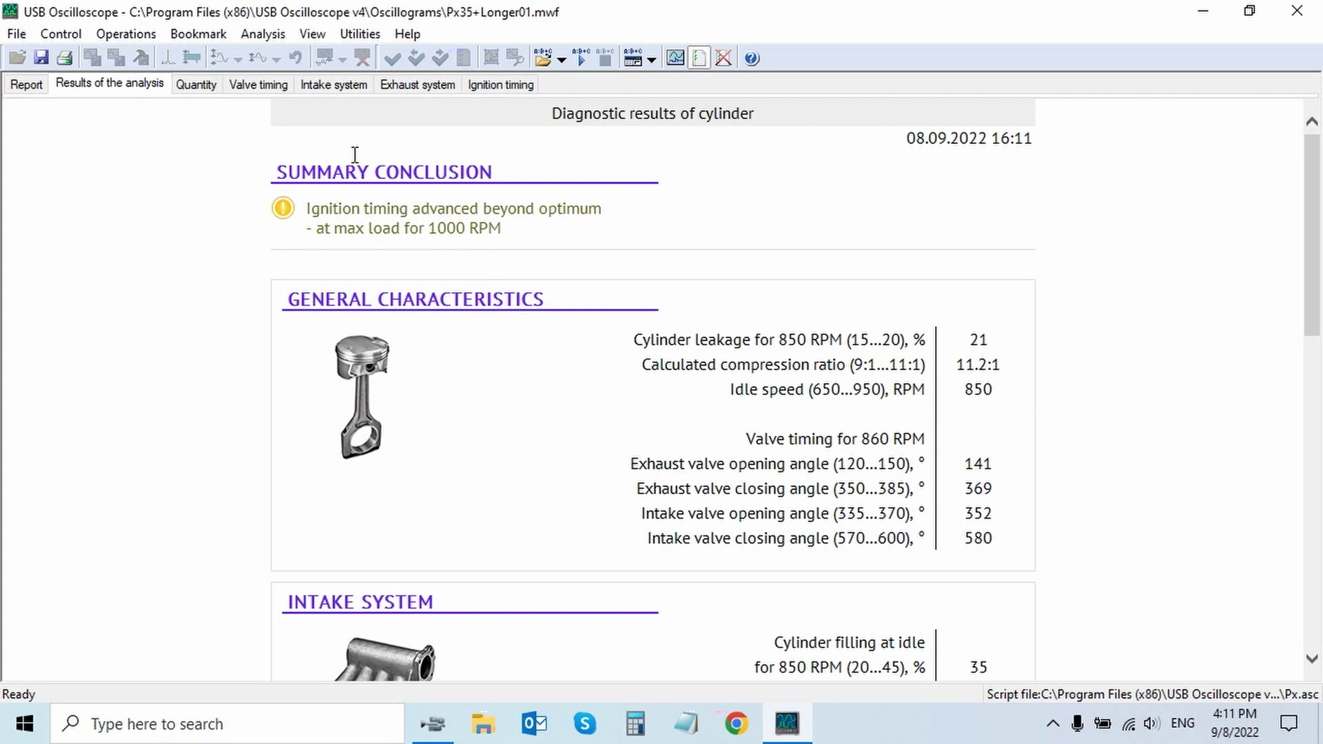
click(261, 86)
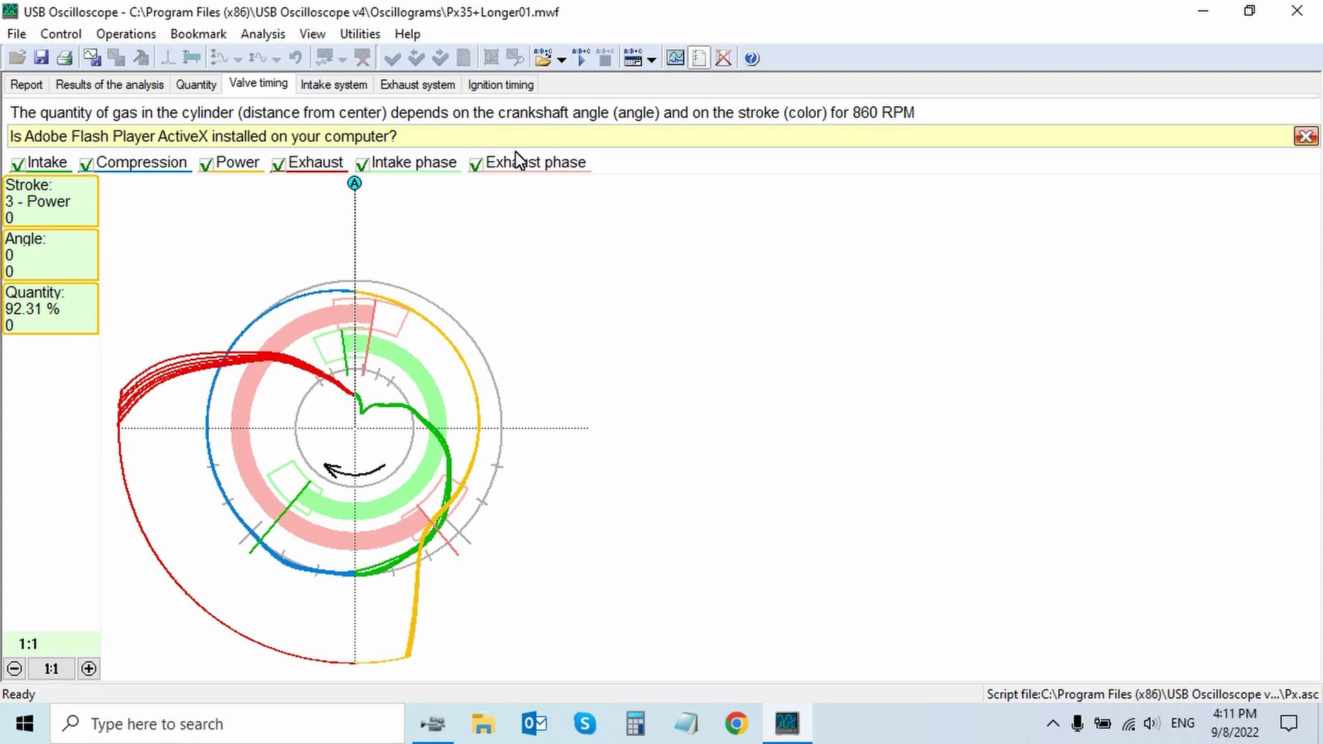
click(1296, 18)
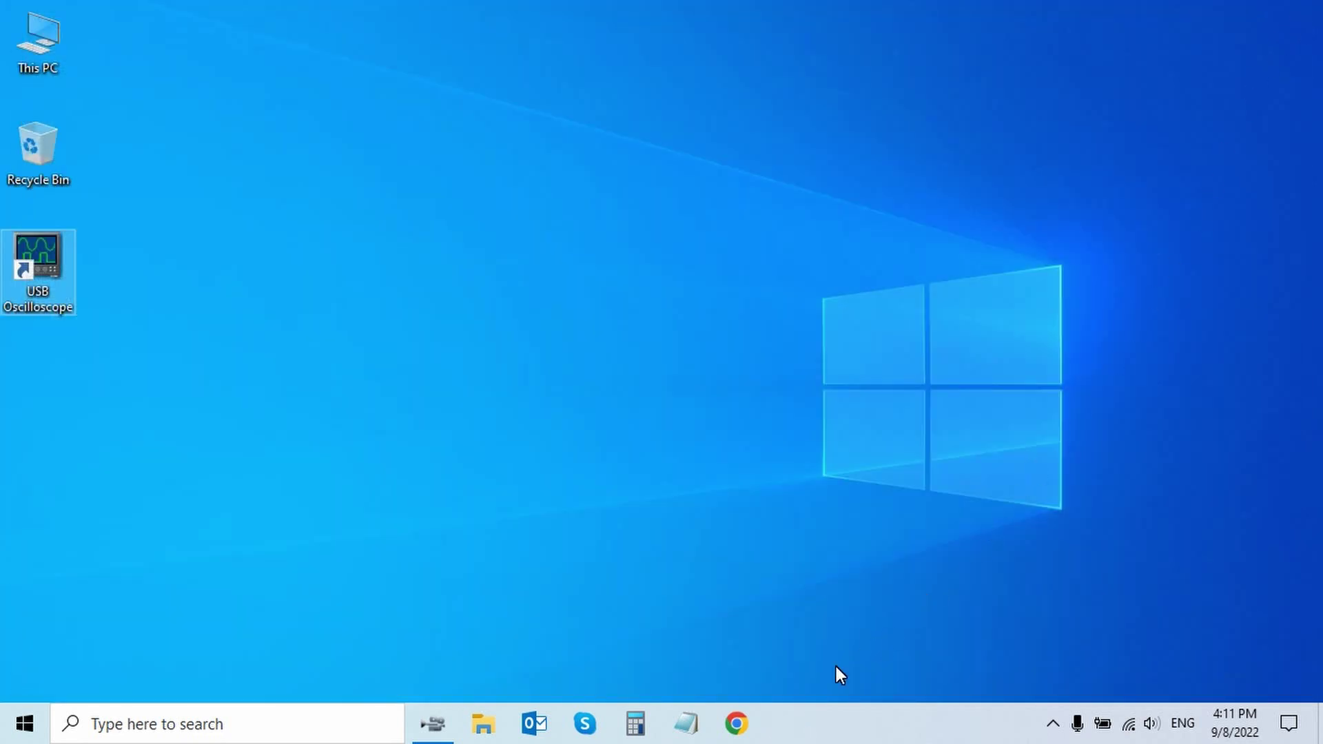
Download Flash Player ActiveX (64-bit) 11.3 from usbautoscope.eu and show the file in the Downloads folder.
click(735, 724)
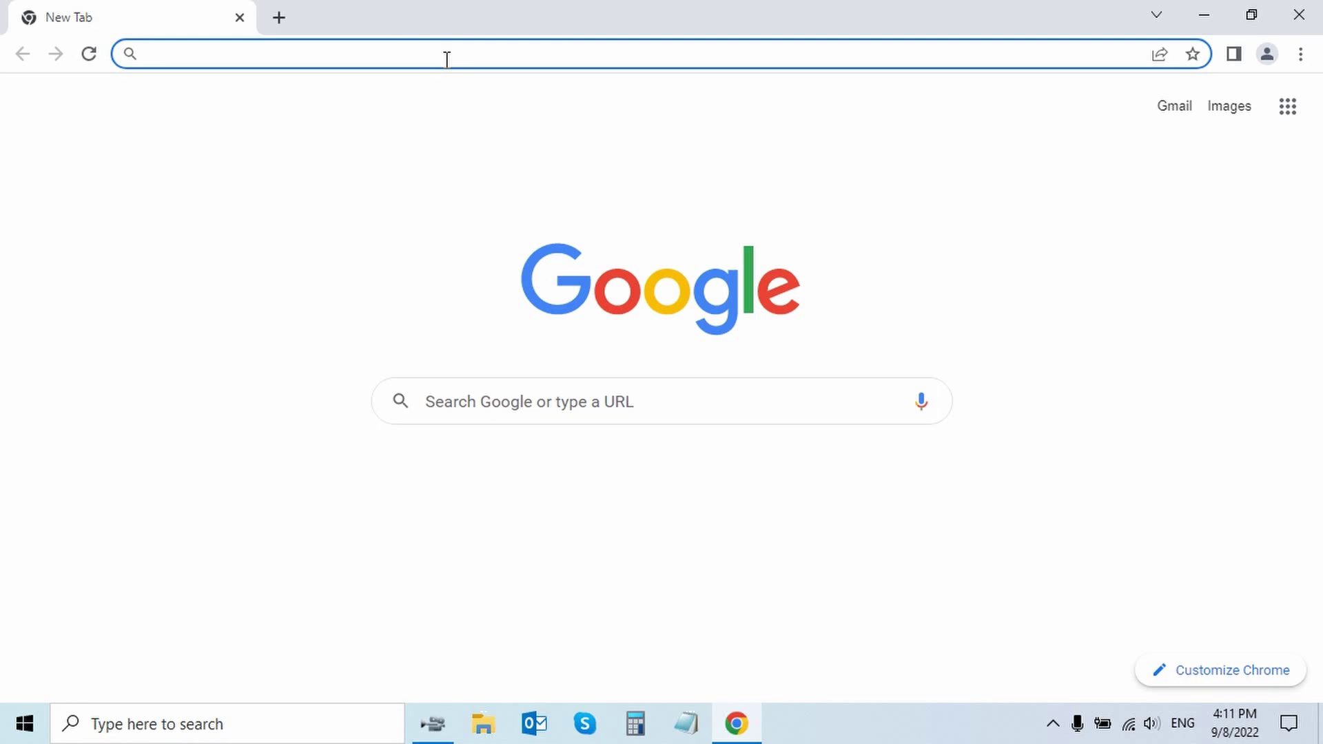
text(usbauto)
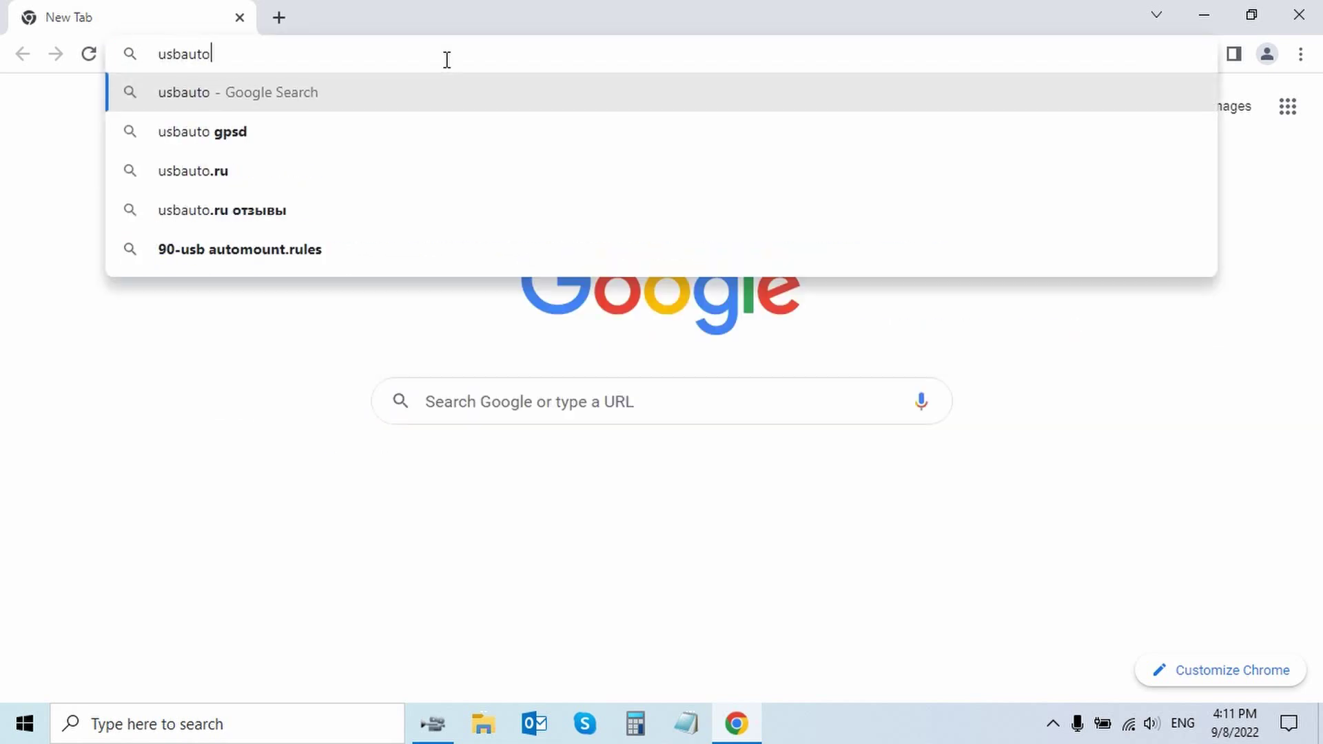
text(scope.eu)
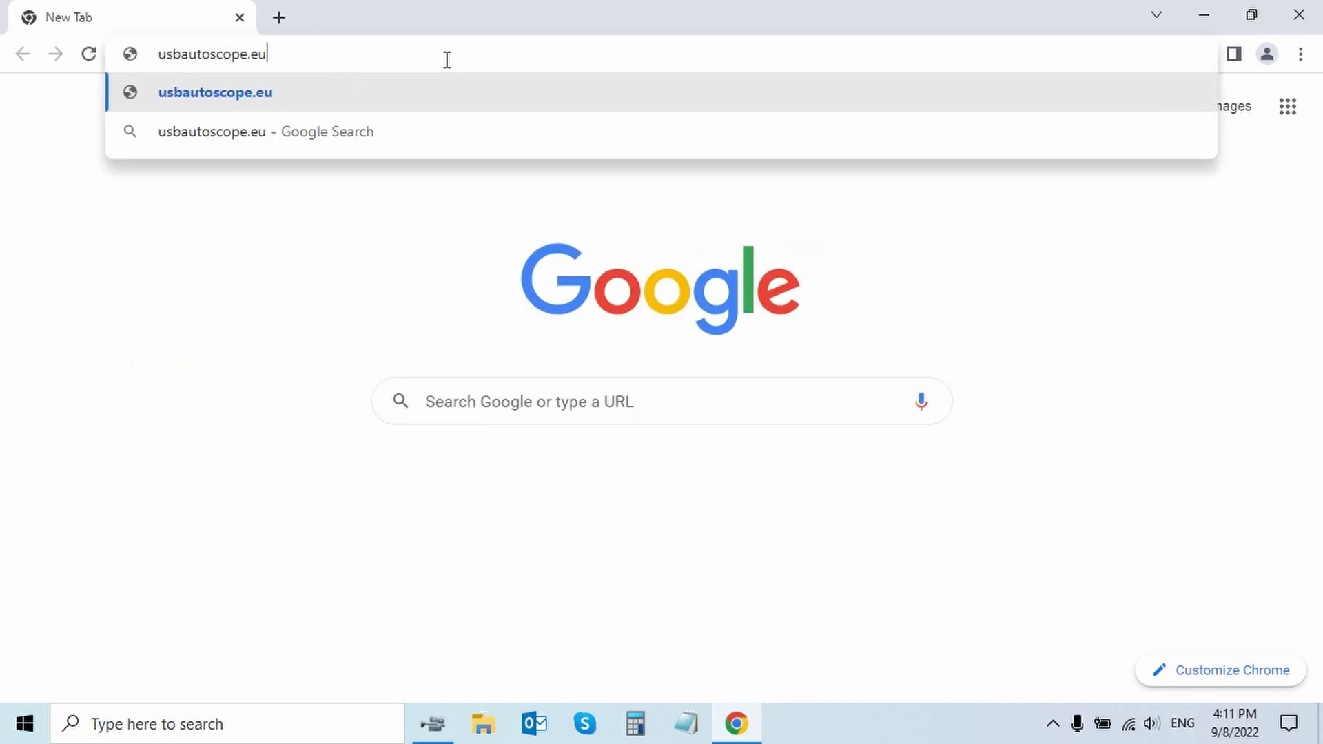
key(Return)
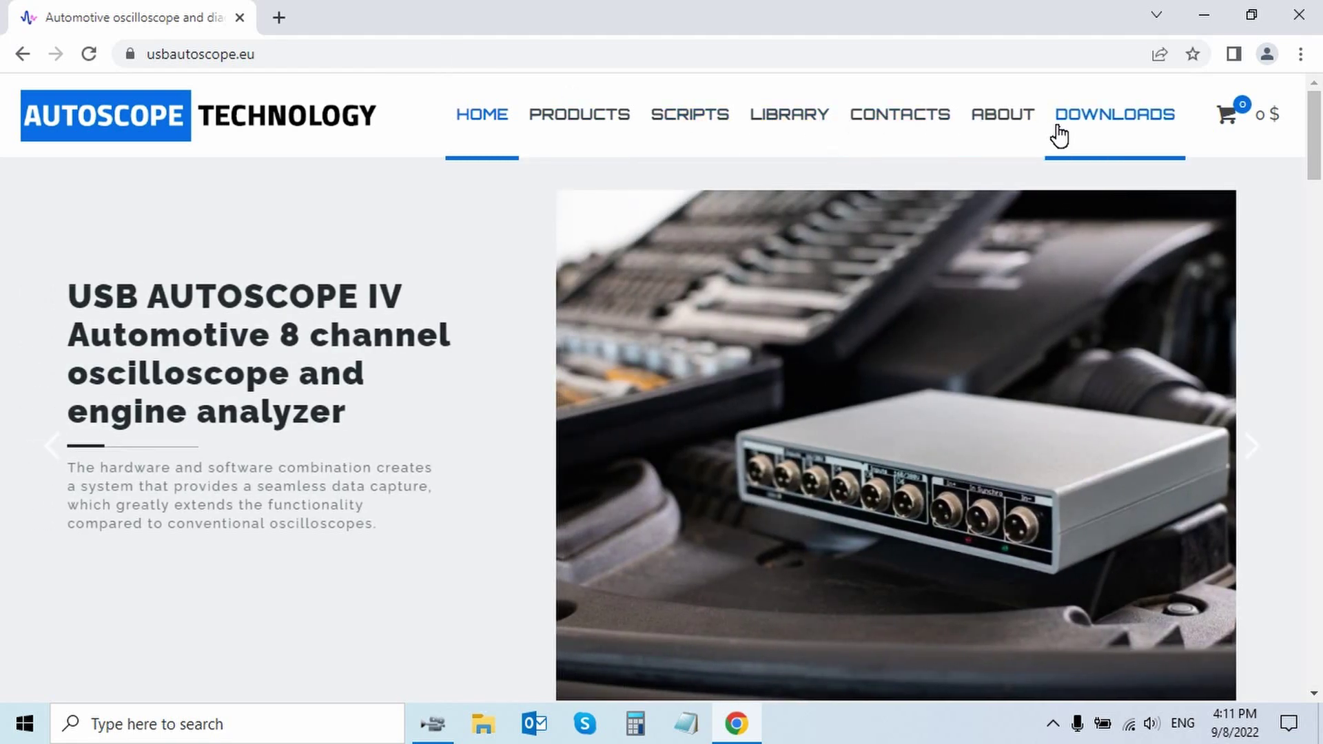
click(1059, 133)
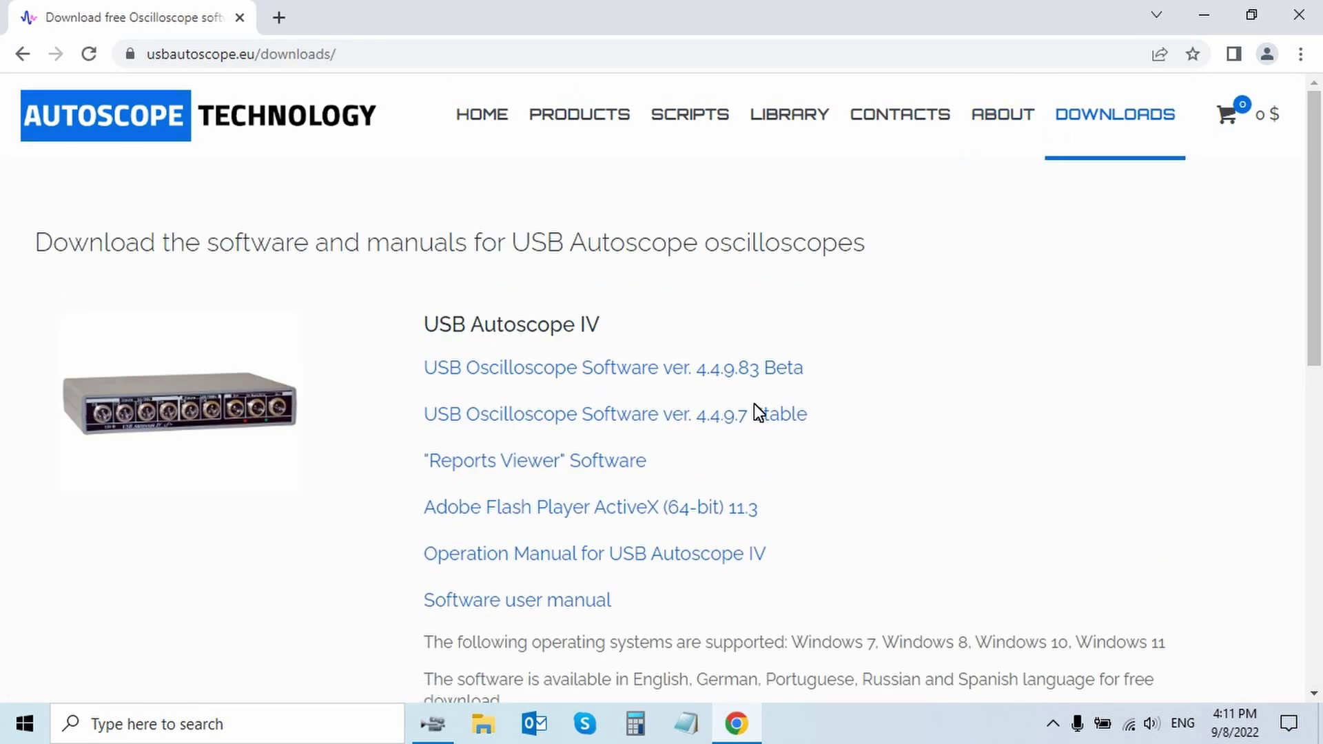
click(627, 514)
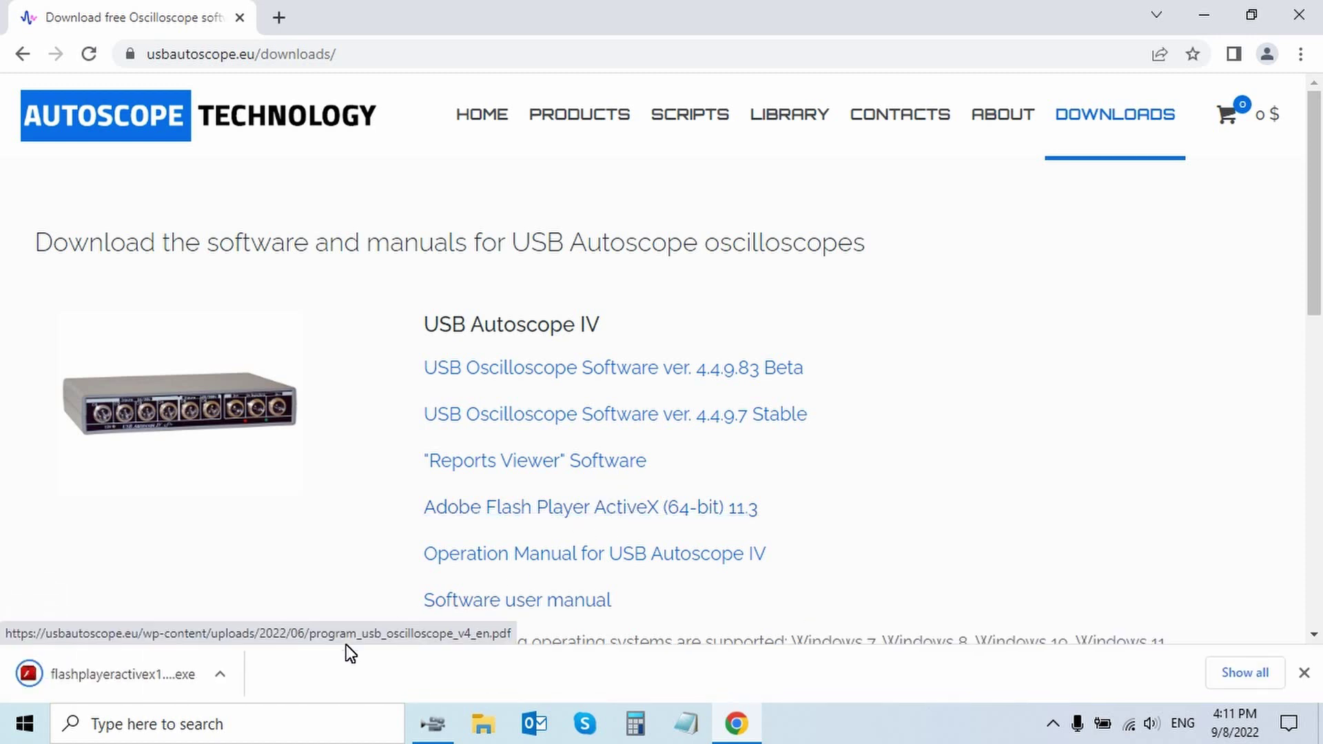
click(219, 674)
click(270, 601)
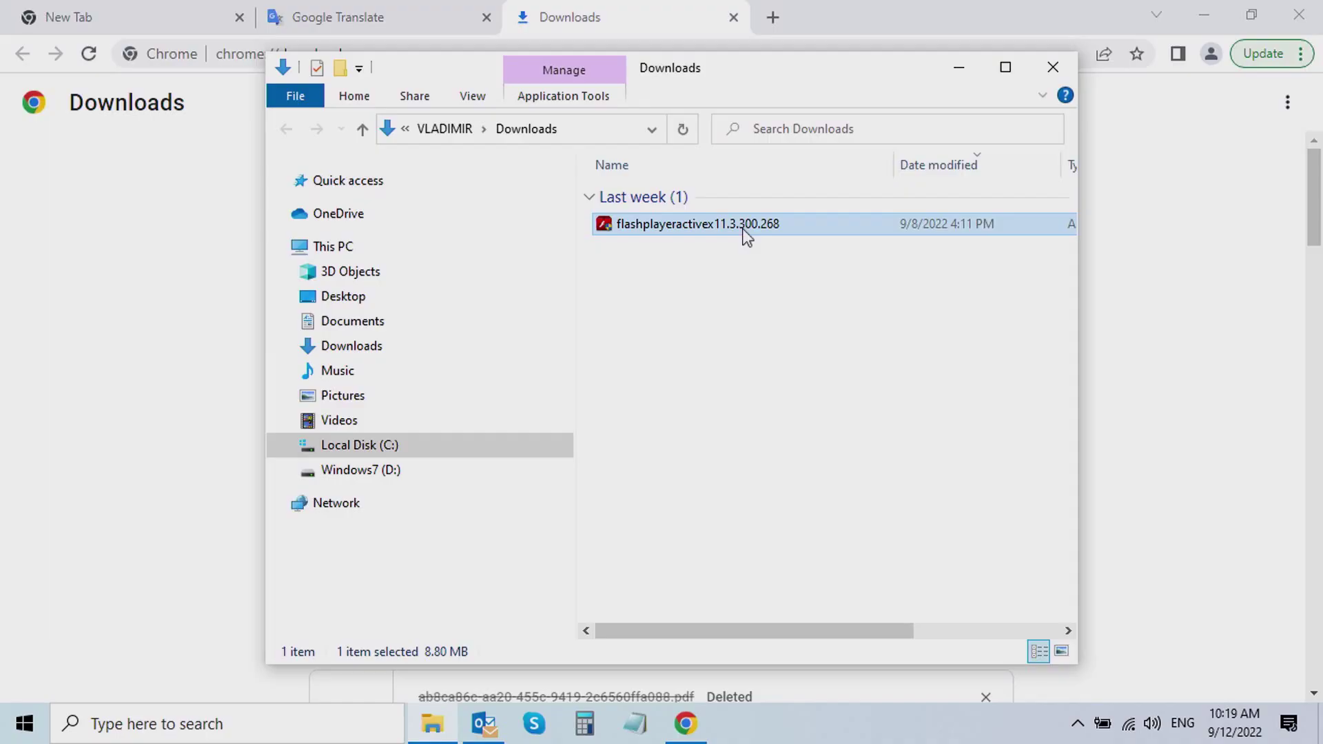
Try running the Flash installer, dismiss the app-blocked warning and close Chrome.
double_click(744, 234)
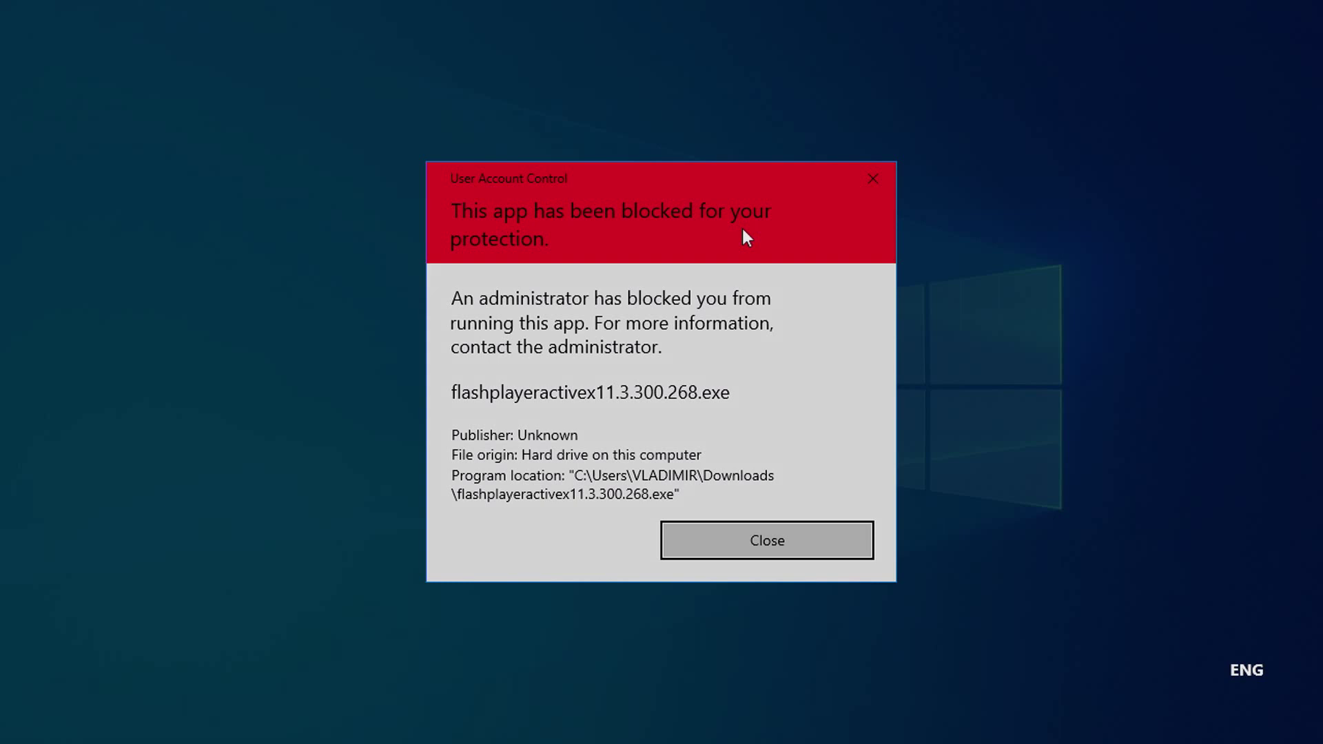
click(758, 540)
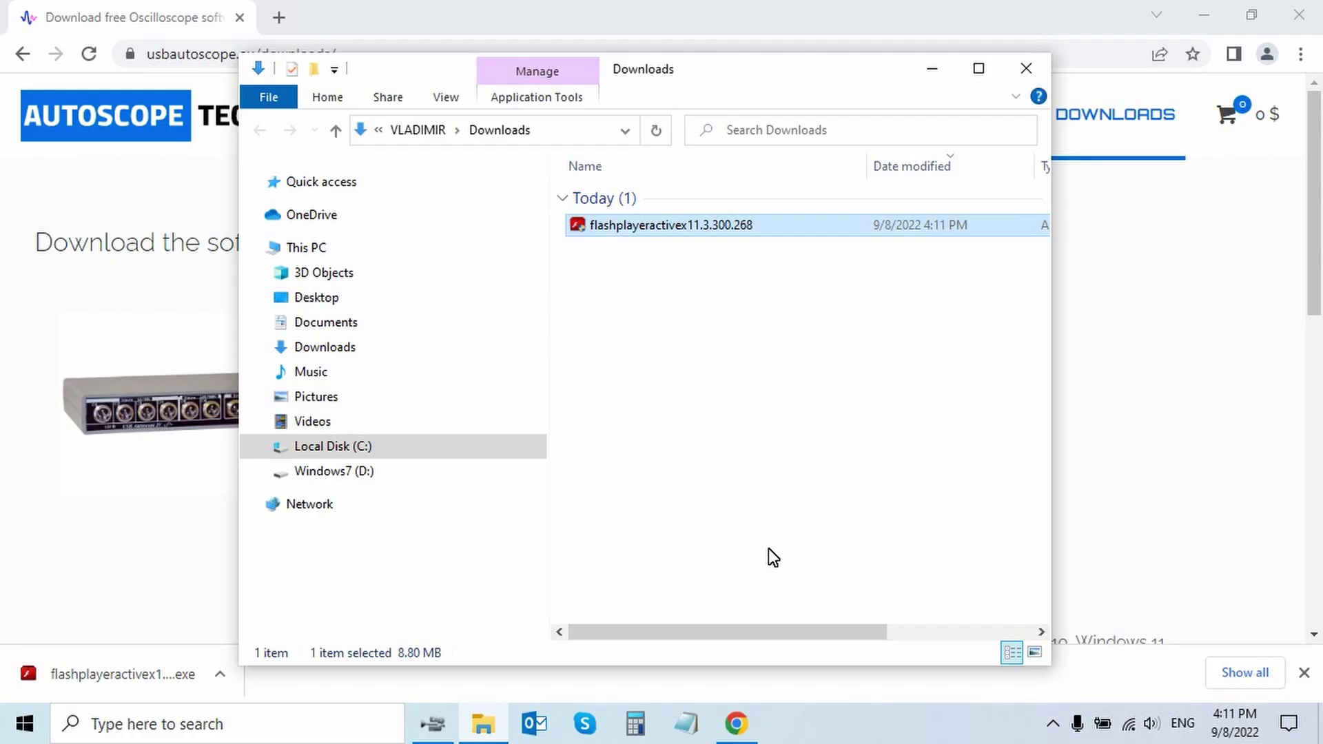
click(1299, 14)
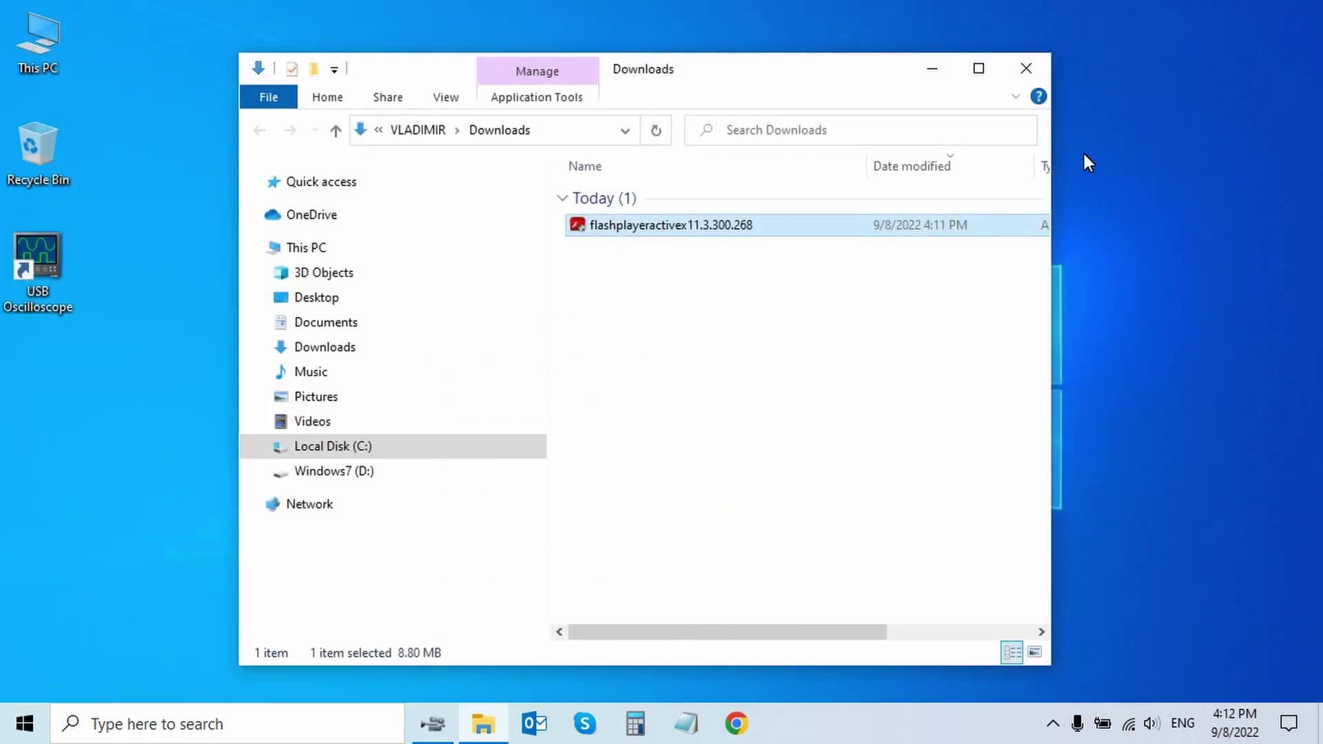
Launch Command Prompt as administrator via a cmd search.
click(38, 728)
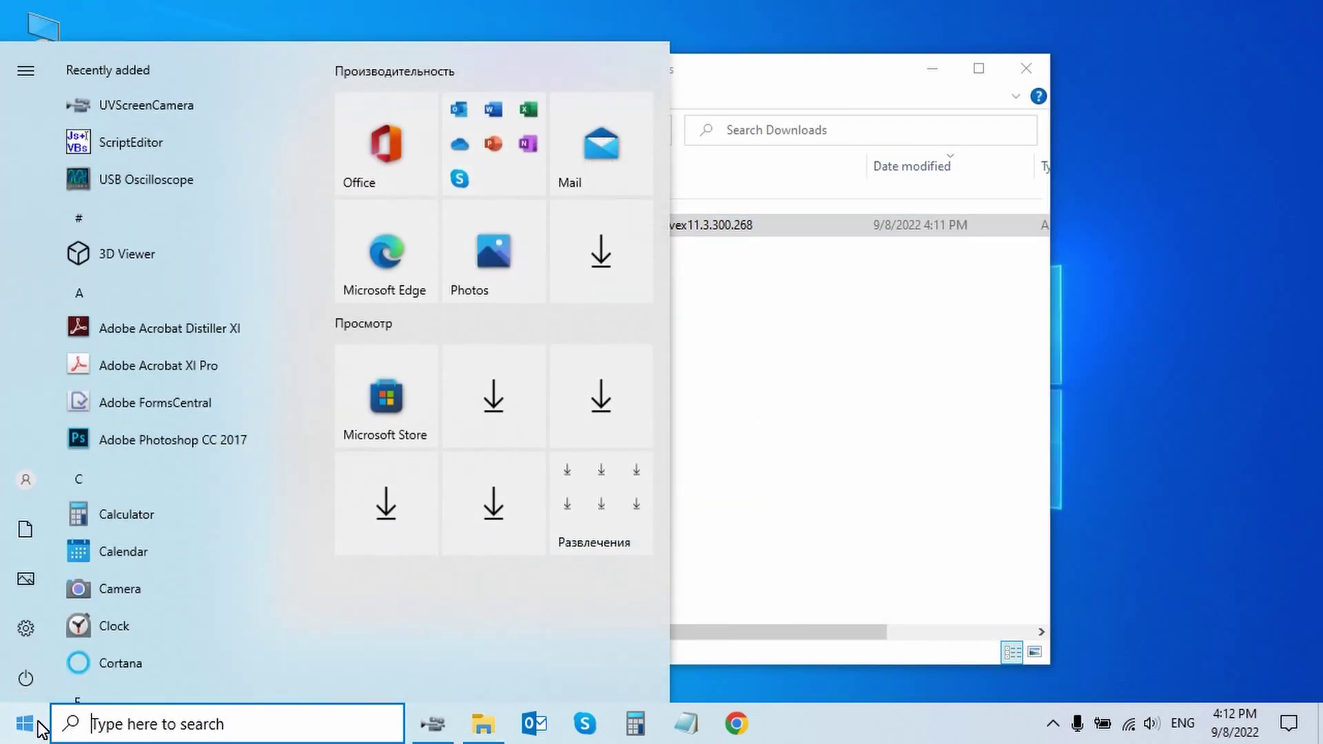
text(cmd)
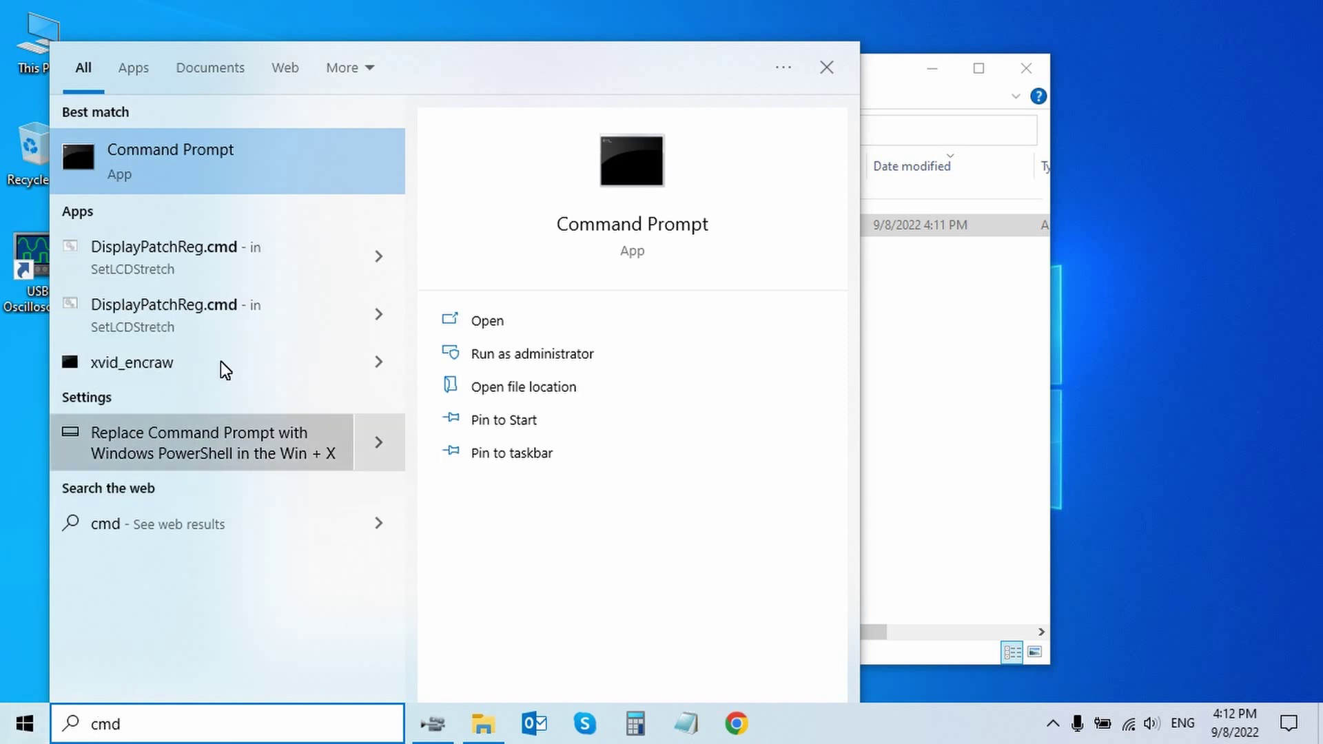
right_click(255, 155)
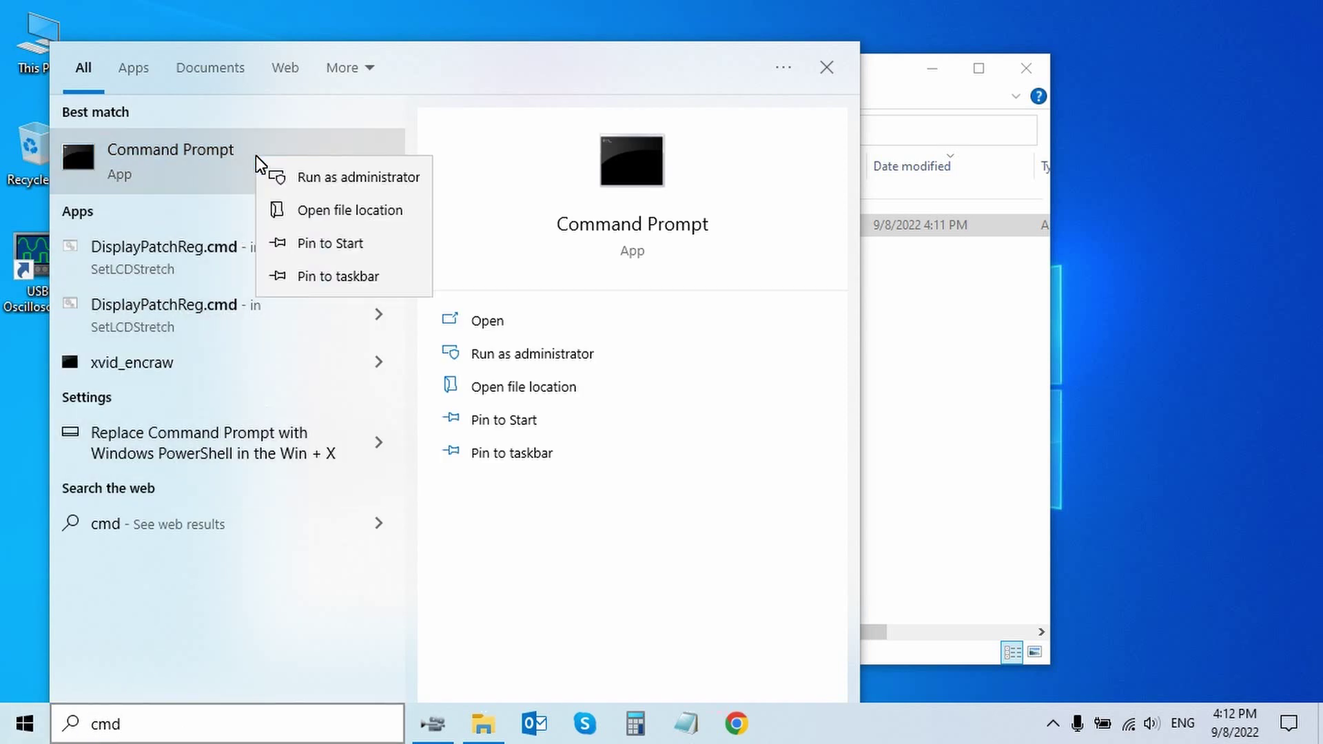
click(318, 184)
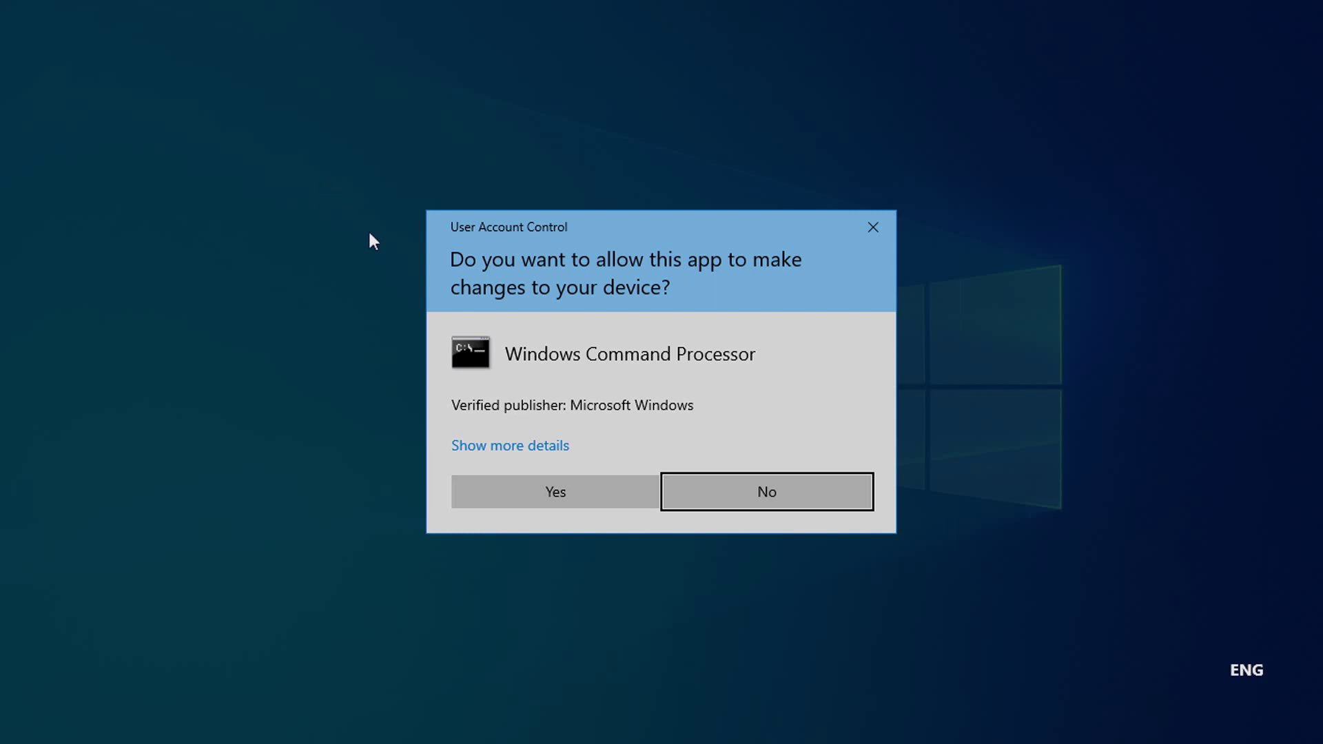
click(559, 501)
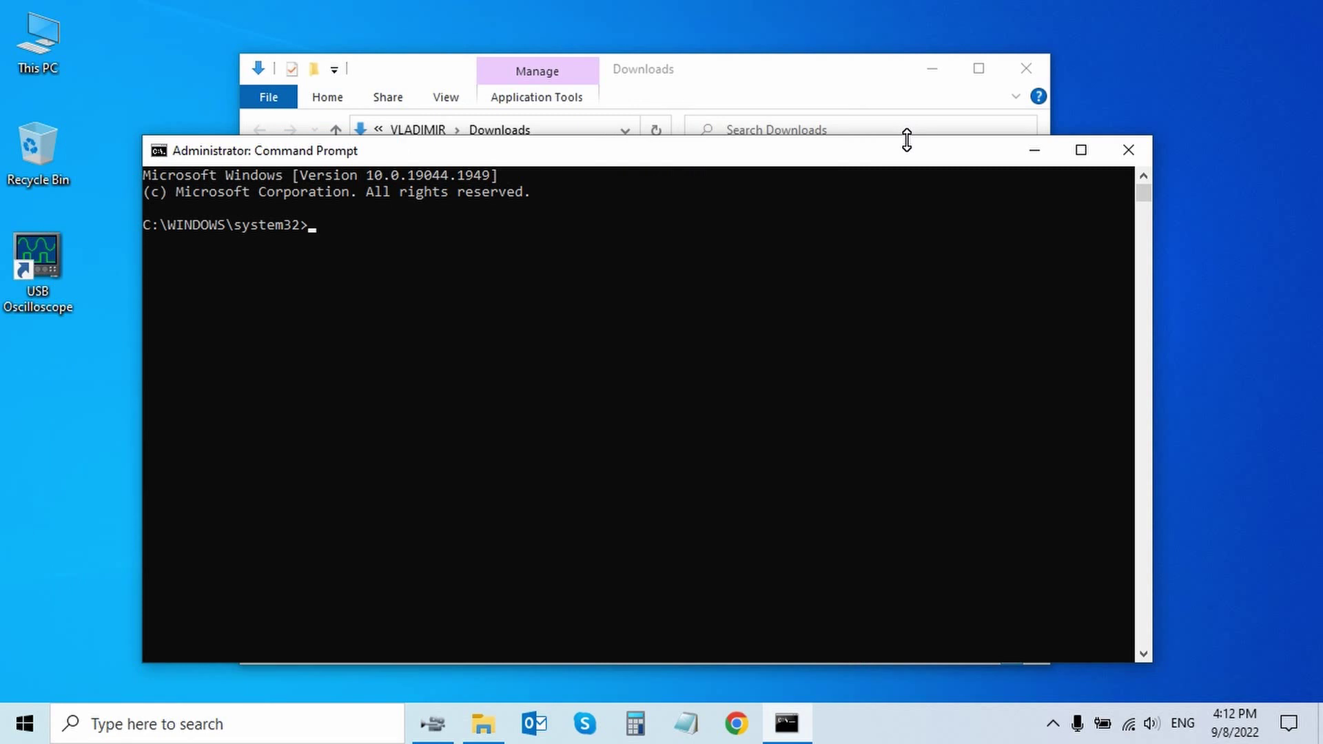
Copy the full path of flashplayeractivex11.3.300.268 from the Downloads folder.
click(826, 93)
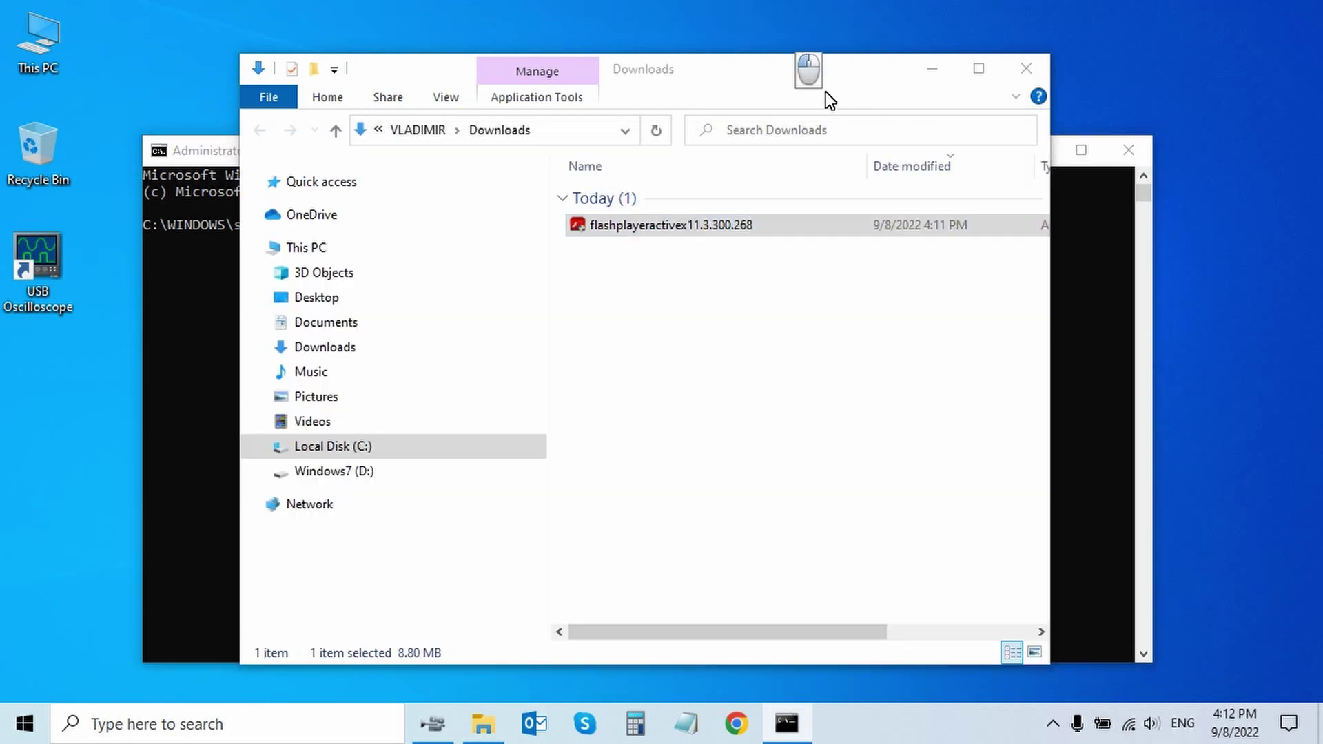
right_click(707, 227)
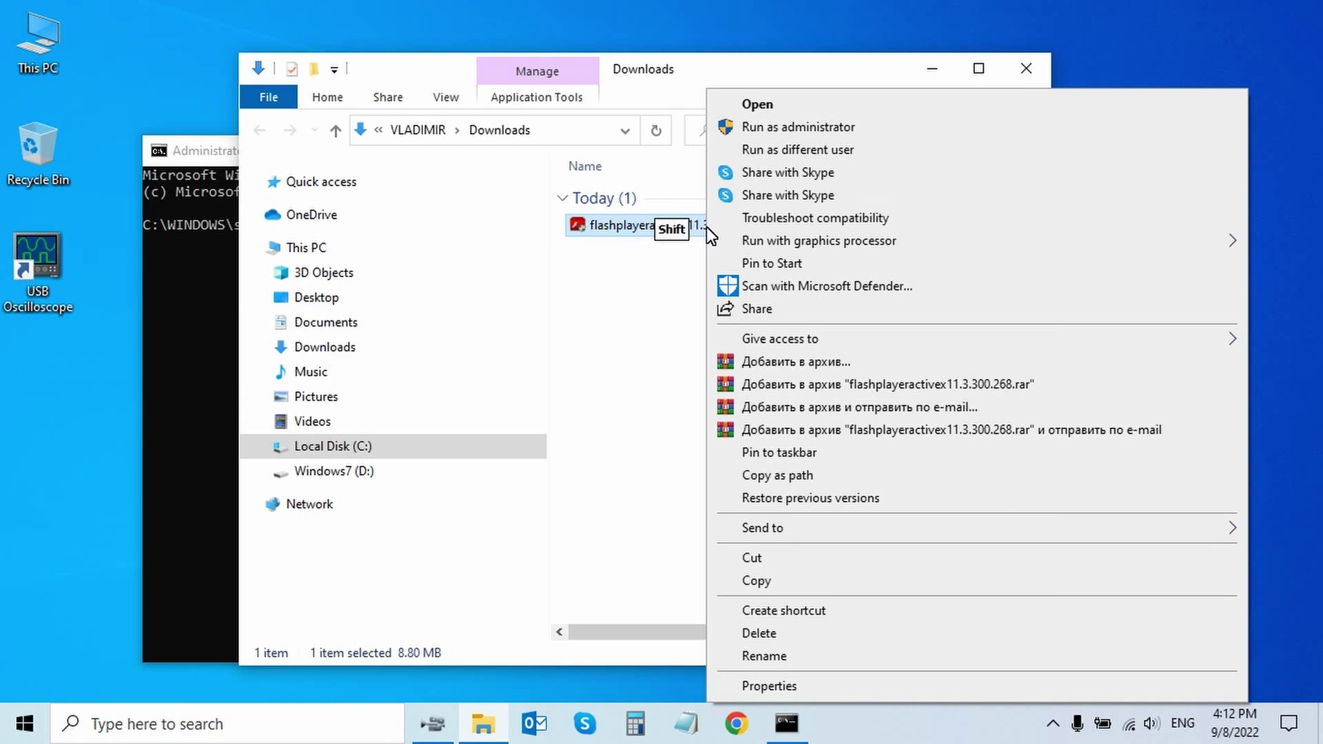
click(824, 481)
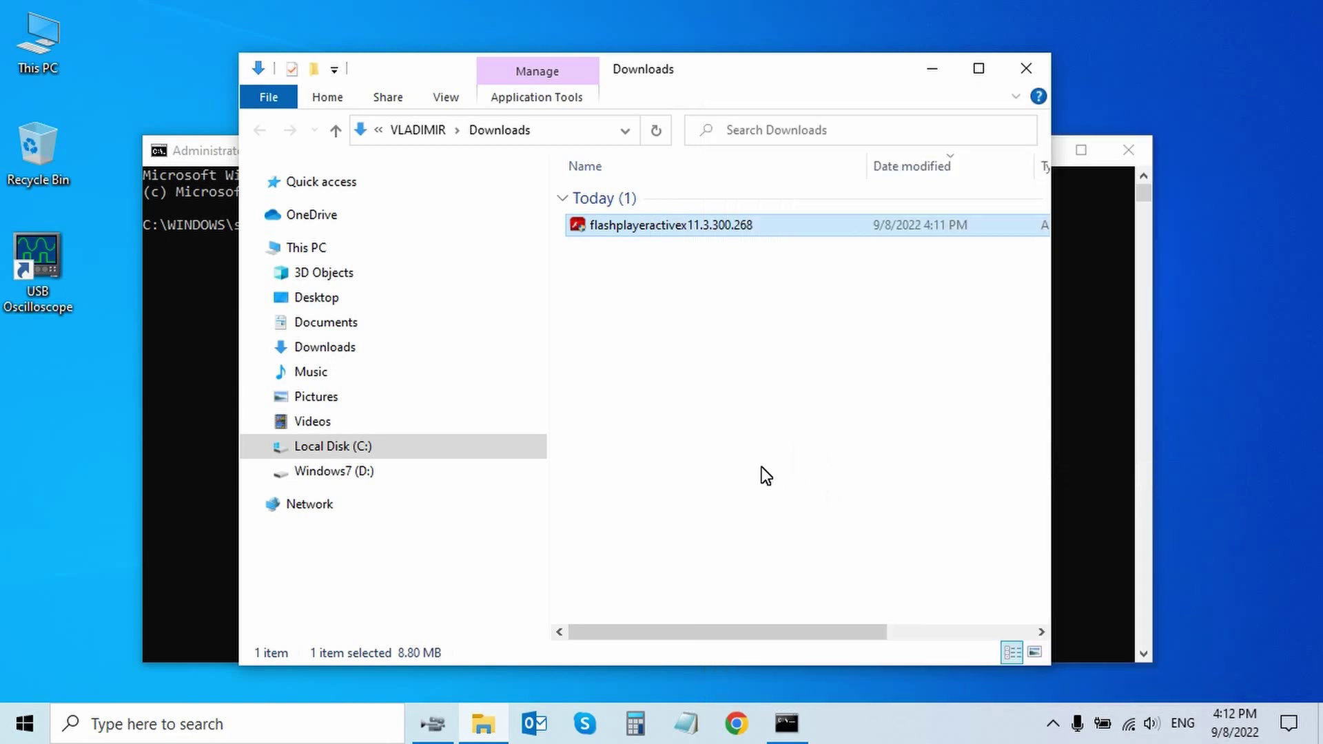
Paste the copied installer path into the administrator Command Prompt and run it.
click(187, 407)
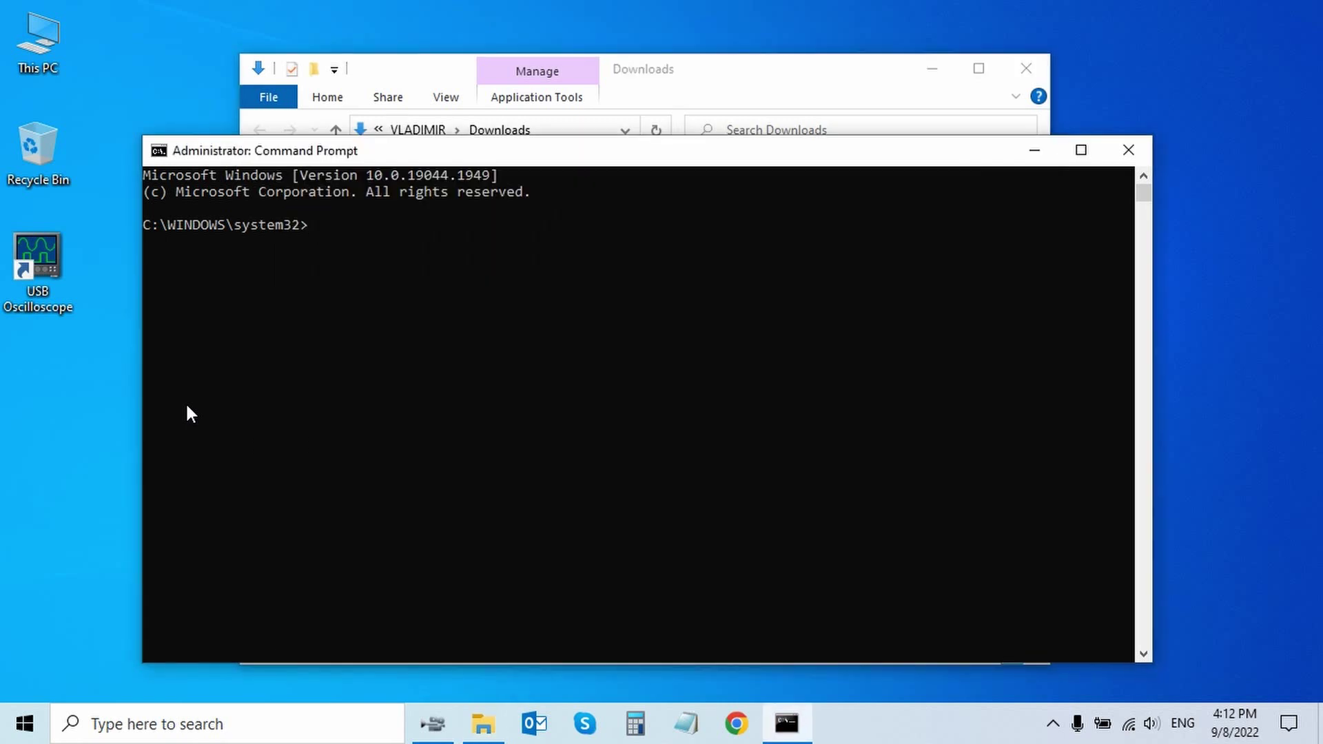
key(ctrl+v)
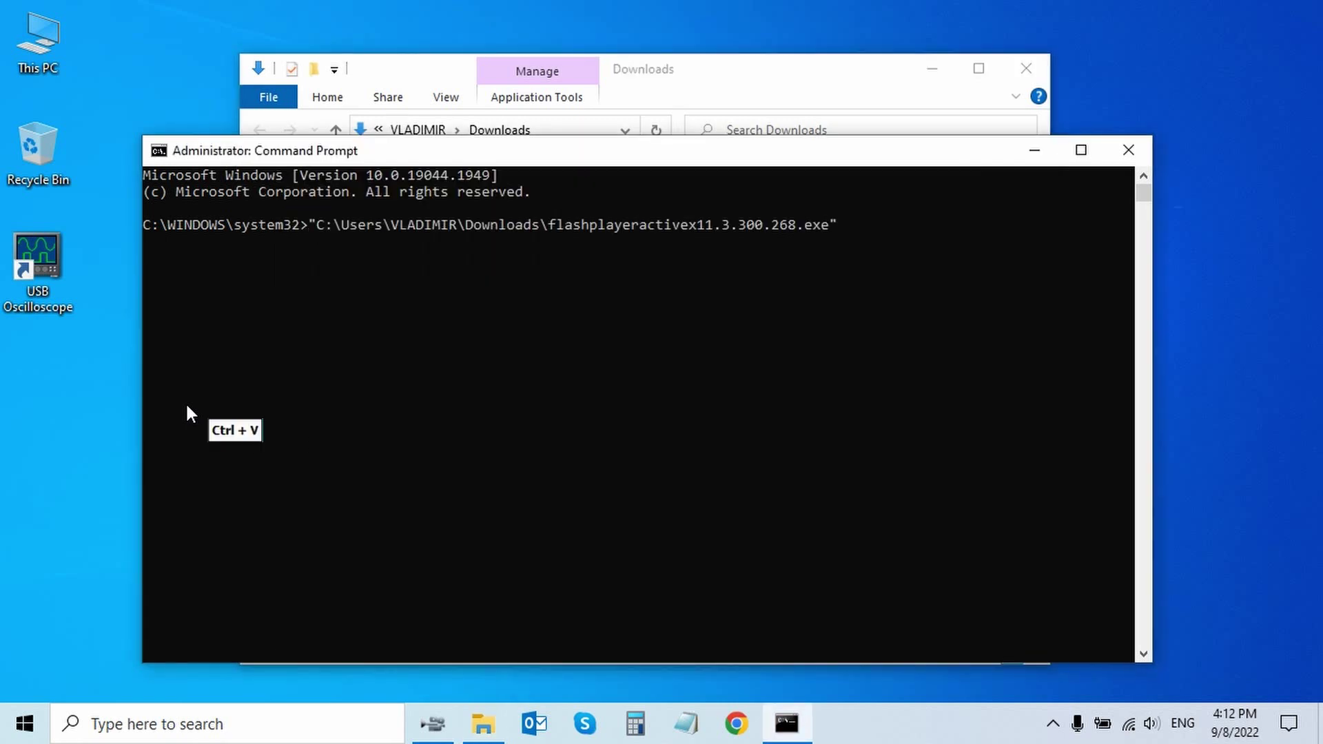
key(Return)
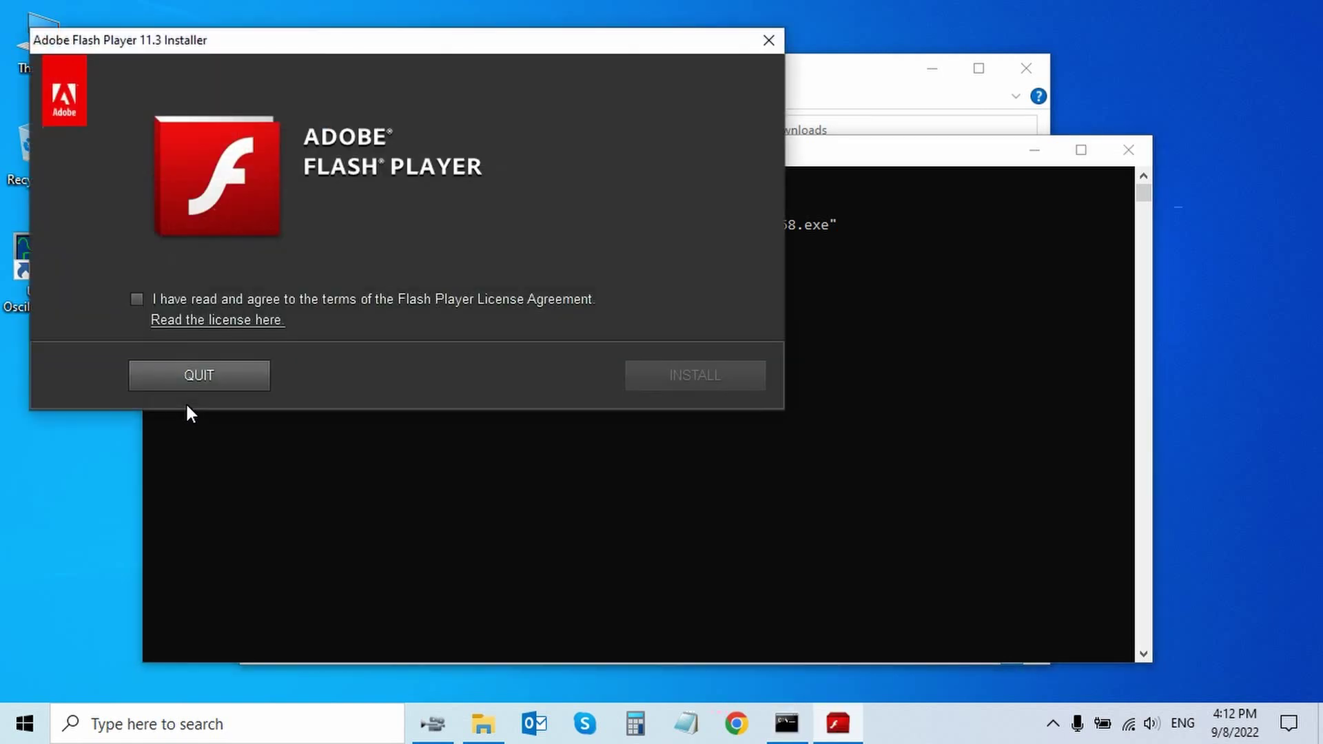
Accept the license, install Flash Player 11.3 and finish with DONE.
click(136, 300)
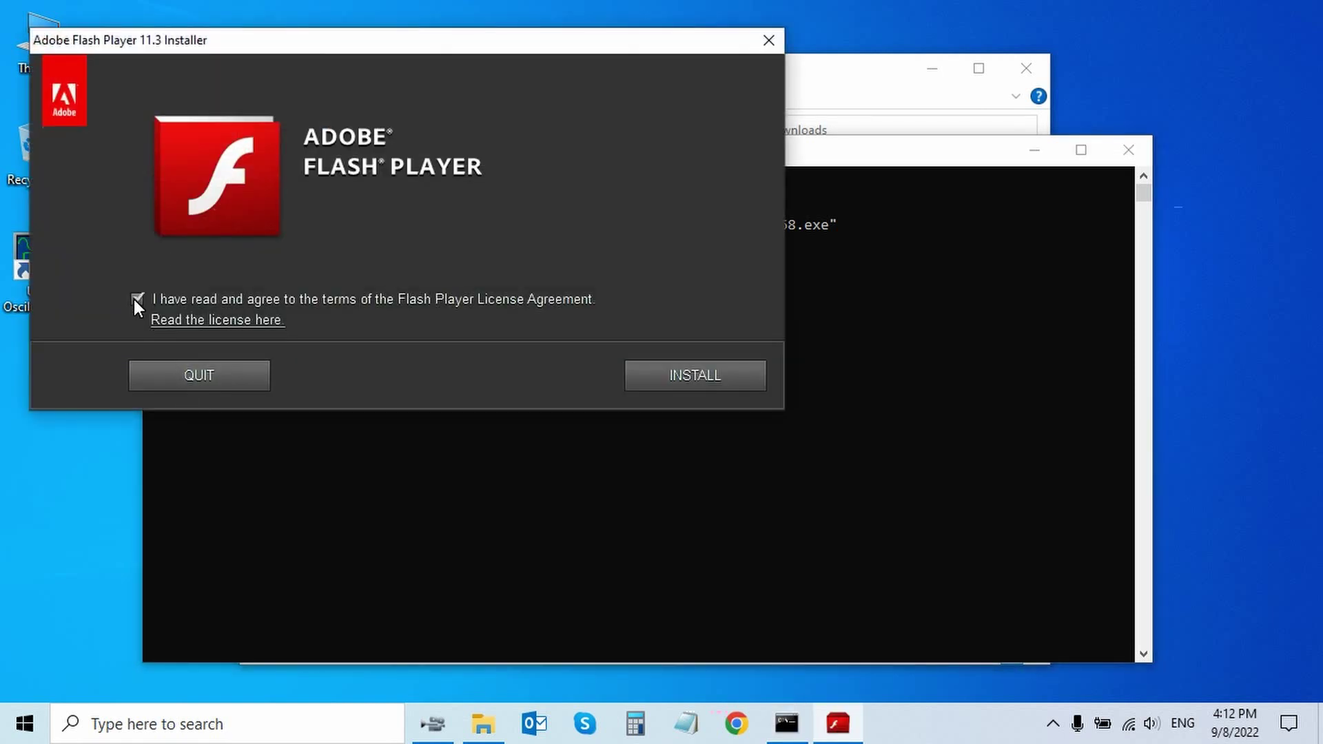
click(685, 377)
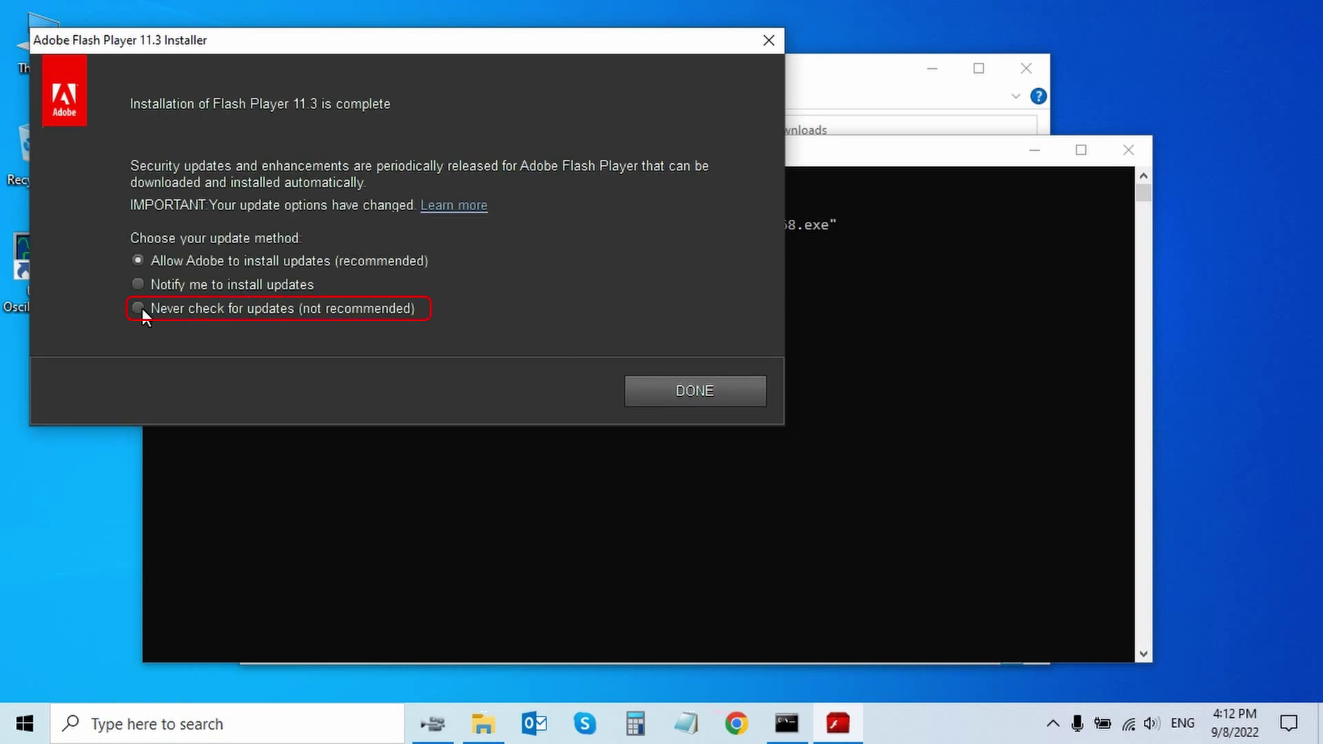
click(696, 390)
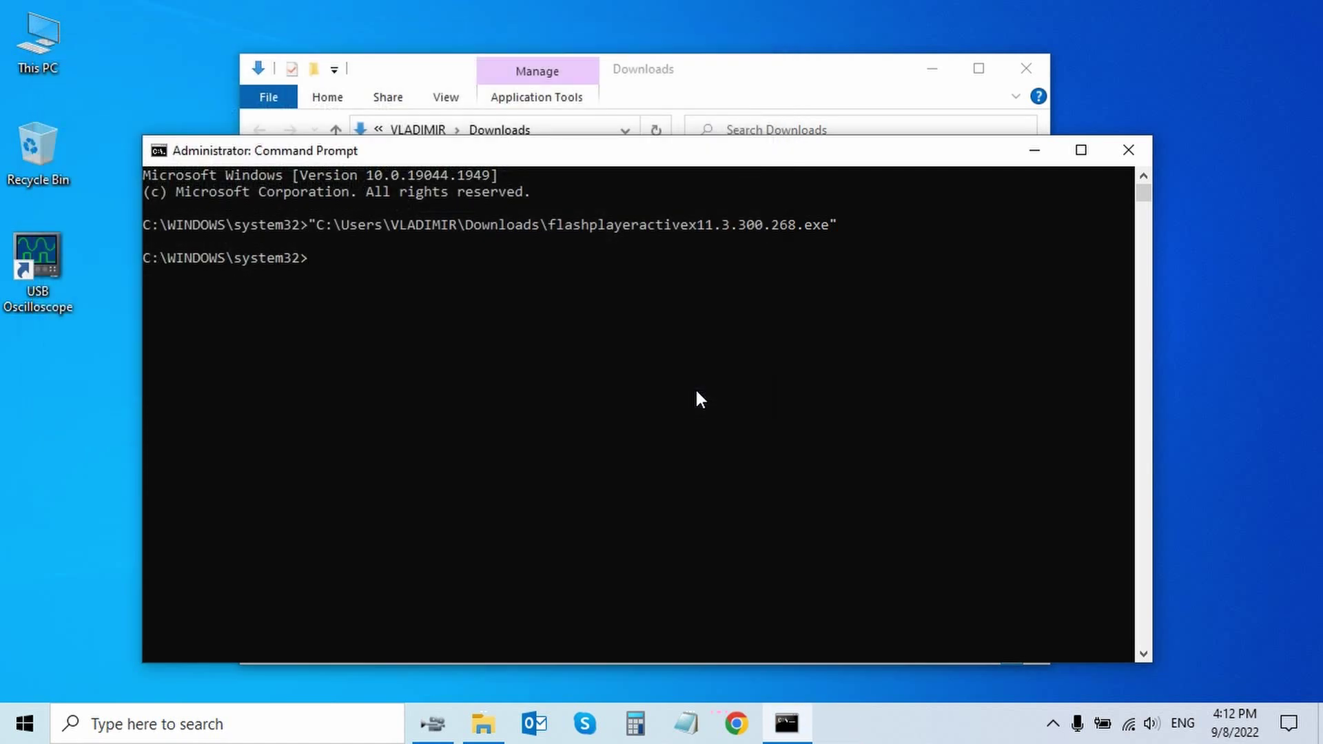
Close Command Prompt and Downloads, launch USB Oscilloscope and load Px35+Longer01.
click(1128, 149)
click(1024, 68)
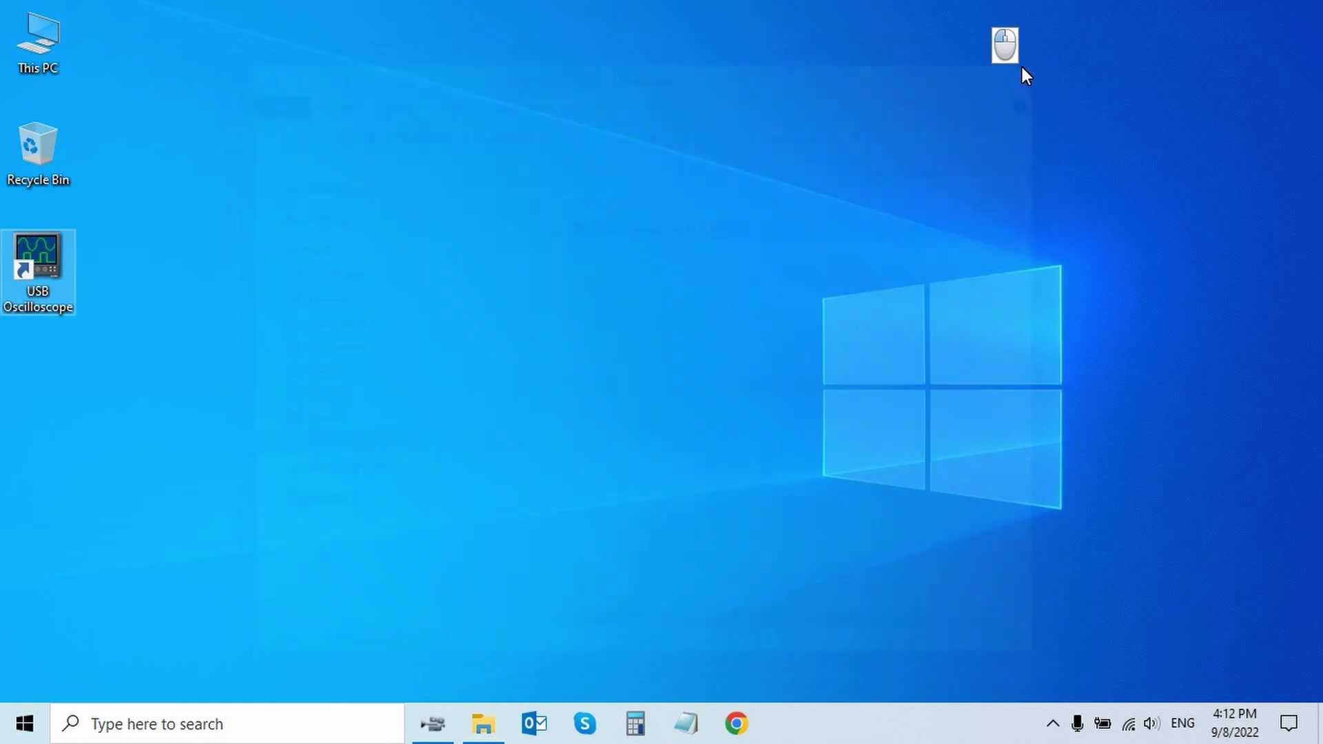
double_click(64, 271)
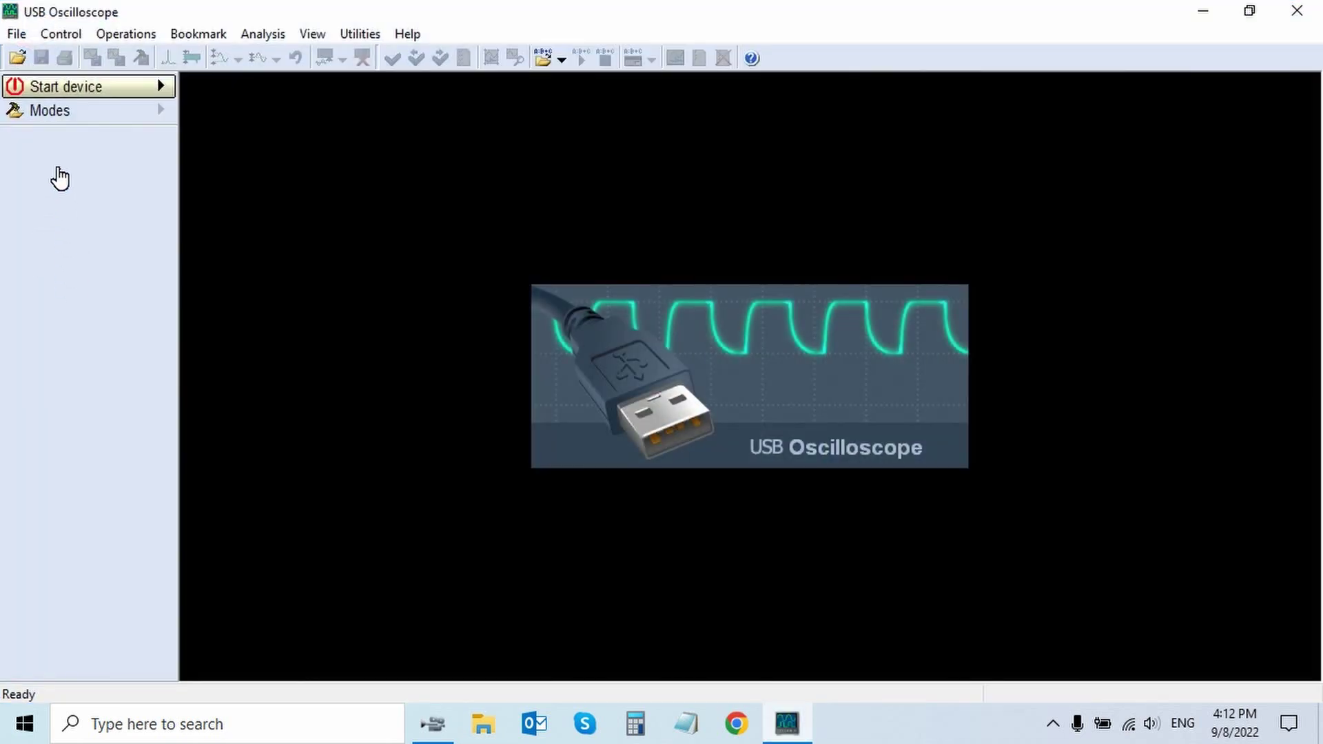
click(26, 58)
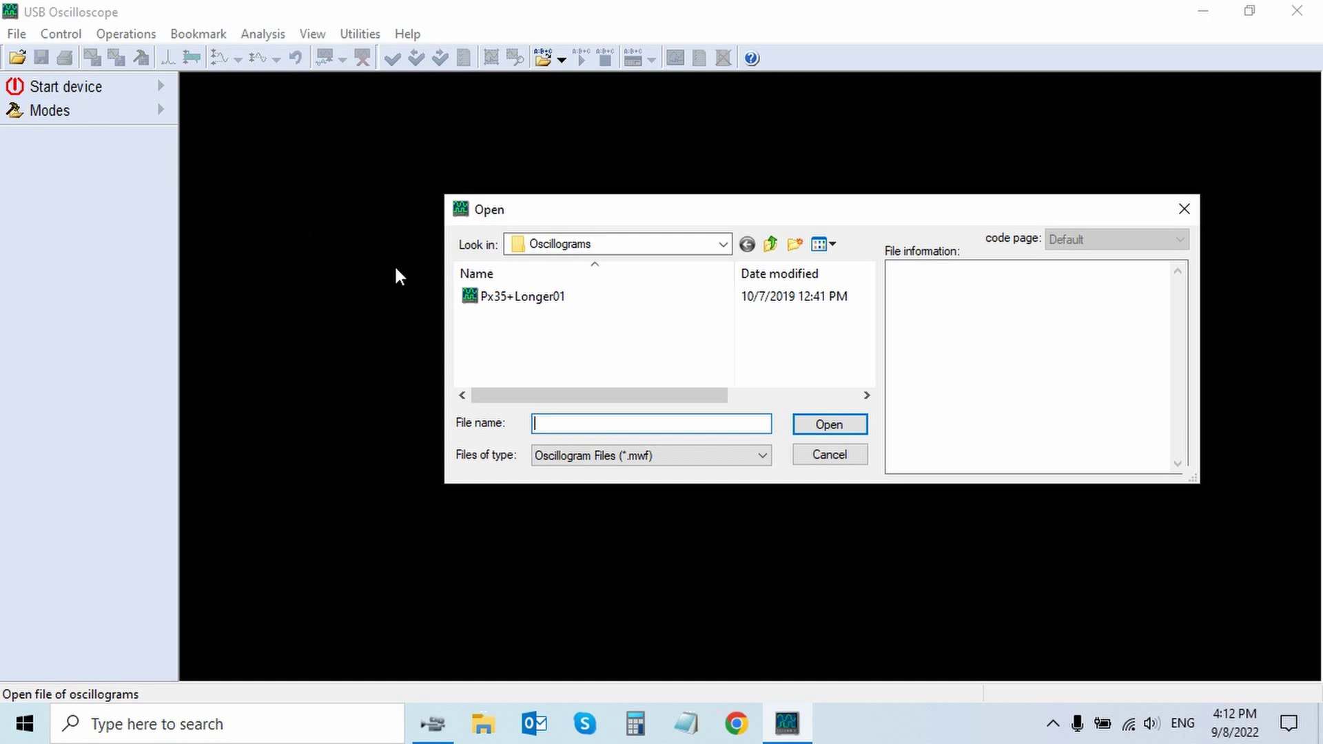
click(486, 296)
click(827, 425)
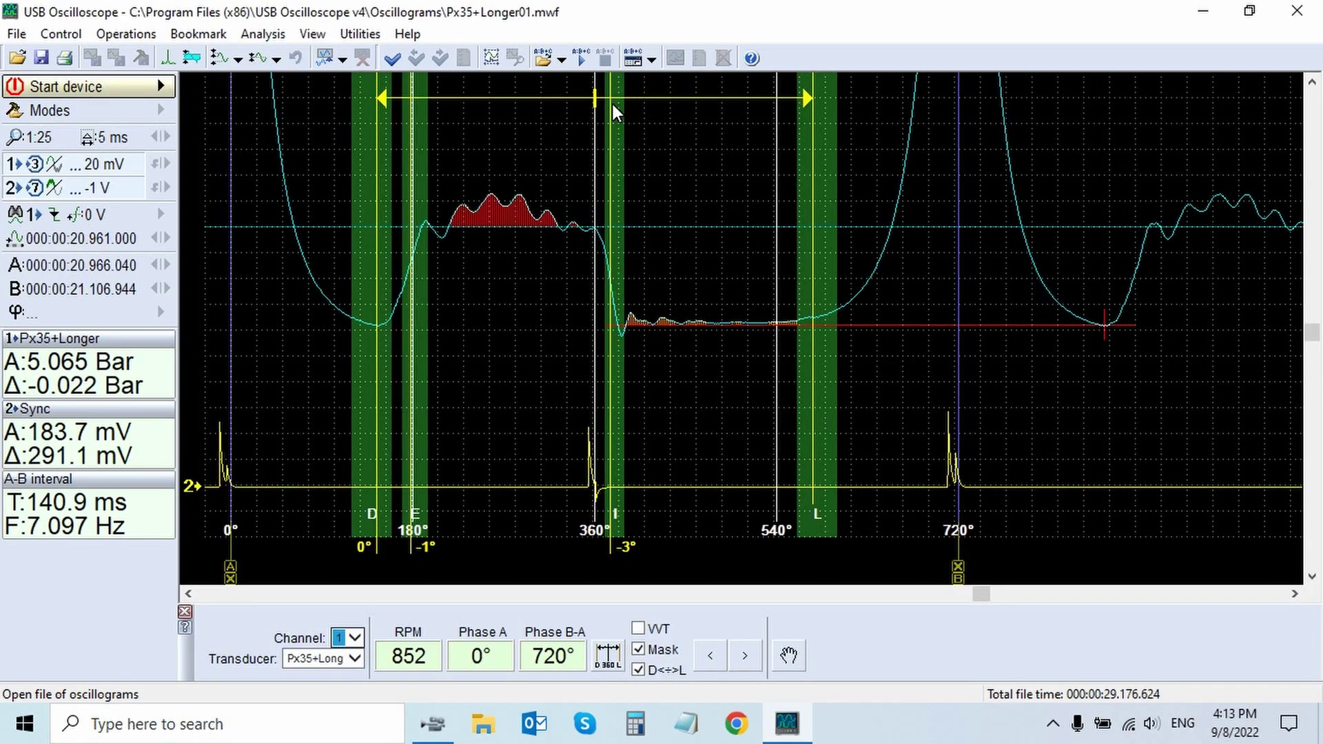
Run the analyser script, open valve timing and drag marker A to animate the engine.
click(588, 67)
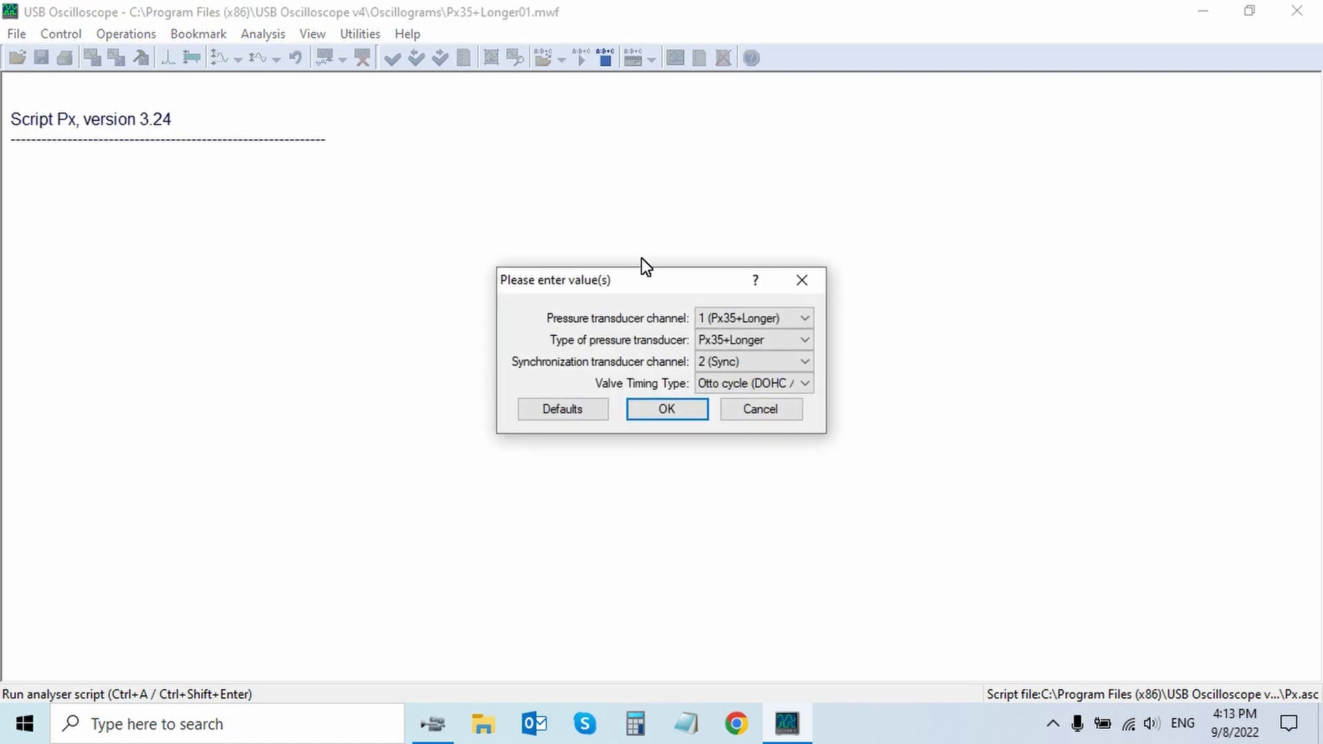
click(668, 408)
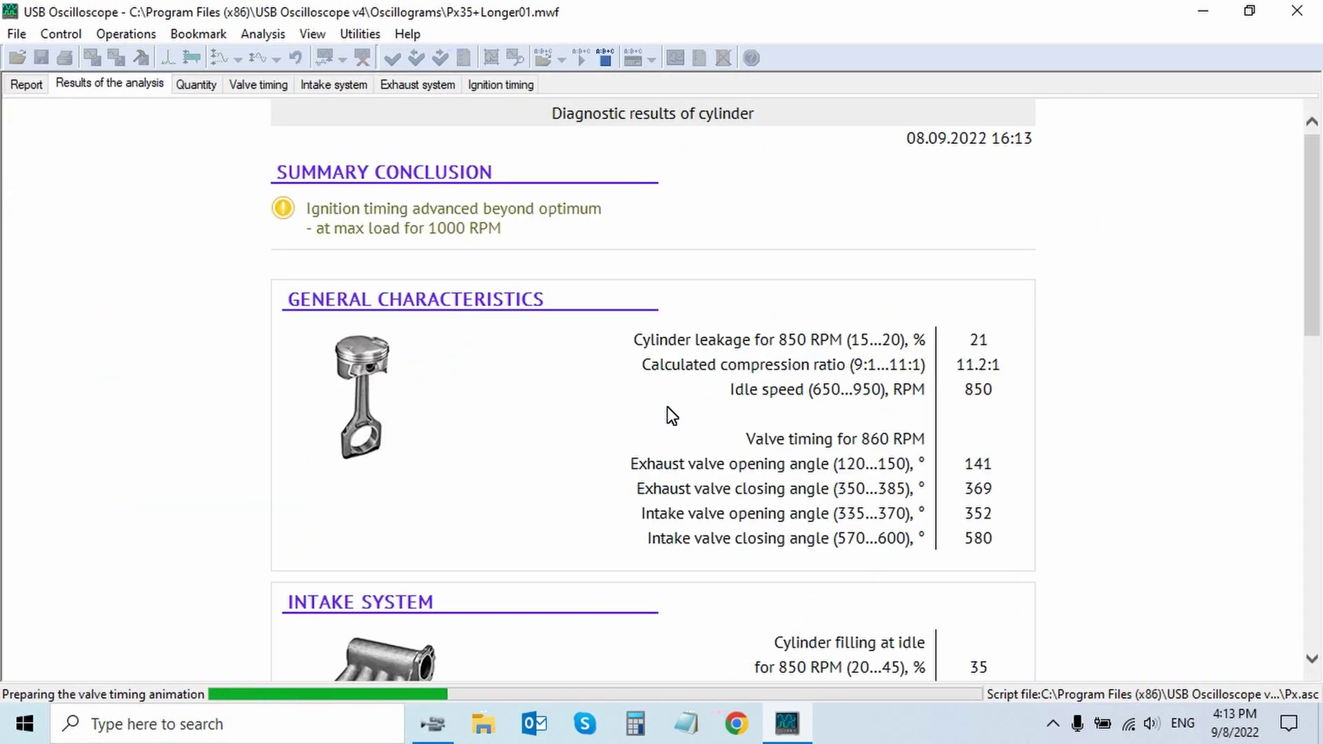
click(266, 84)
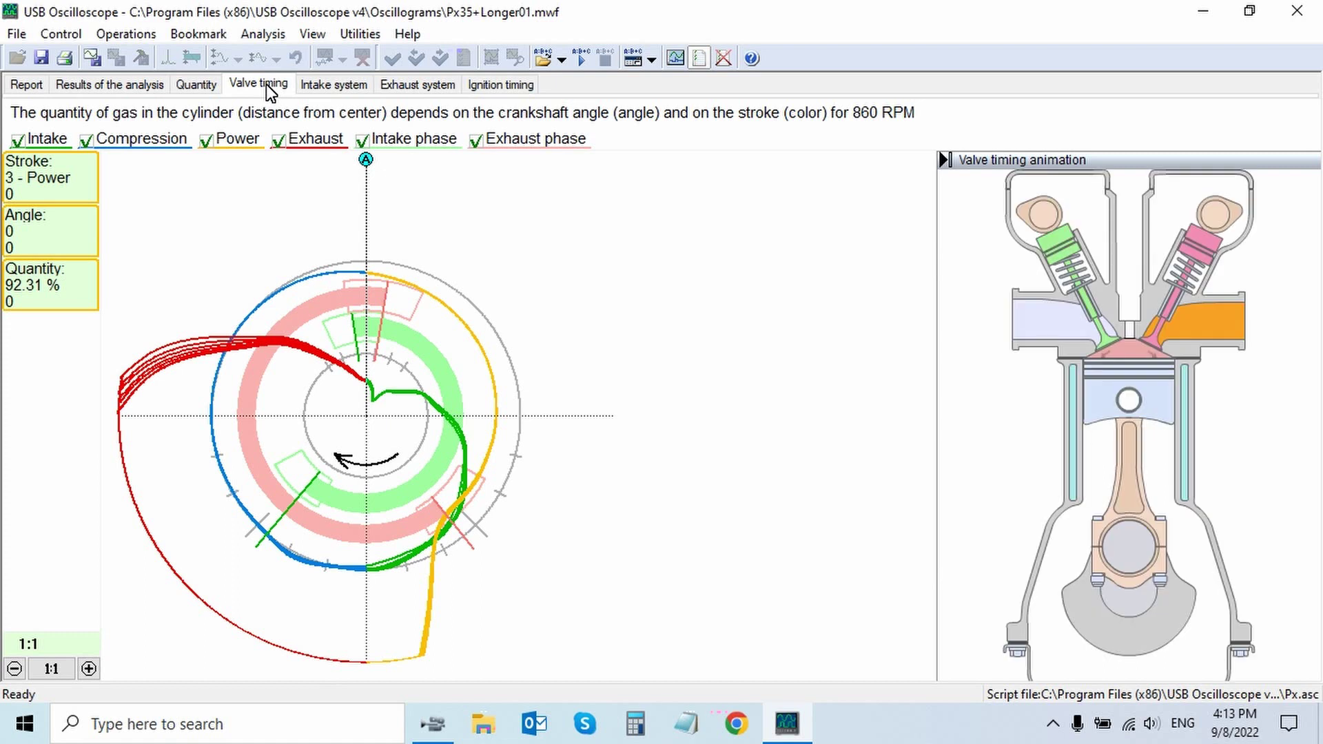
mouse_move(365, 157)
mouse_down()
mouse_move(480, 198)
mouse_move(543, 243)
mouse_move(614, 358)
mouse_move(620, 432)
mouse_move(595, 494)
mouse_move(543, 560)
mouse_move(366, 605)
mouse_move(242, 552)
mouse_move(212, 518)
mouse_move(195, 455)
mouse_move(195, 379)
mouse_move(221, 316)
mouse_move(297, 207)
mouse_move(354, 173)
mouse_move(366, 179)
mouse_up()
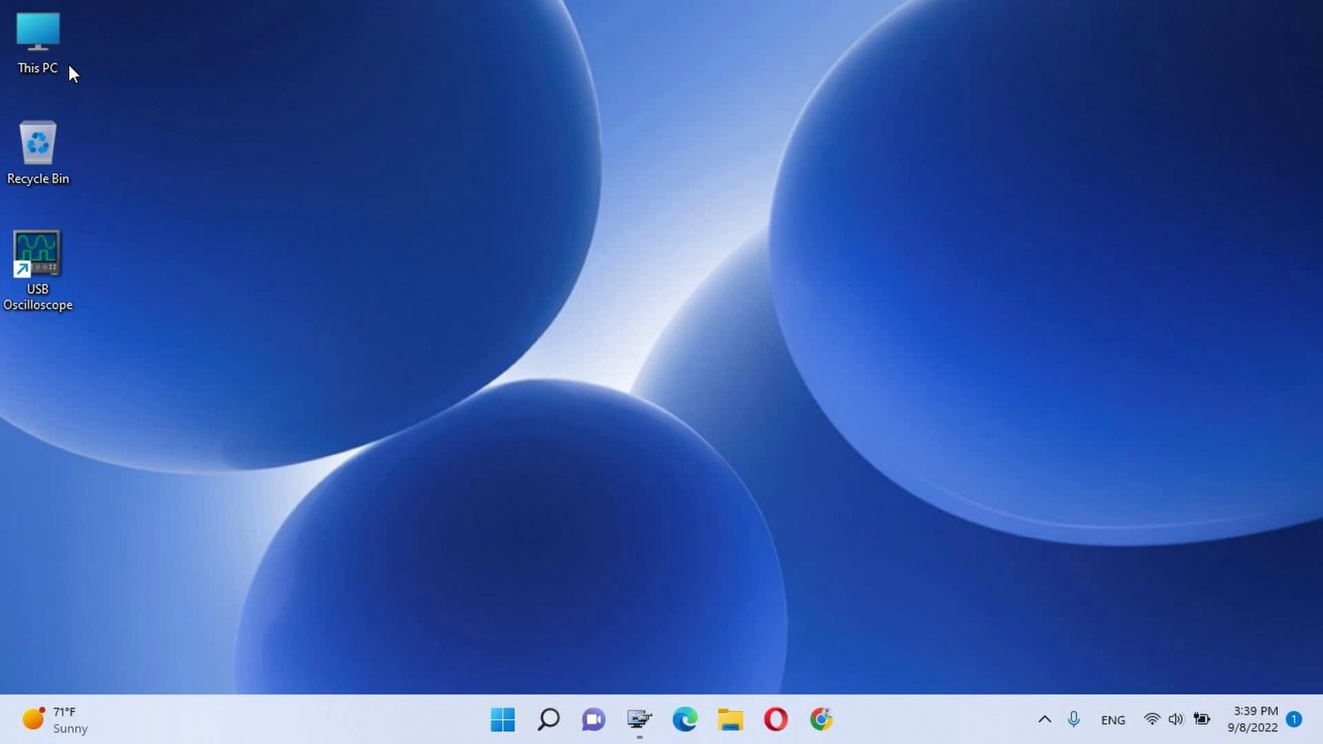
right_click(44, 47)
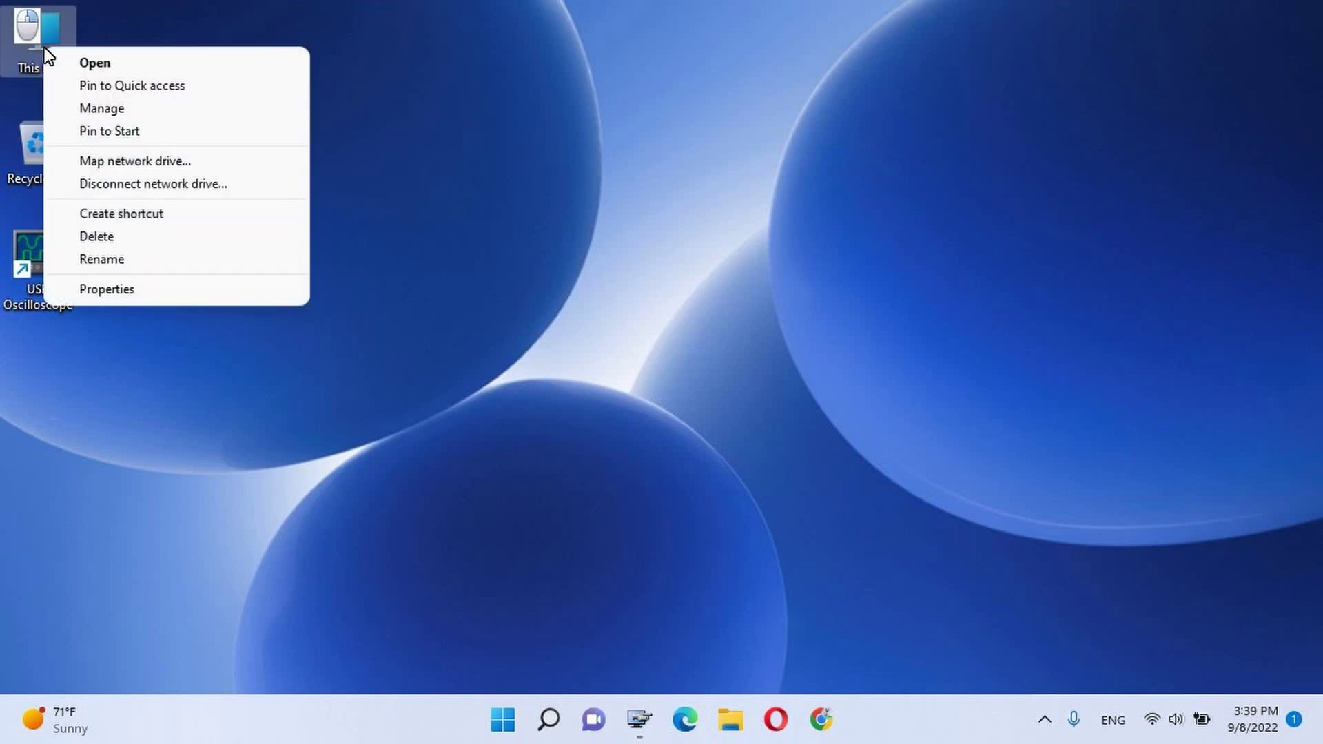
click(178, 288)
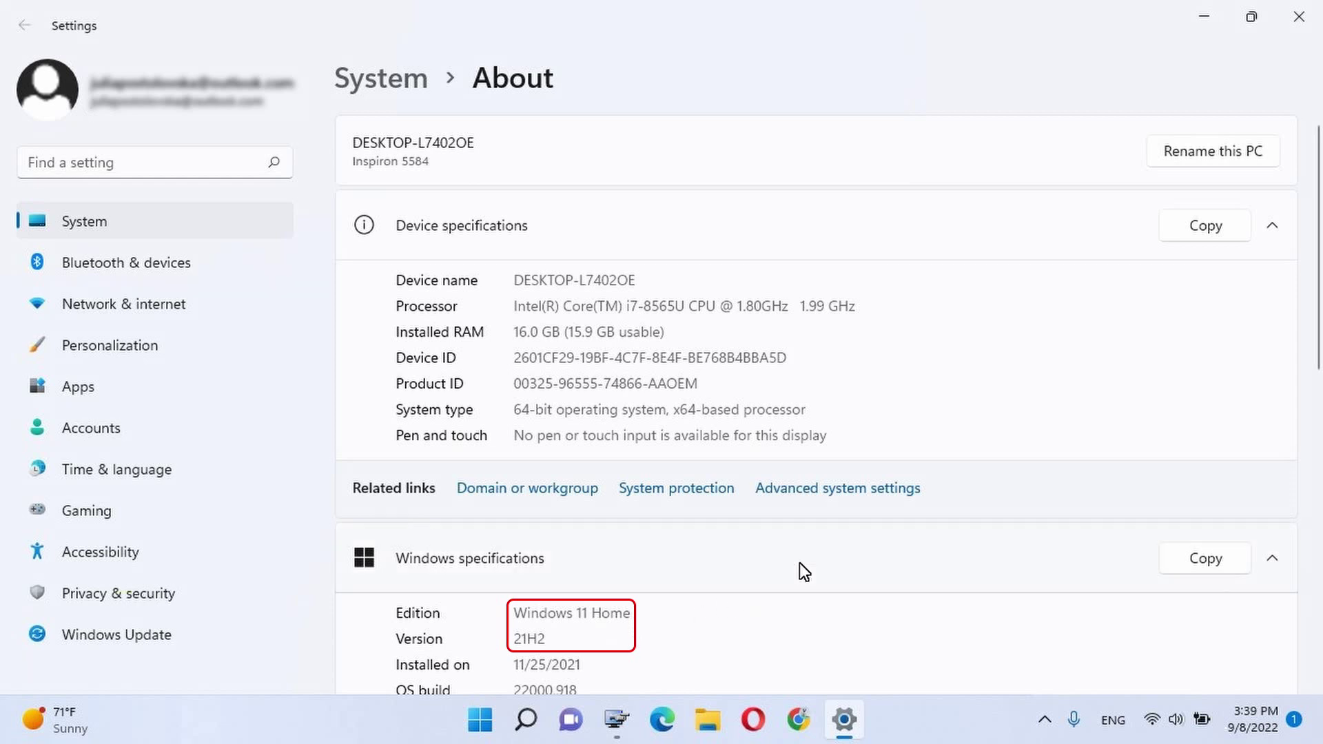
click(1293, 19)
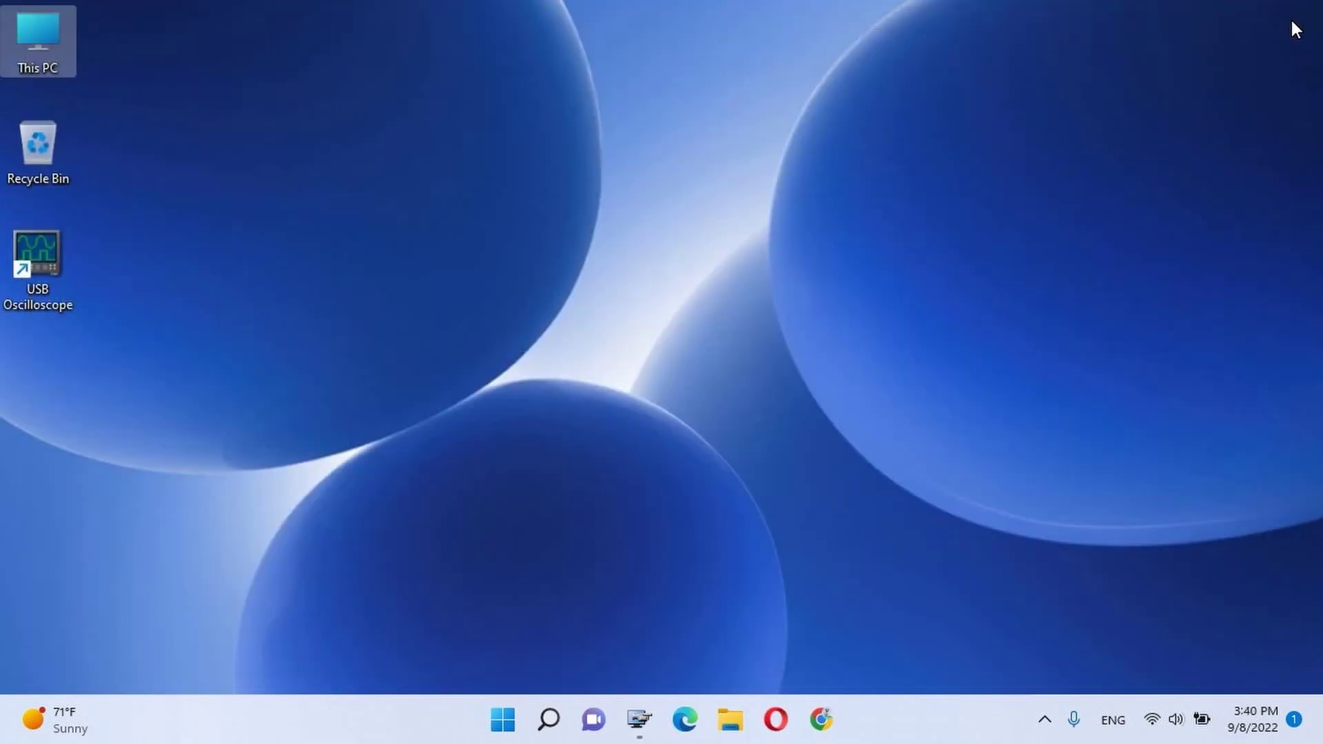
Open Px35+Longer01.mwf in USB Oscilloscope, run the analyser script with defaults and view valve timing.
double_click(63, 251)
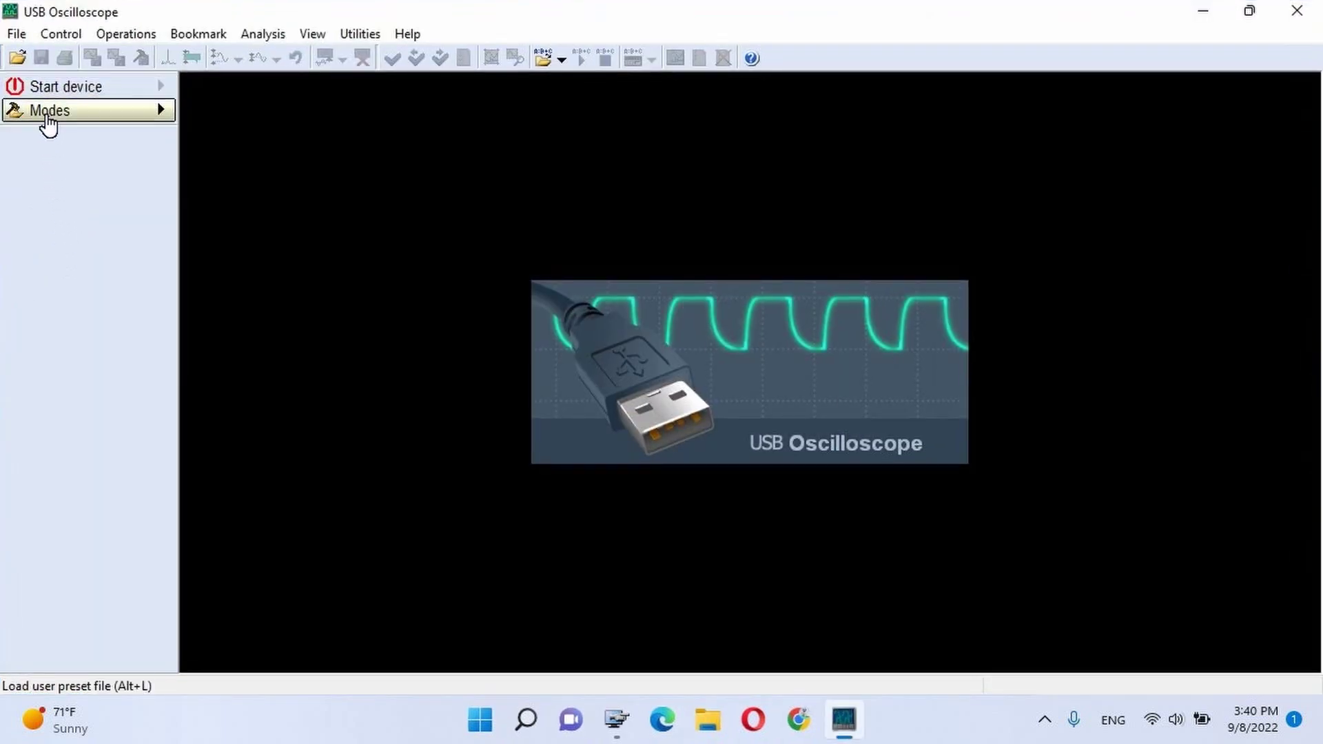
click(25, 55)
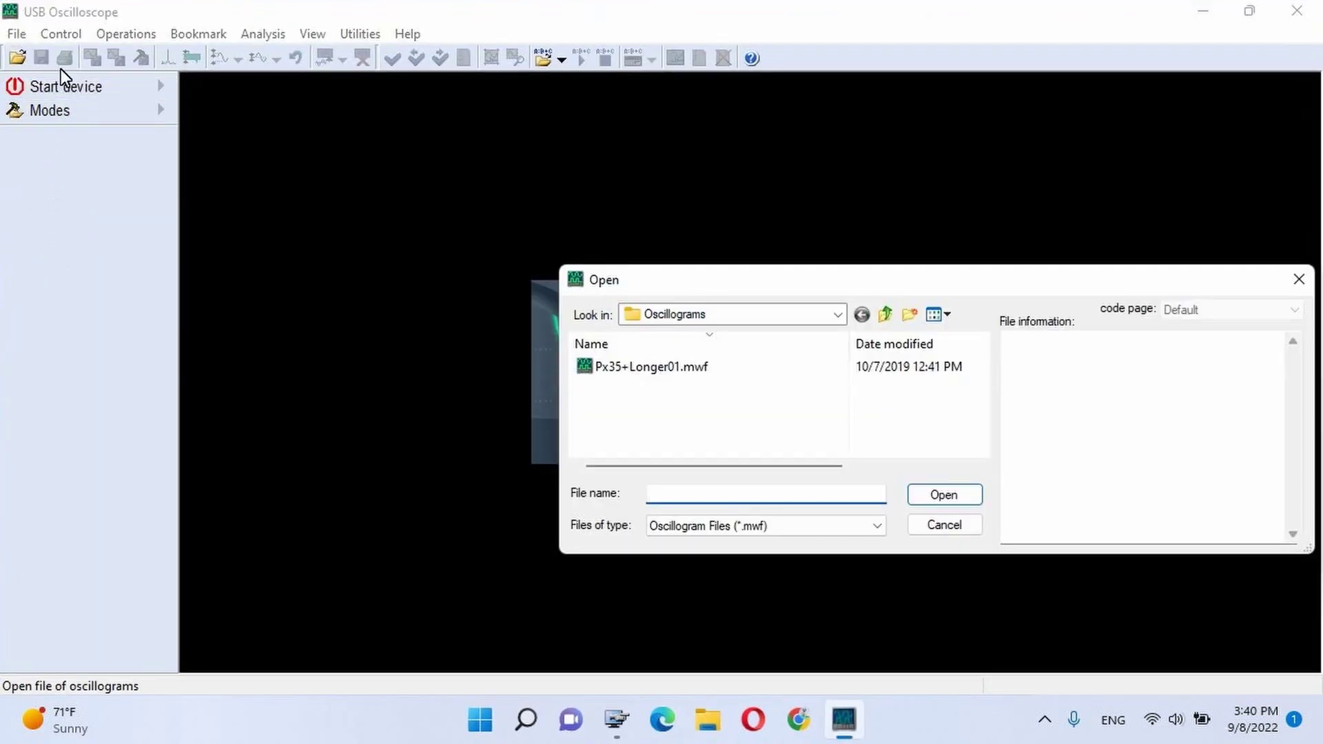
click(652, 366)
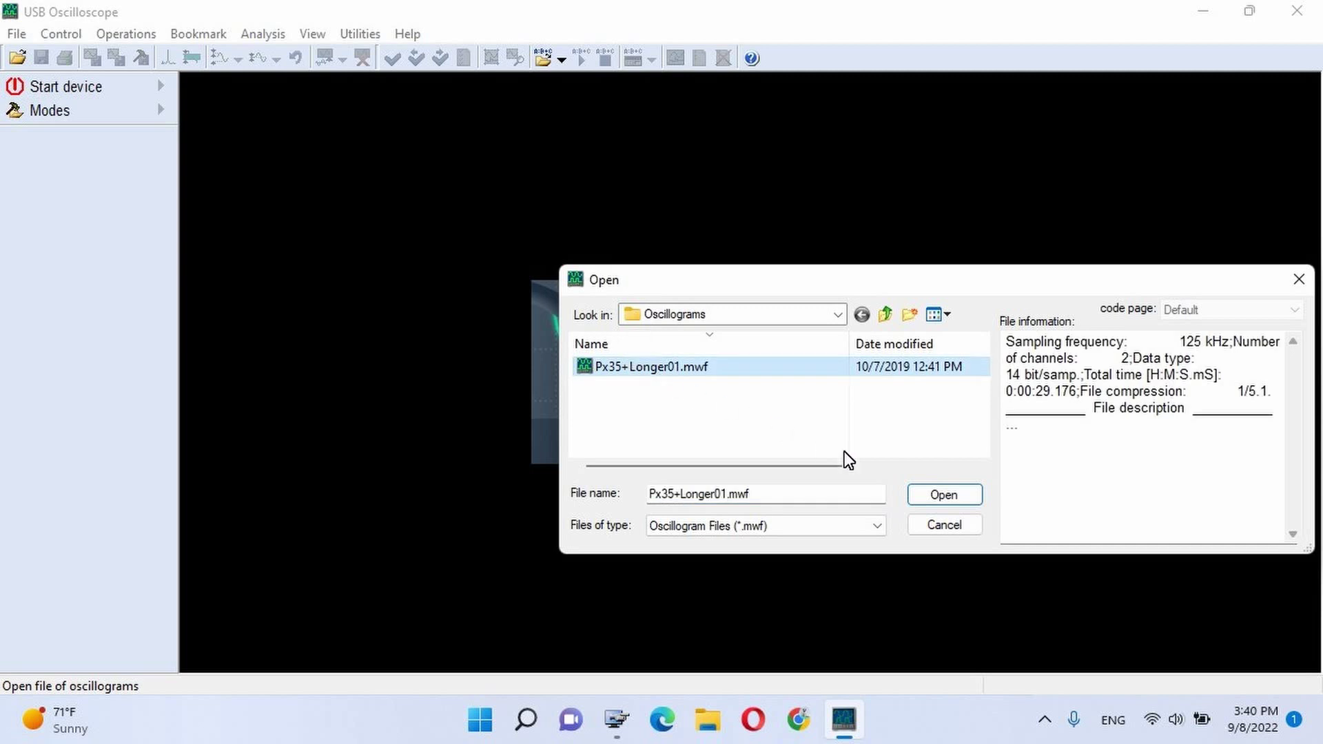
click(944, 496)
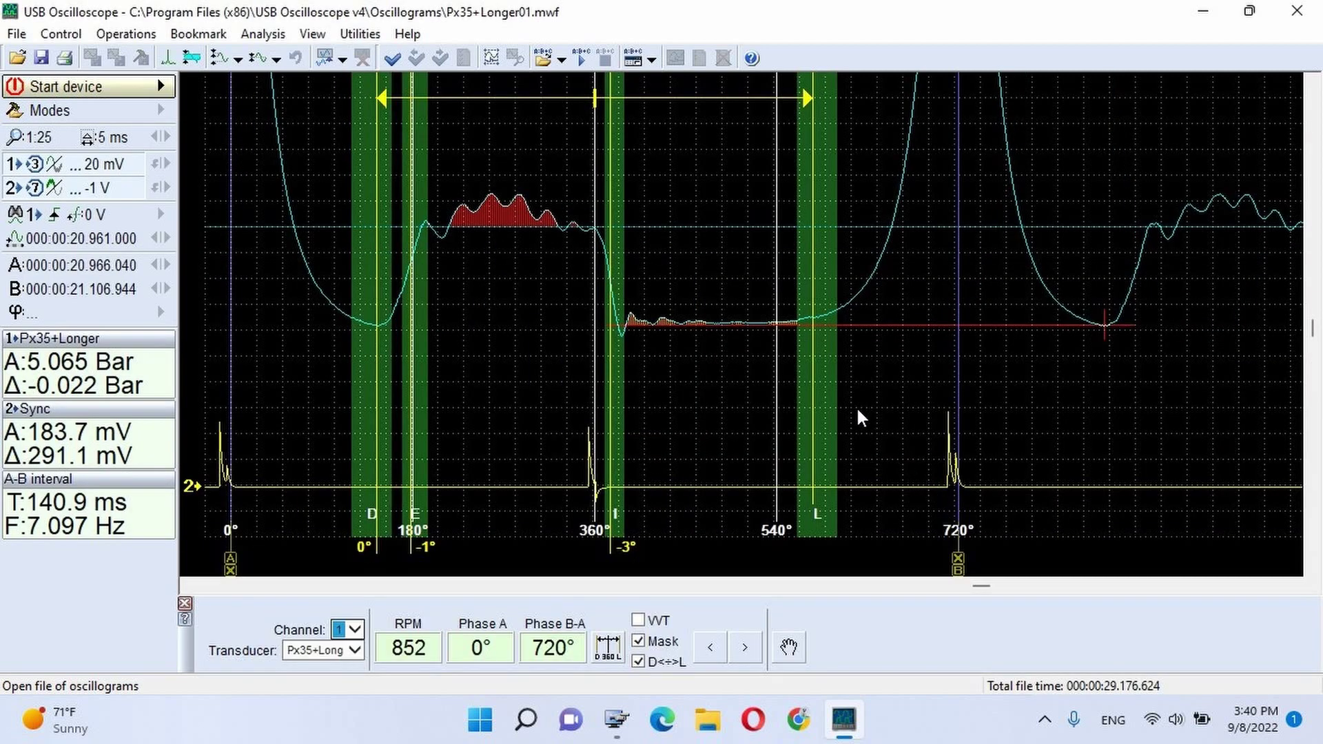
click(582, 60)
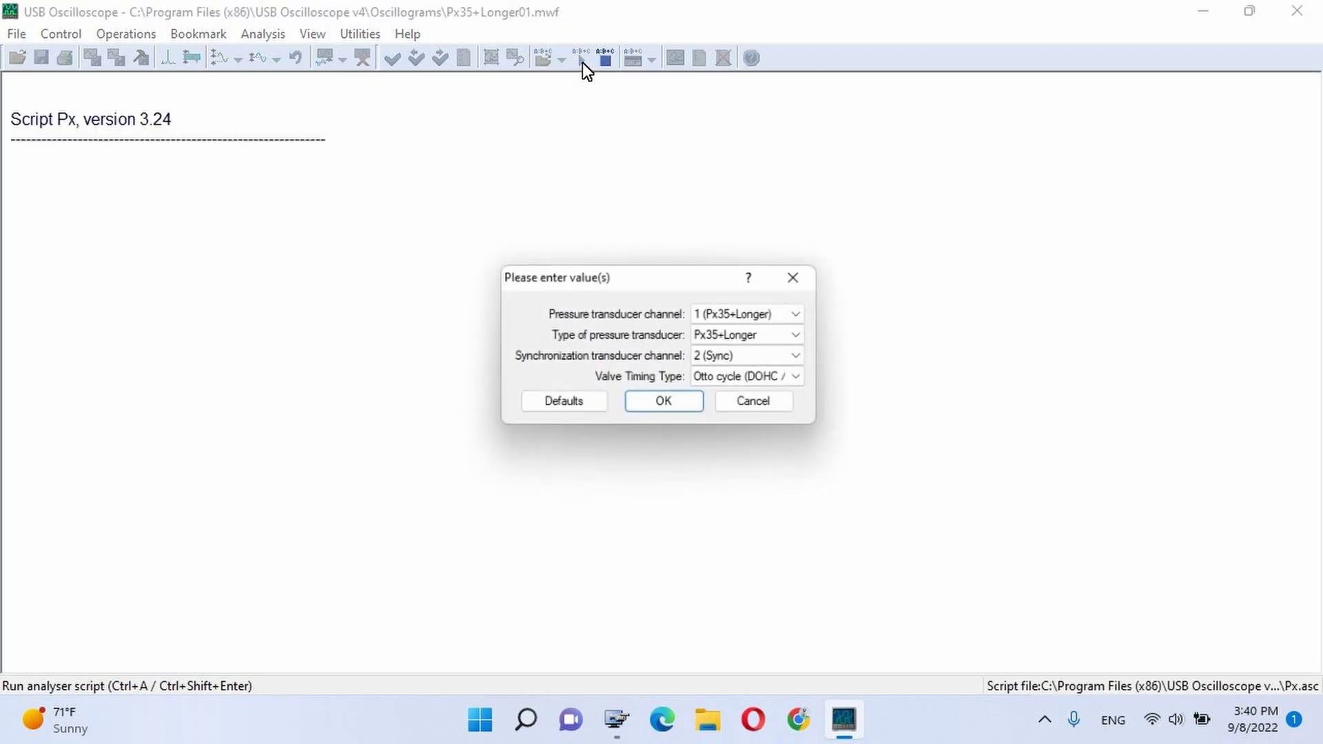
click(667, 405)
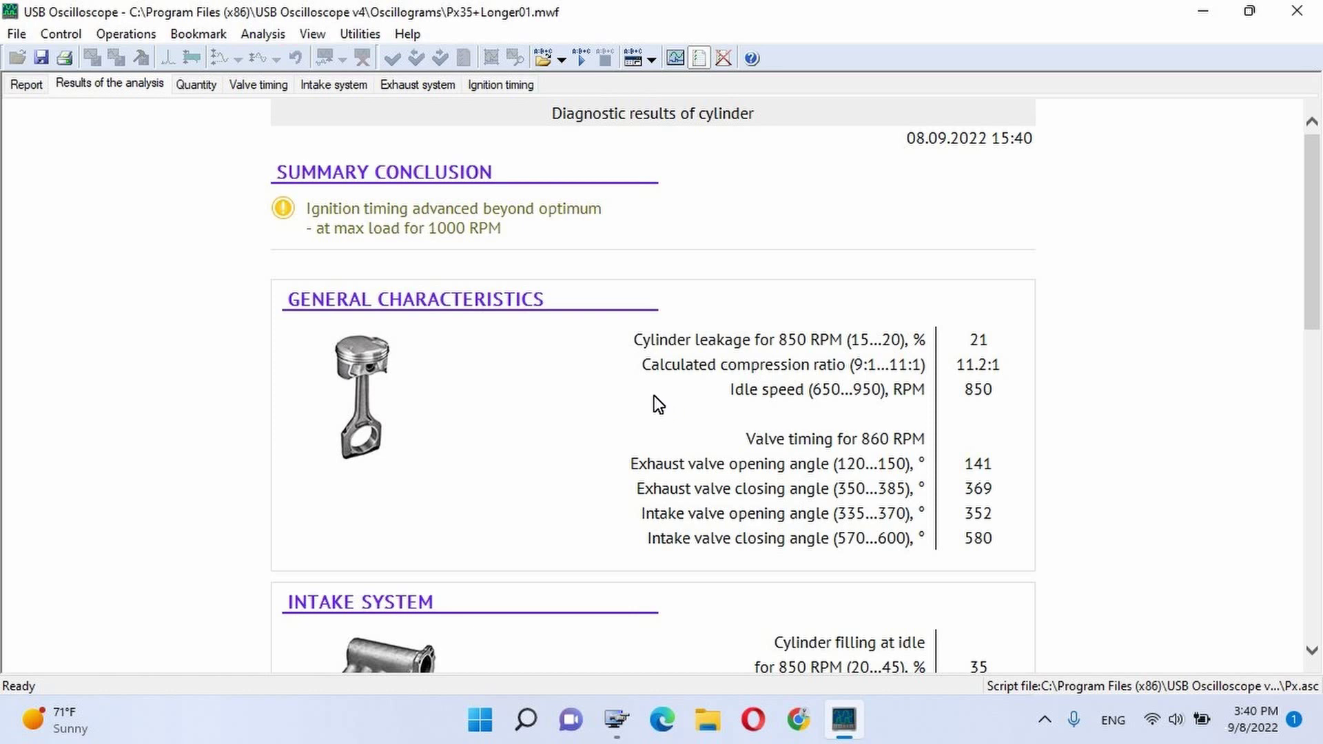
click(254, 88)
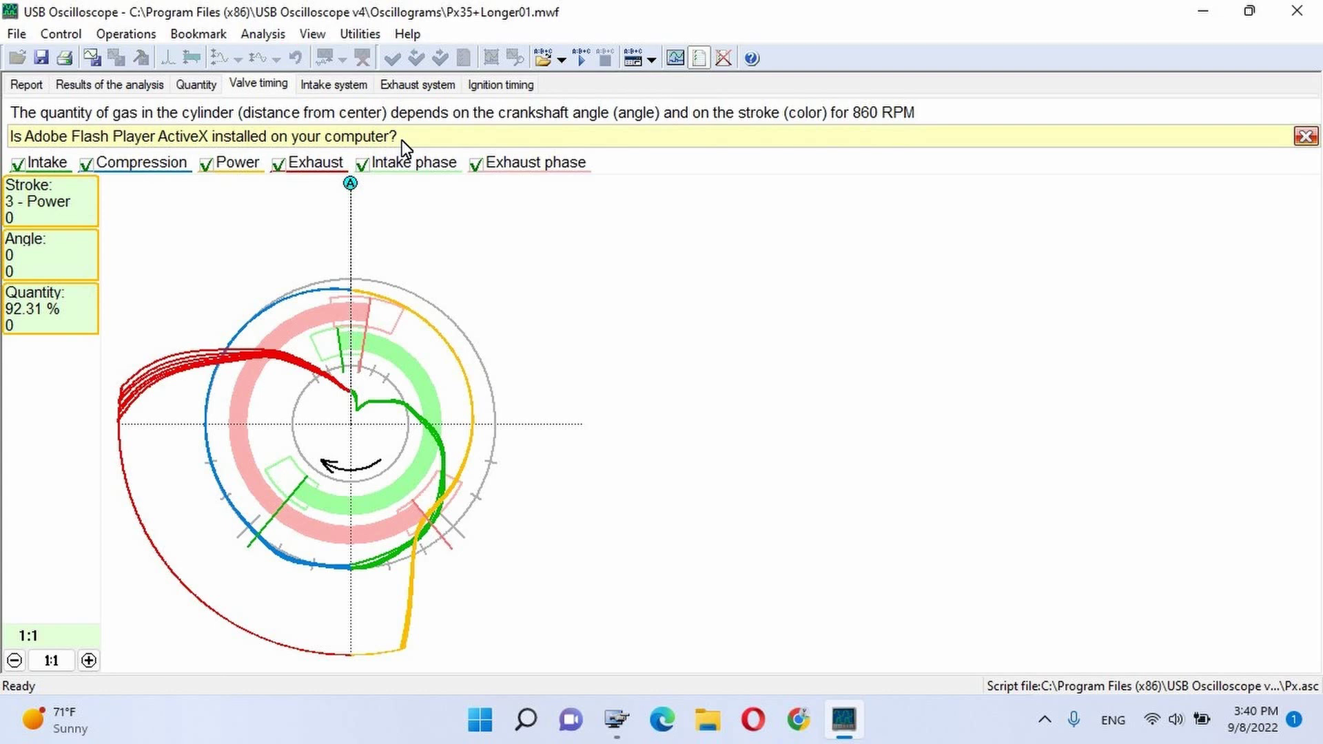
Close the analysis results and USB Oscilloscope, then launch Google Chrome.
click(1283, 18)
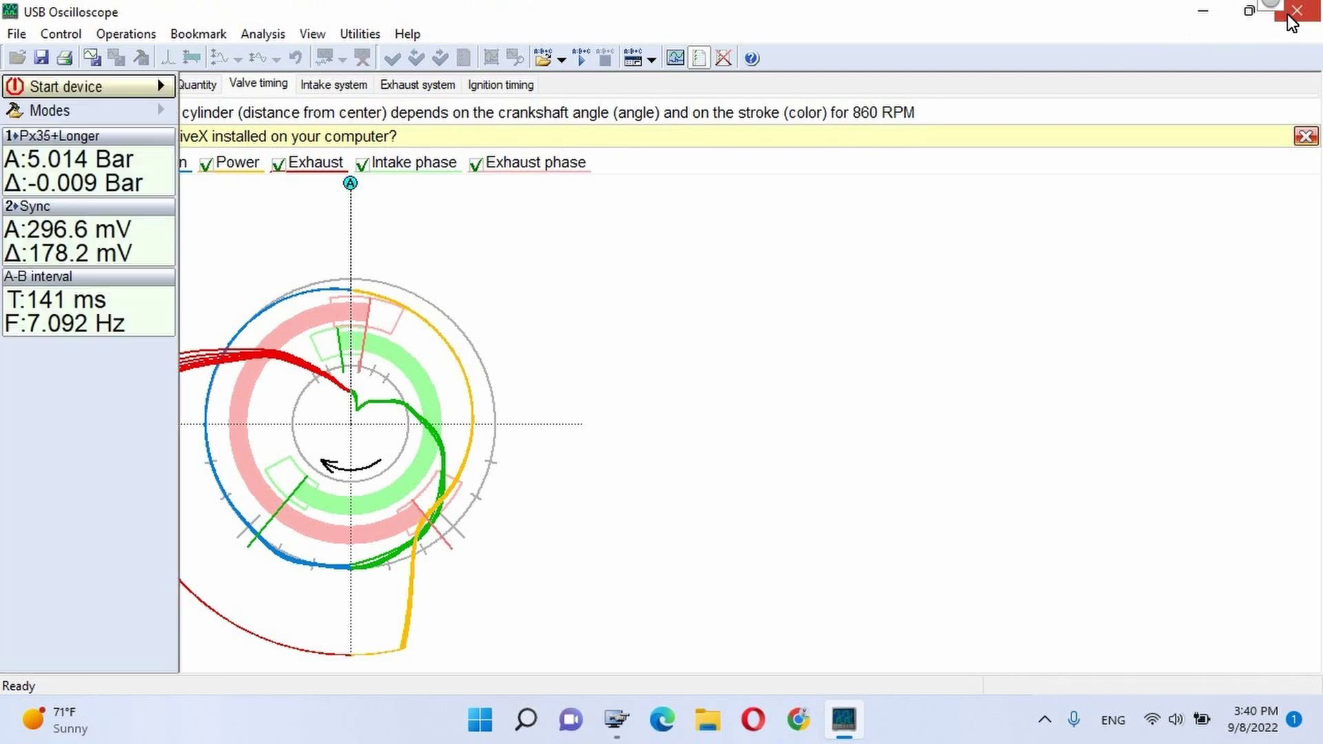
click(1284, 19)
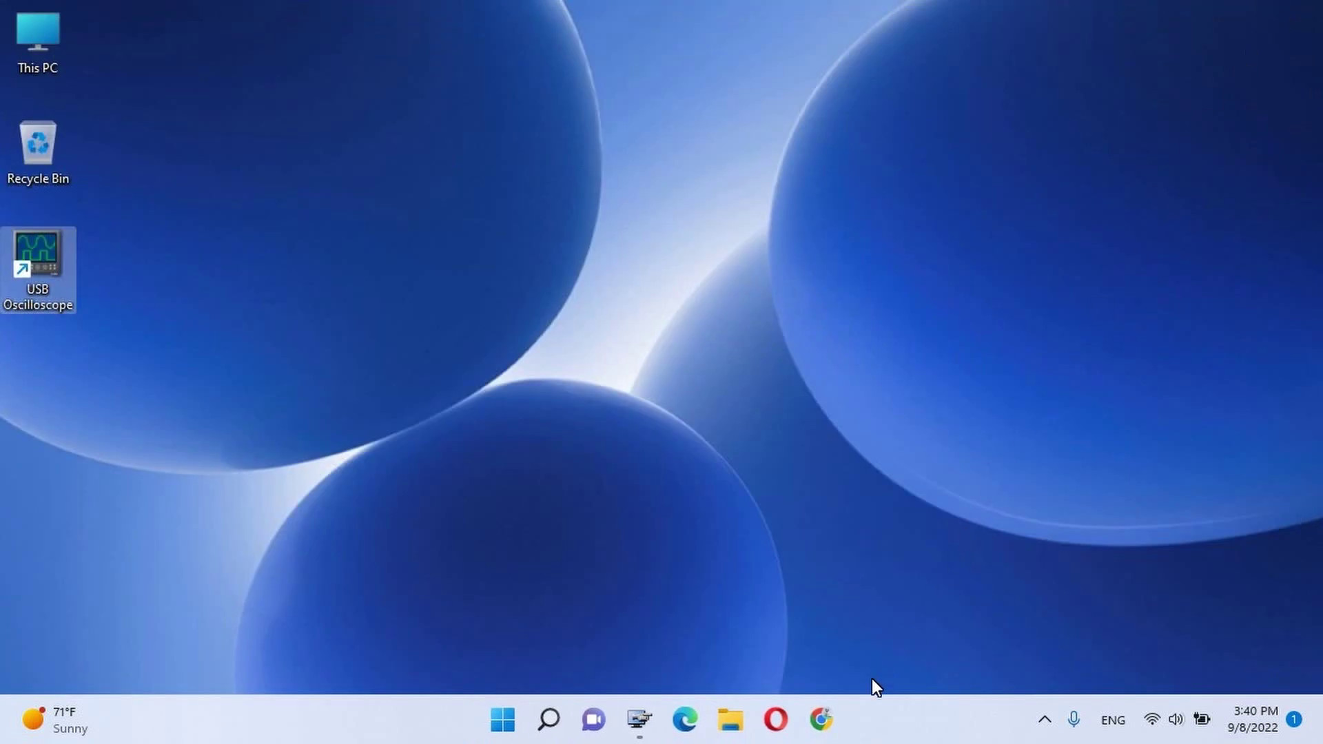
click(836, 731)
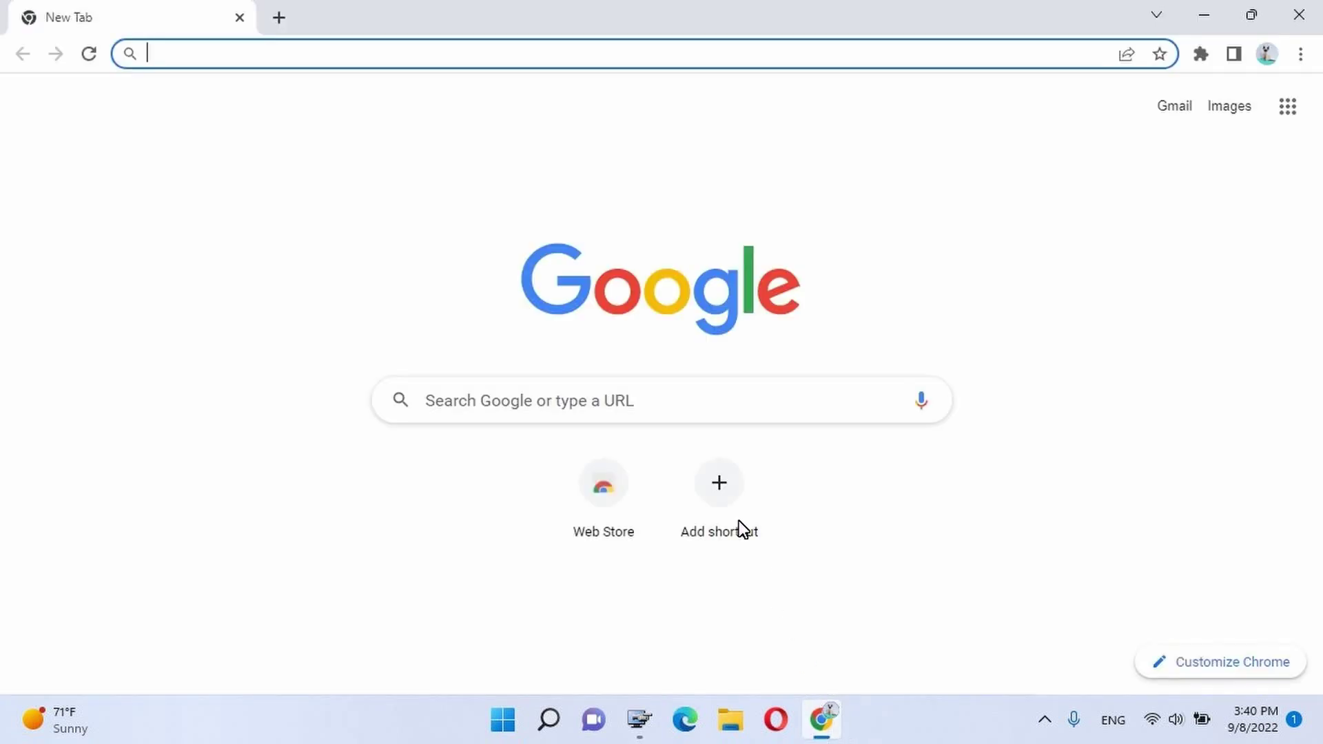
Go to usbautoscope.eu DOWNLOADS and download the Adobe Flash Player ActiveX 11.3 installer.
click(487, 55)
text(usbaut)
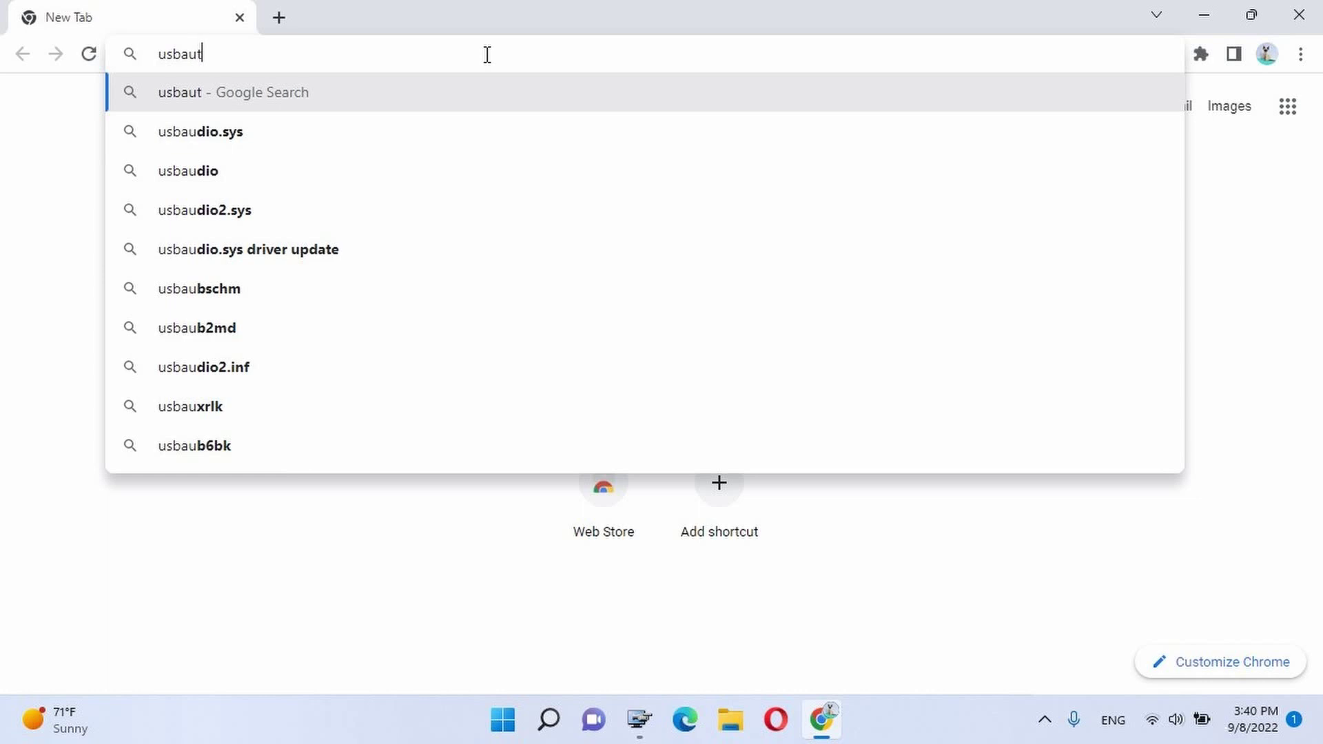
text(oscope.eu)
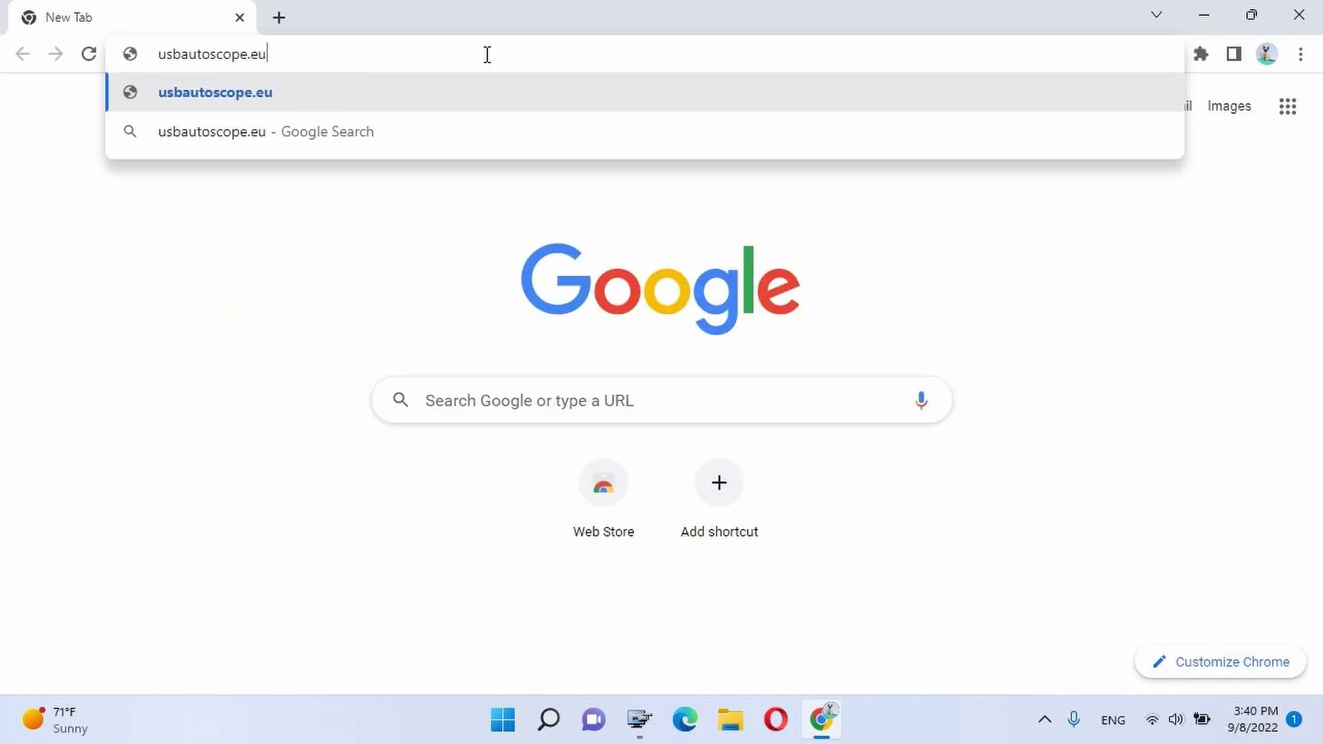
key(Return)
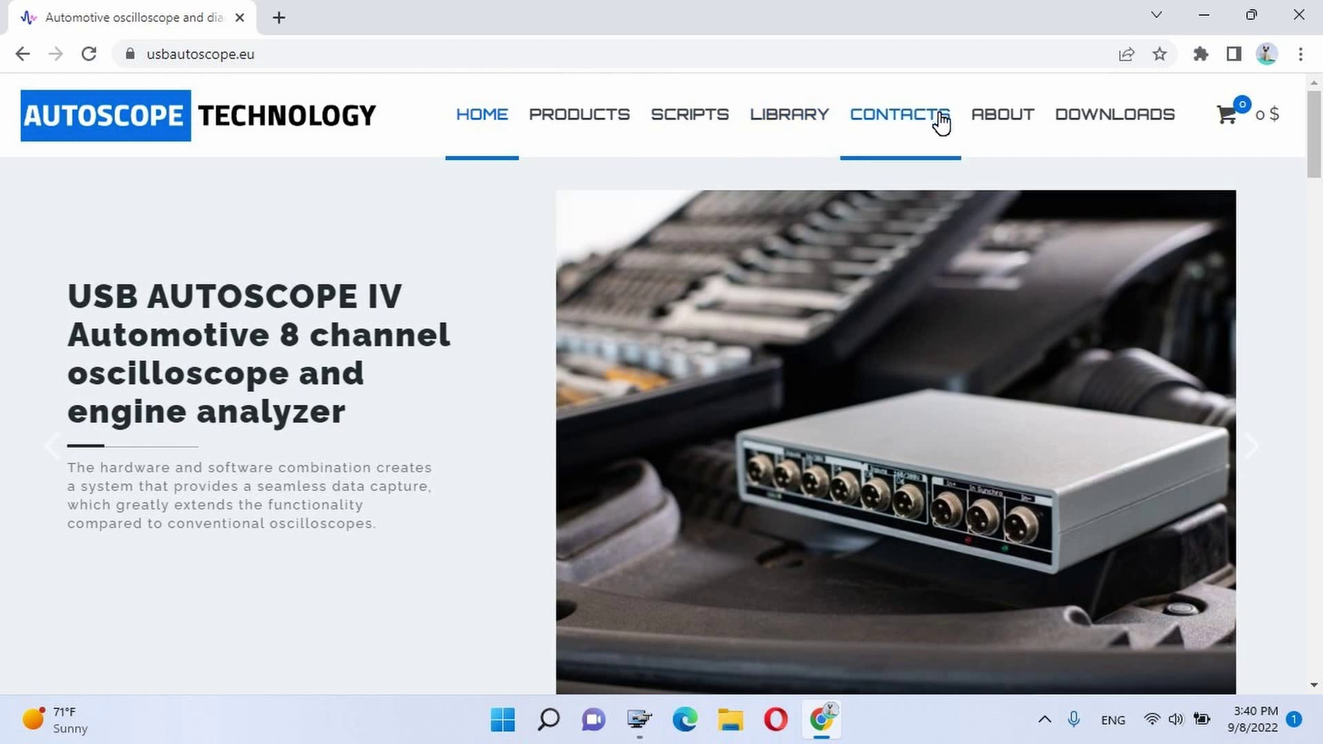
click(1079, 133)
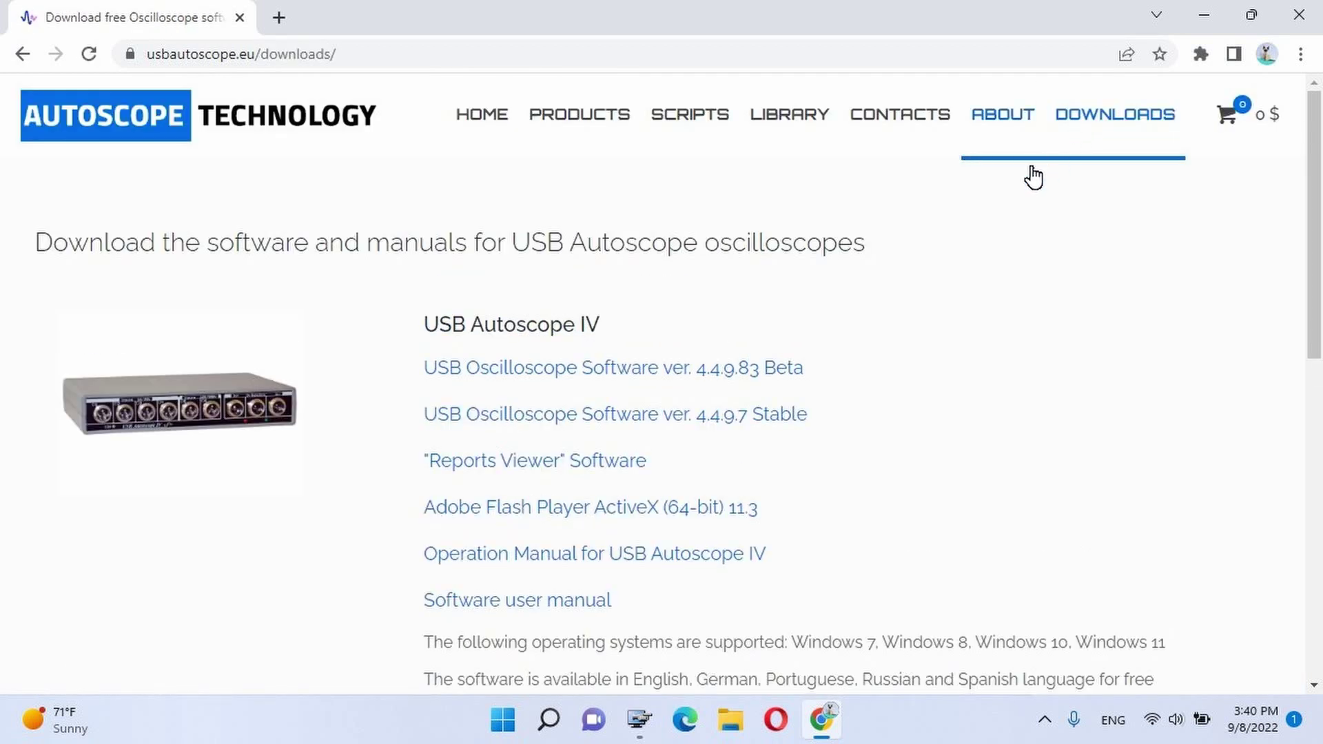
click(640, 519)
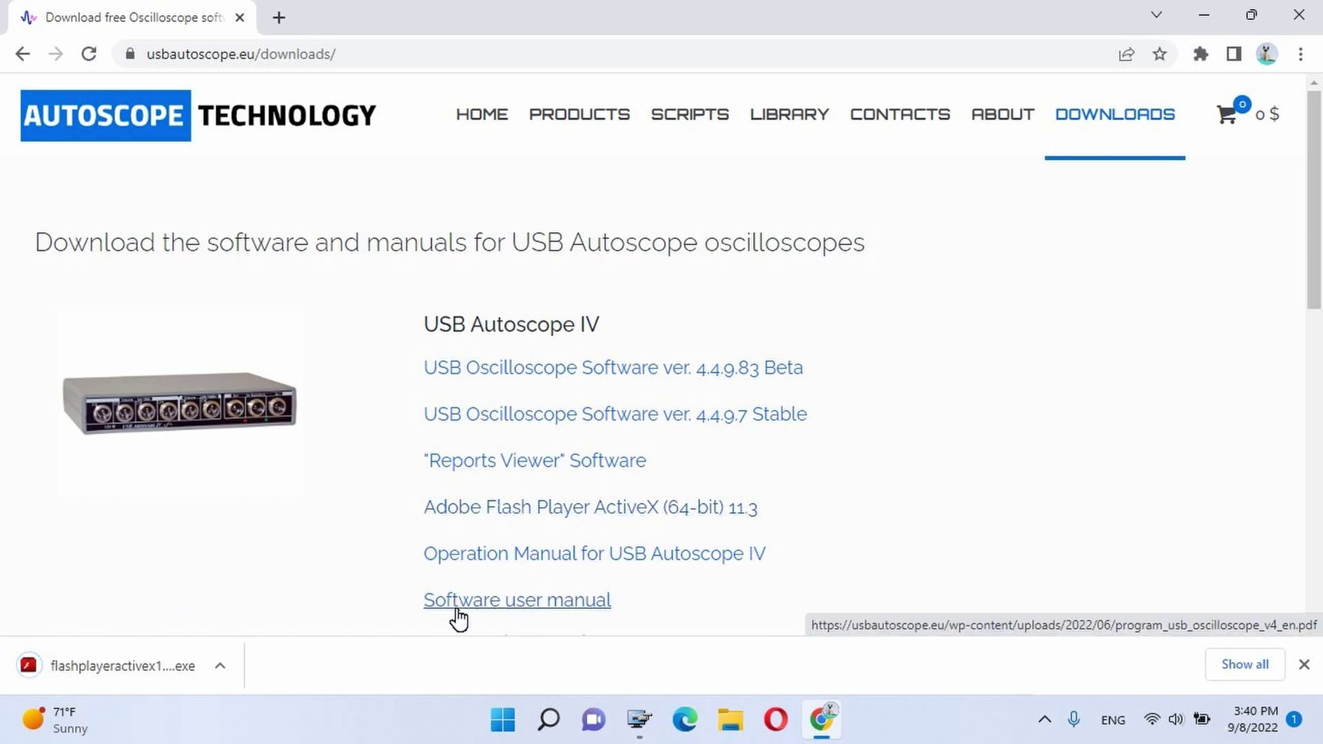
click(217, 666)
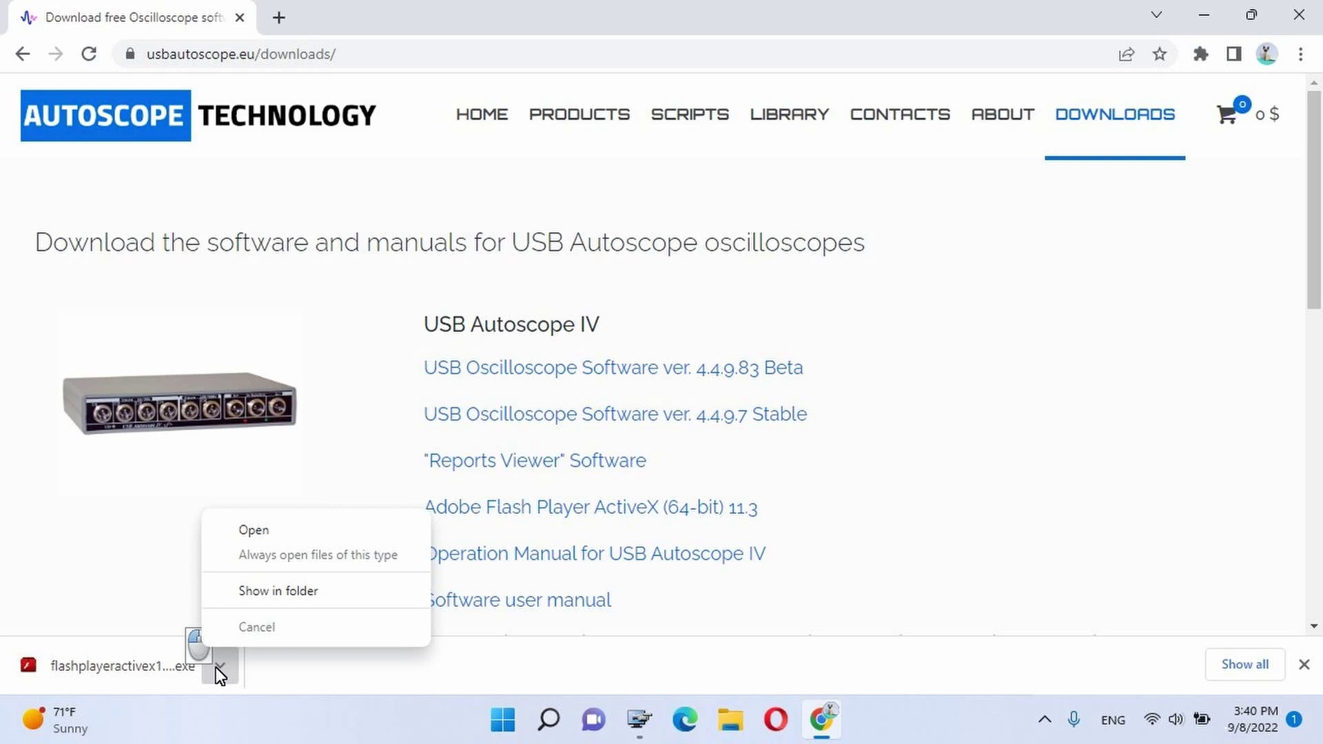
Show the installer in Downloads, try running it, dismiss the block warning, and open Start.
click(284, 592)
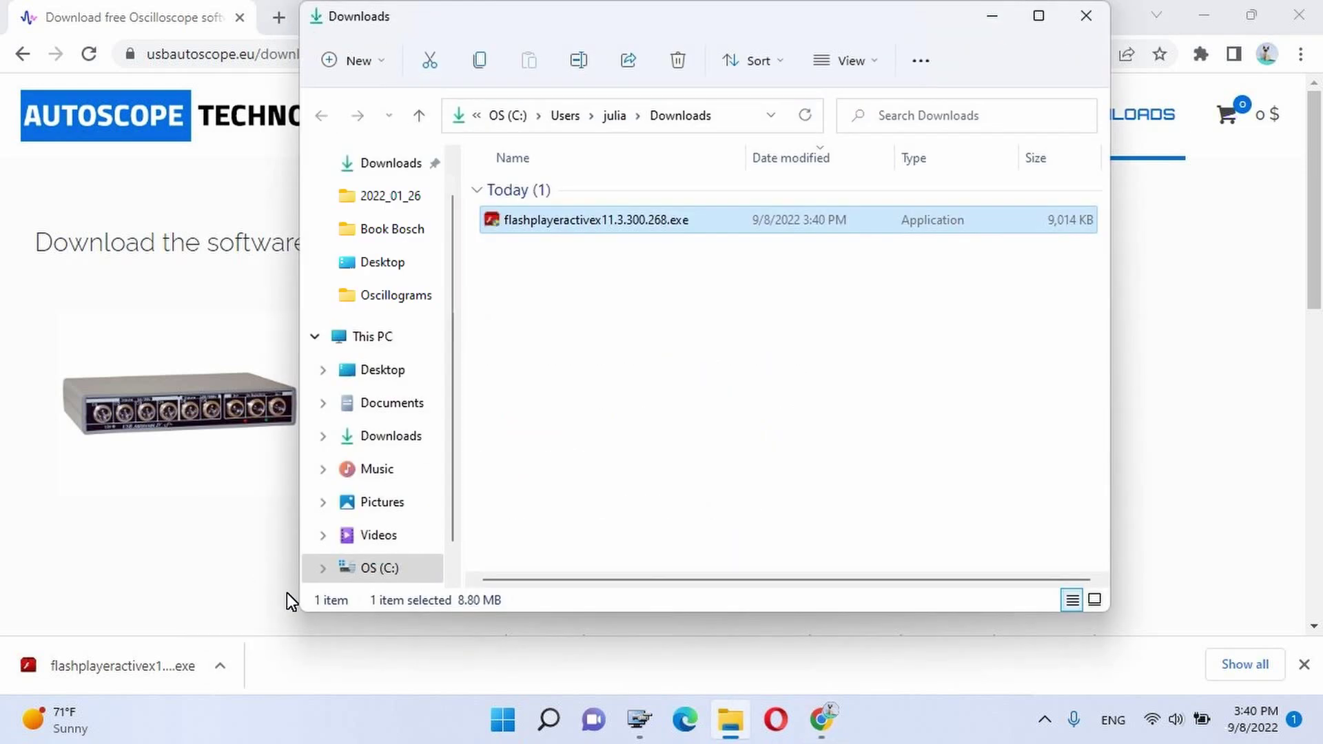
double_click(614, 230)
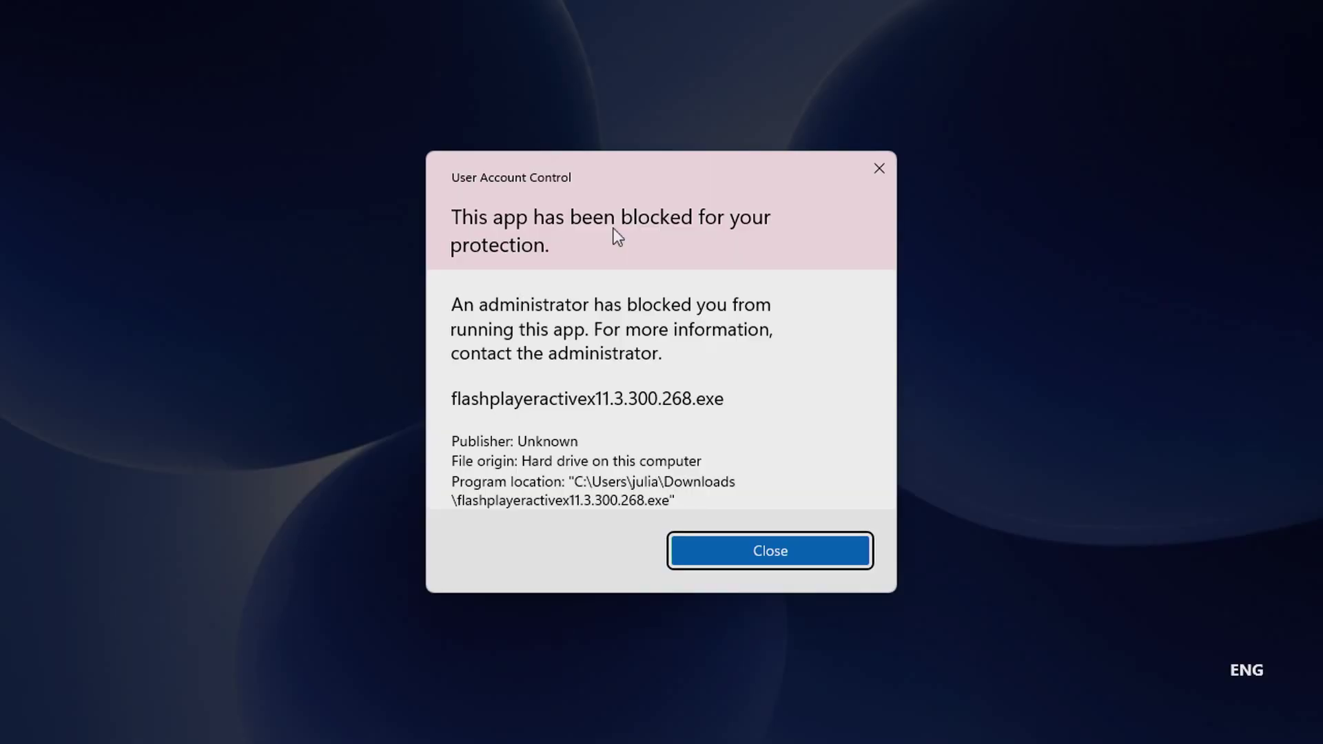
click(765, 550)
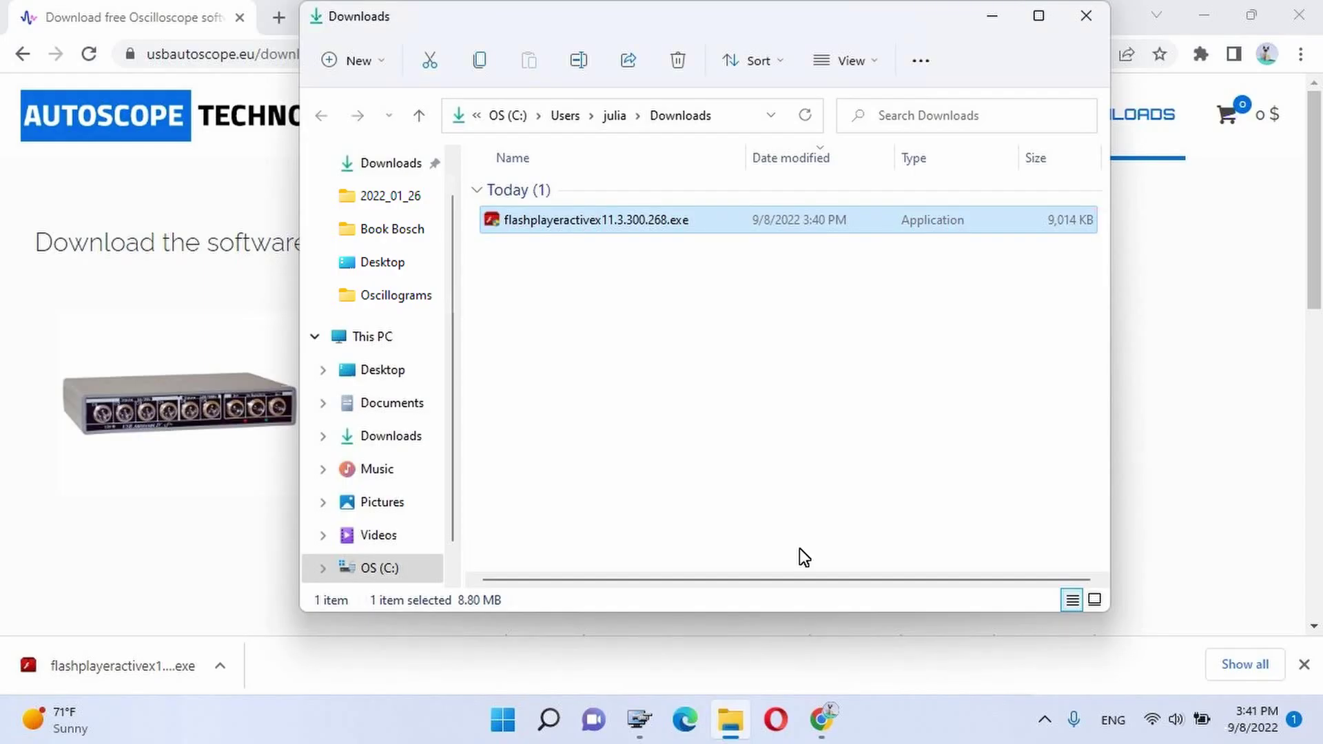
click(1204, 14)
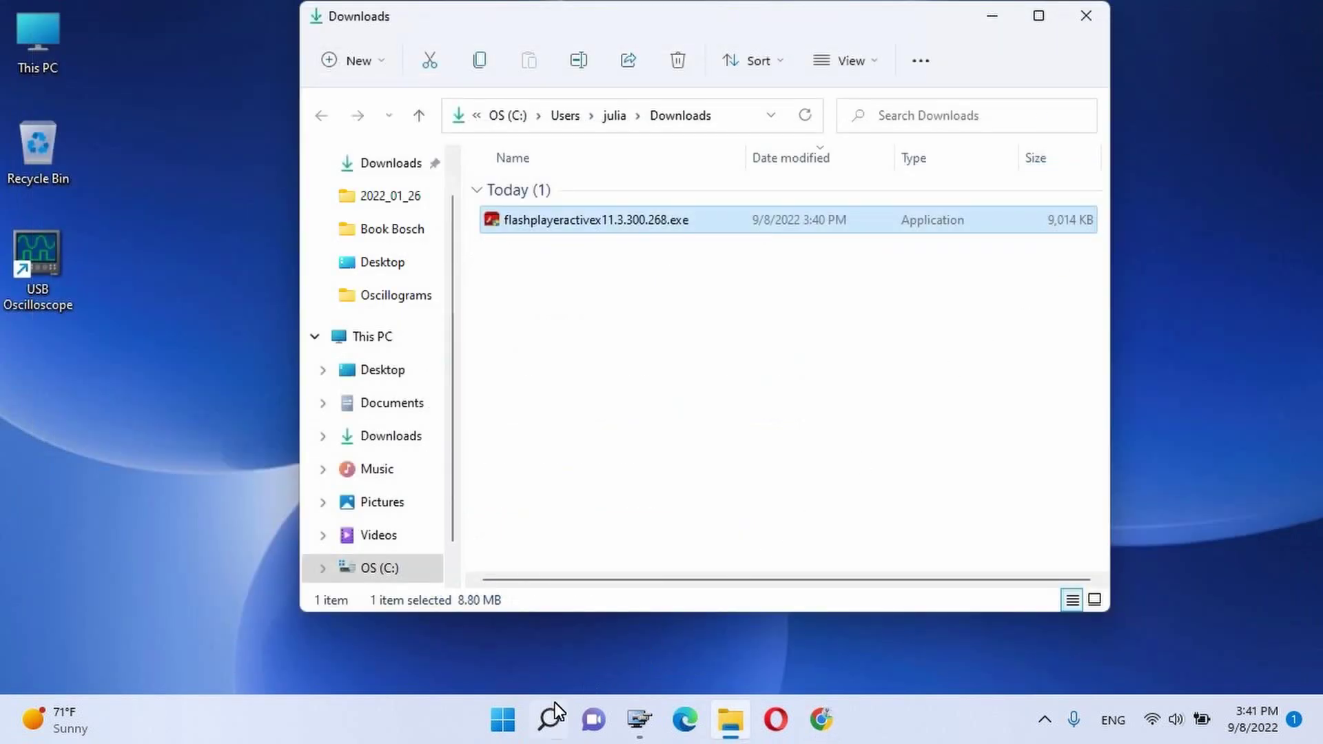
click(503, 720)
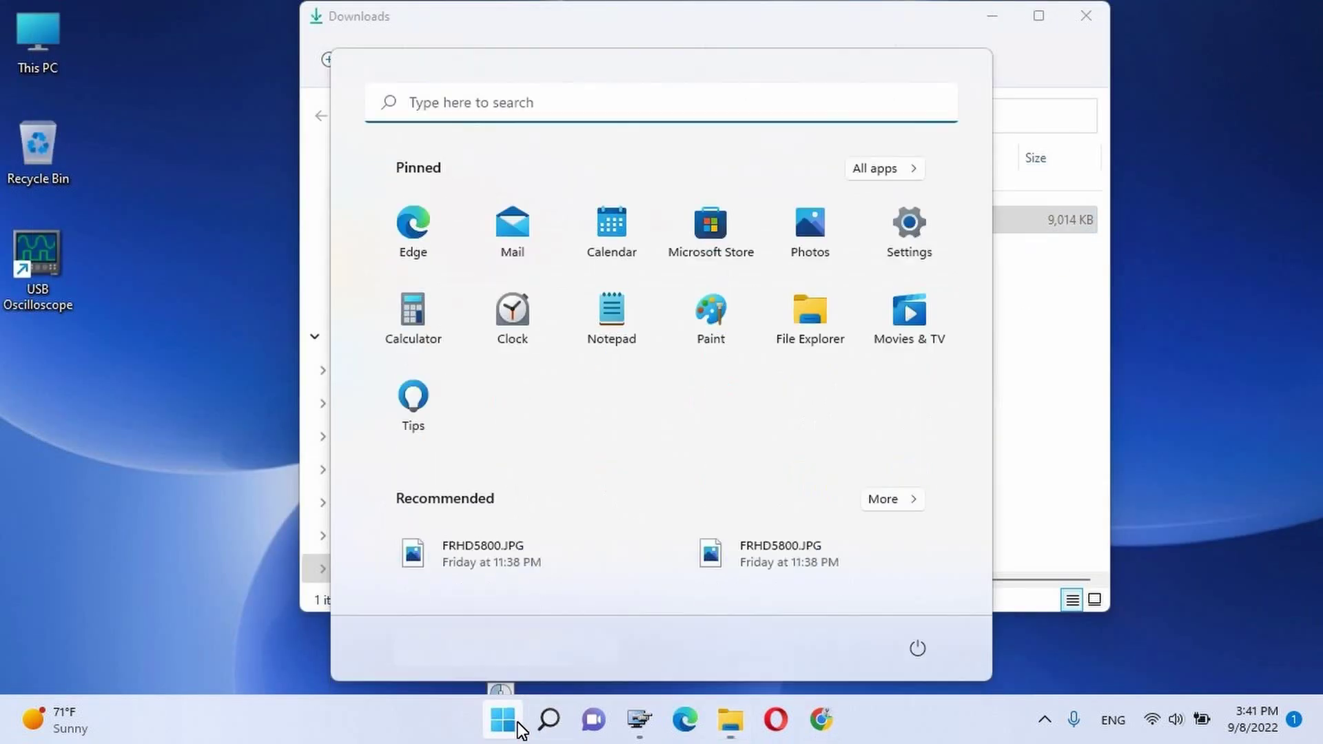
Search 'cmd' and run Command Prompt as administrator, approving the UAC prompt.
click(577, 107)
text(c)
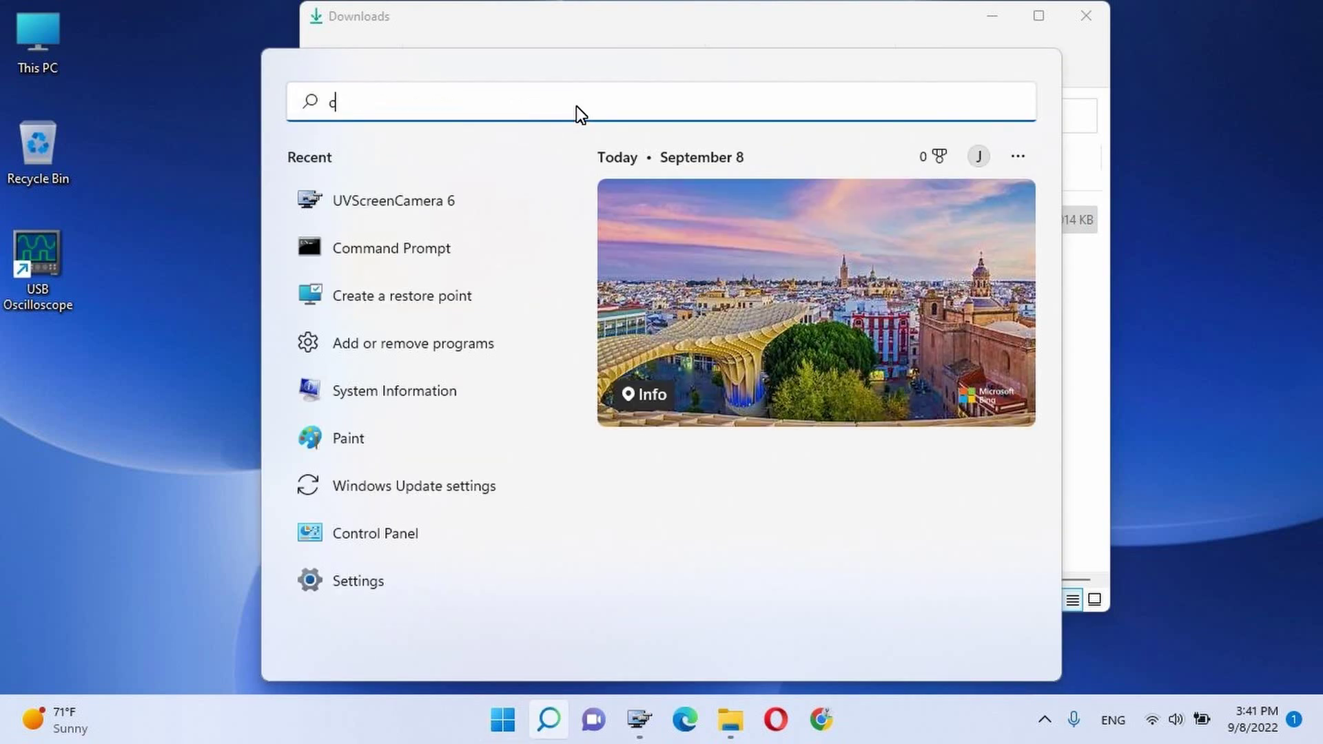
text(md)
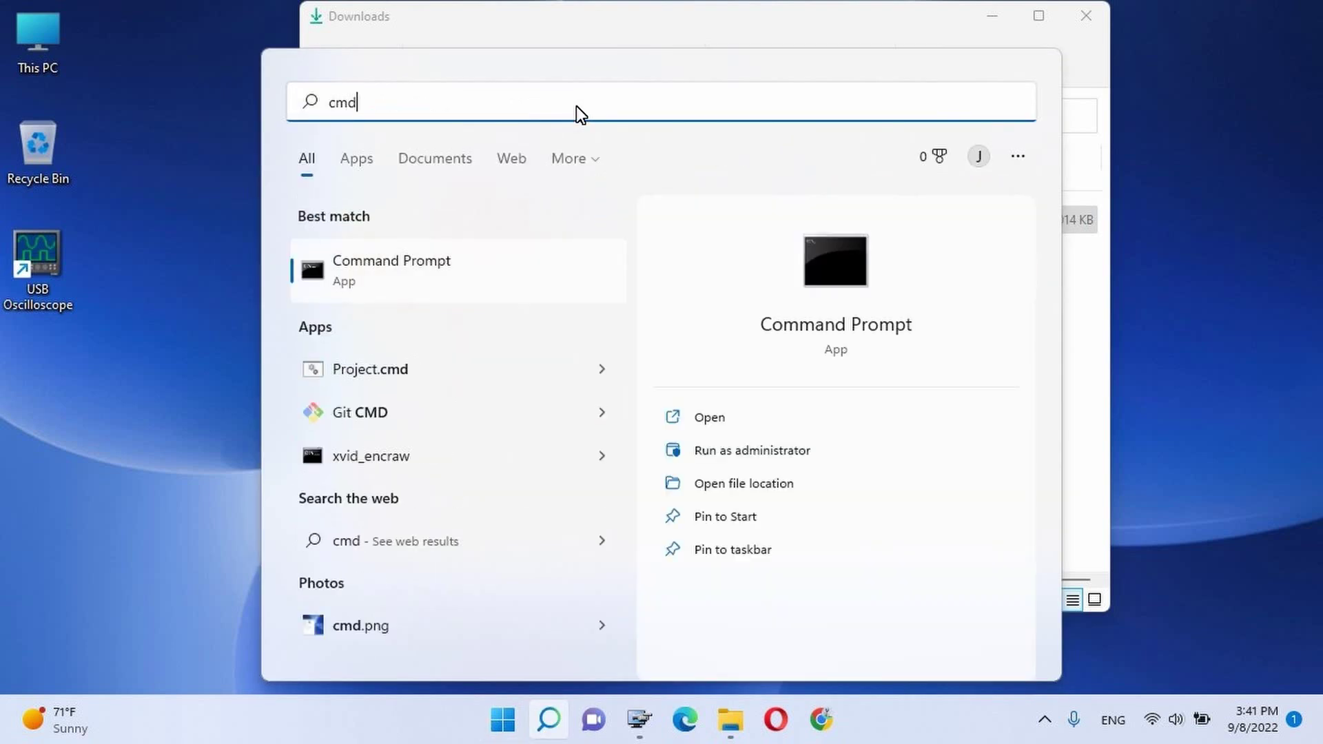
right_click(456, 279)
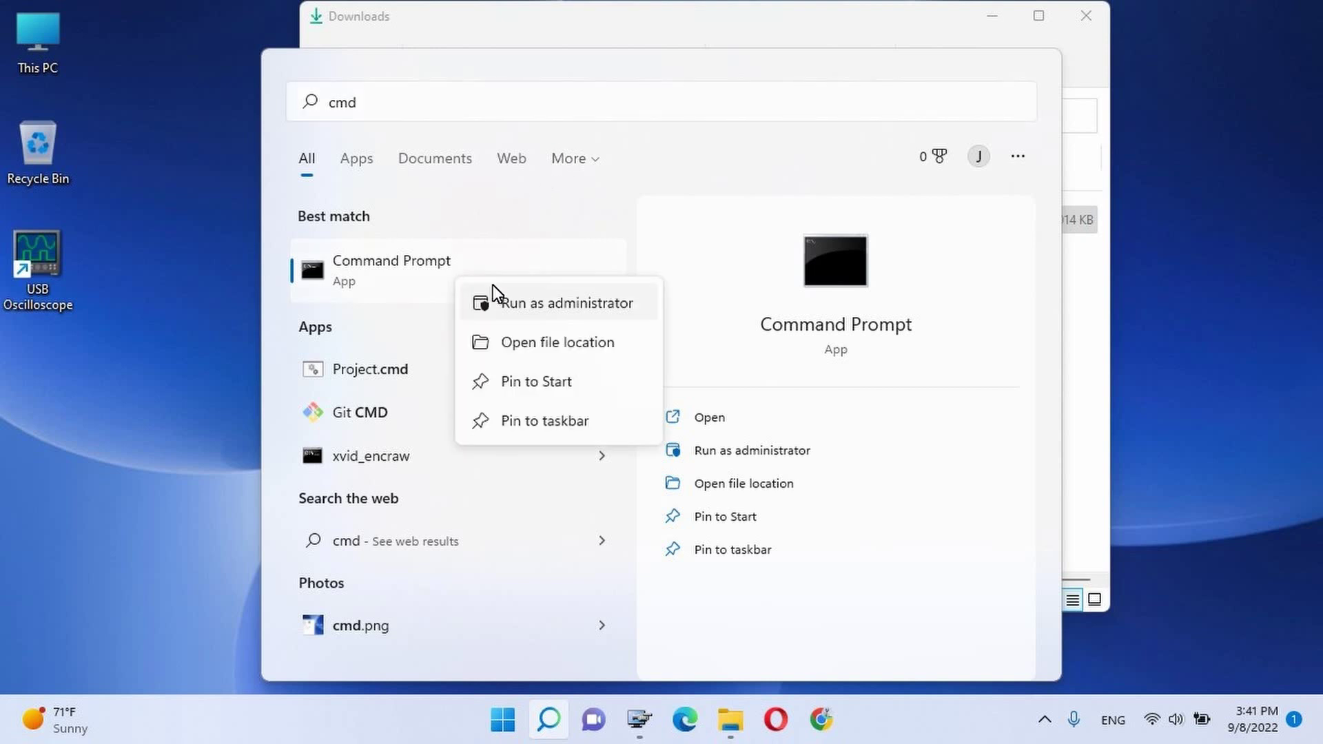
click(551, 311)
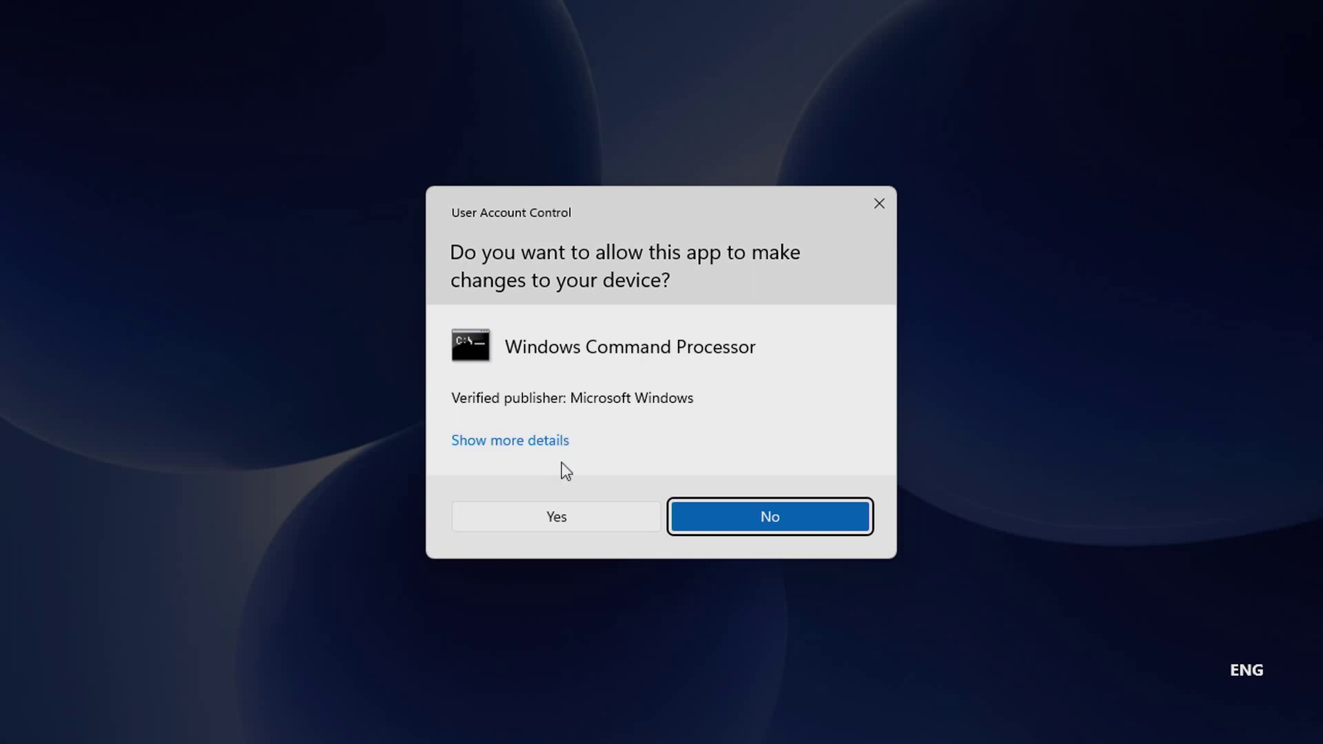
click(561, 523)
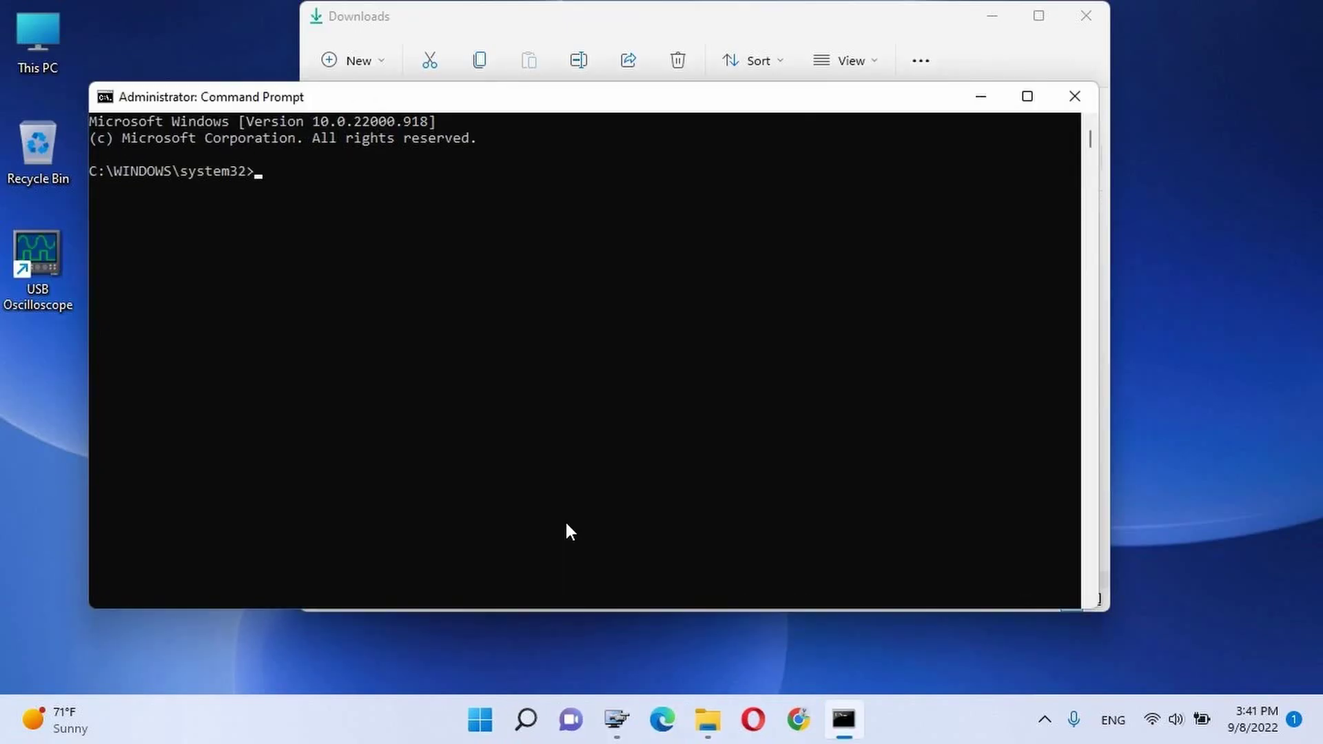
Copy the flashplayeractivex11.3.300.268.exe path and run it in the administrator Command Prompt.
click(689, 28)
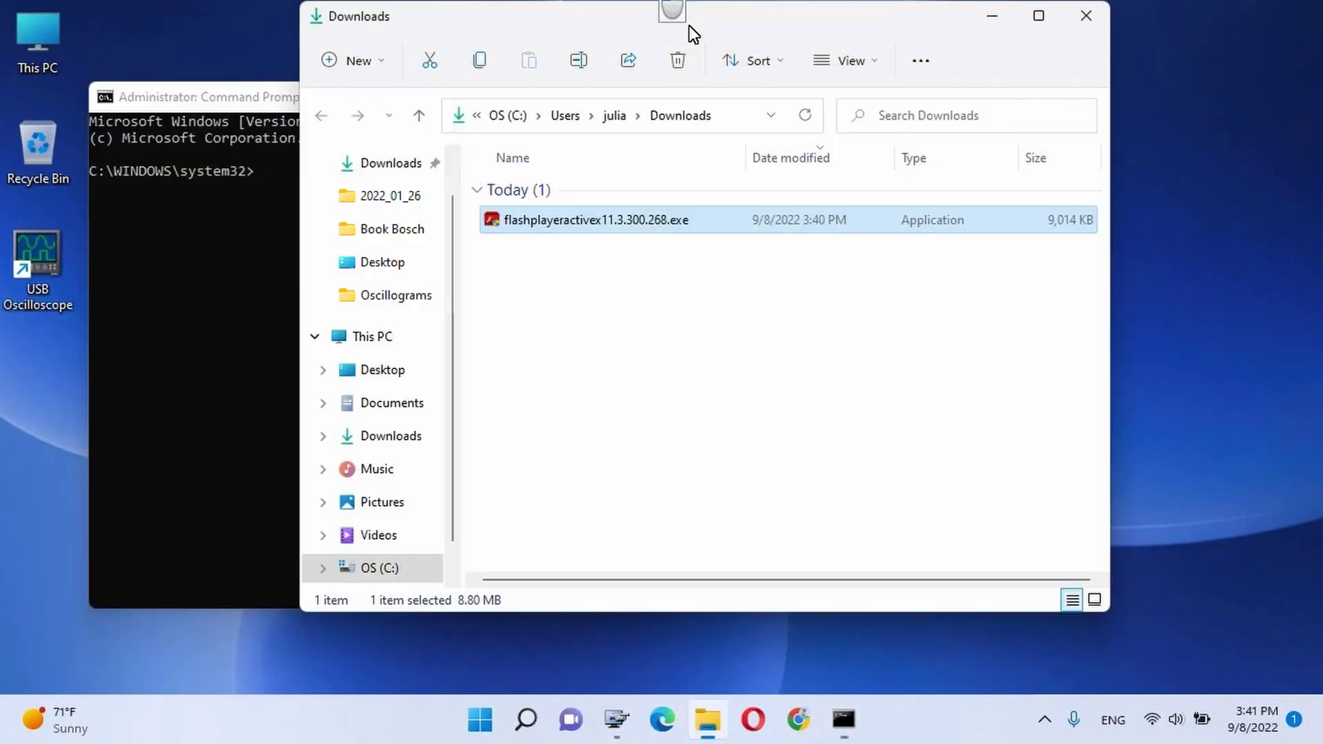
right_click(586, 226)
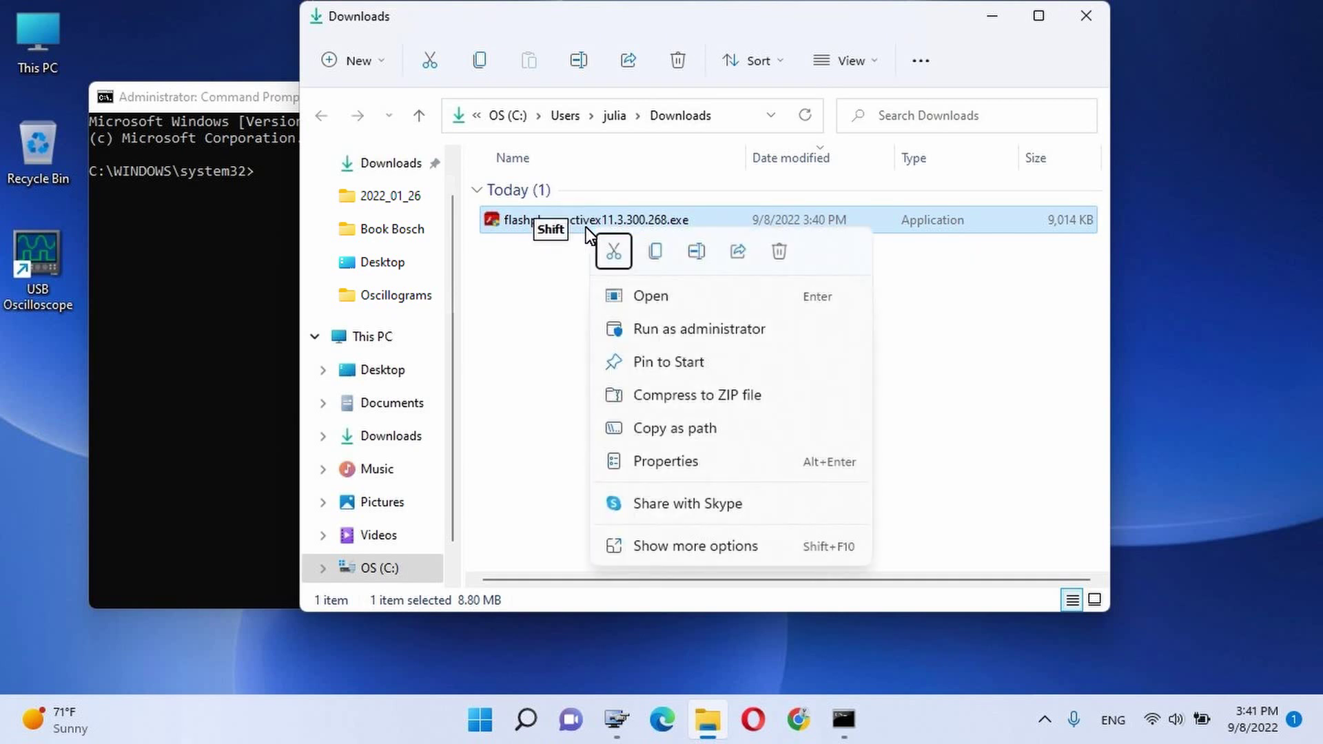
click(689, 427)
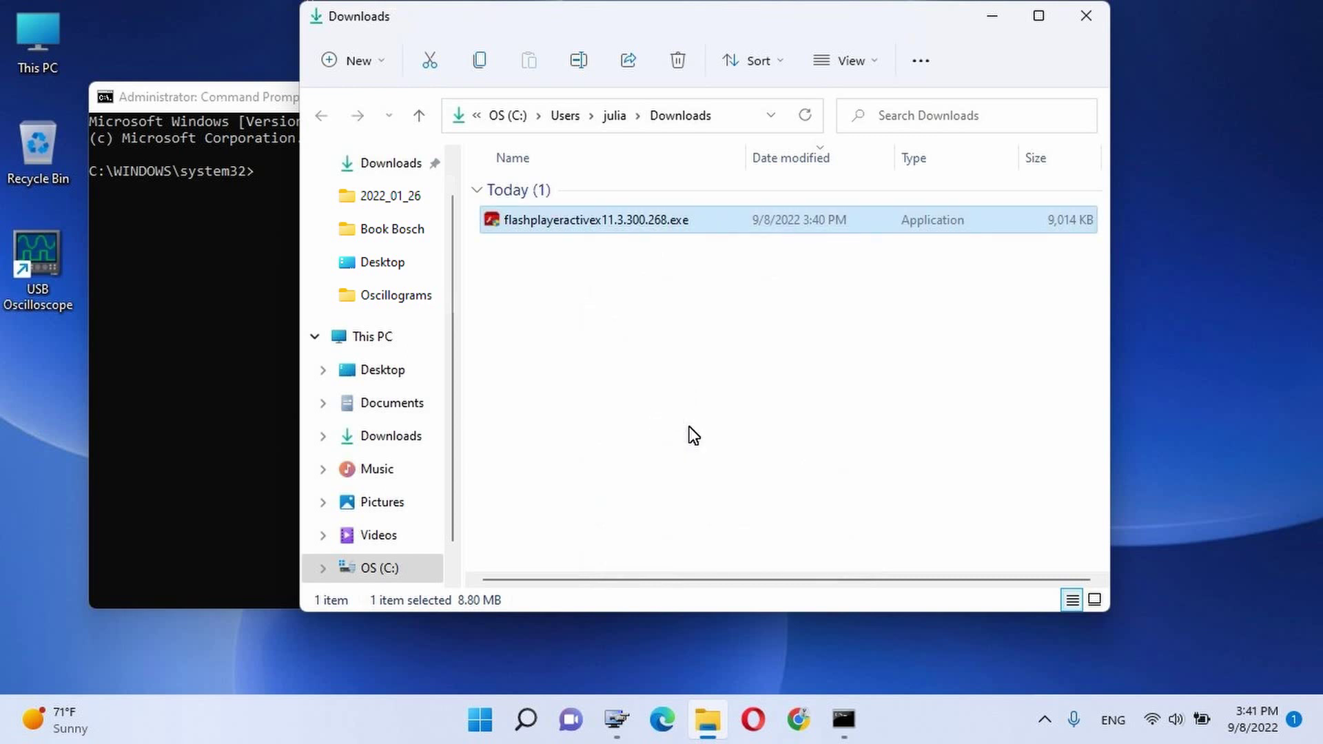
click(279, 180)
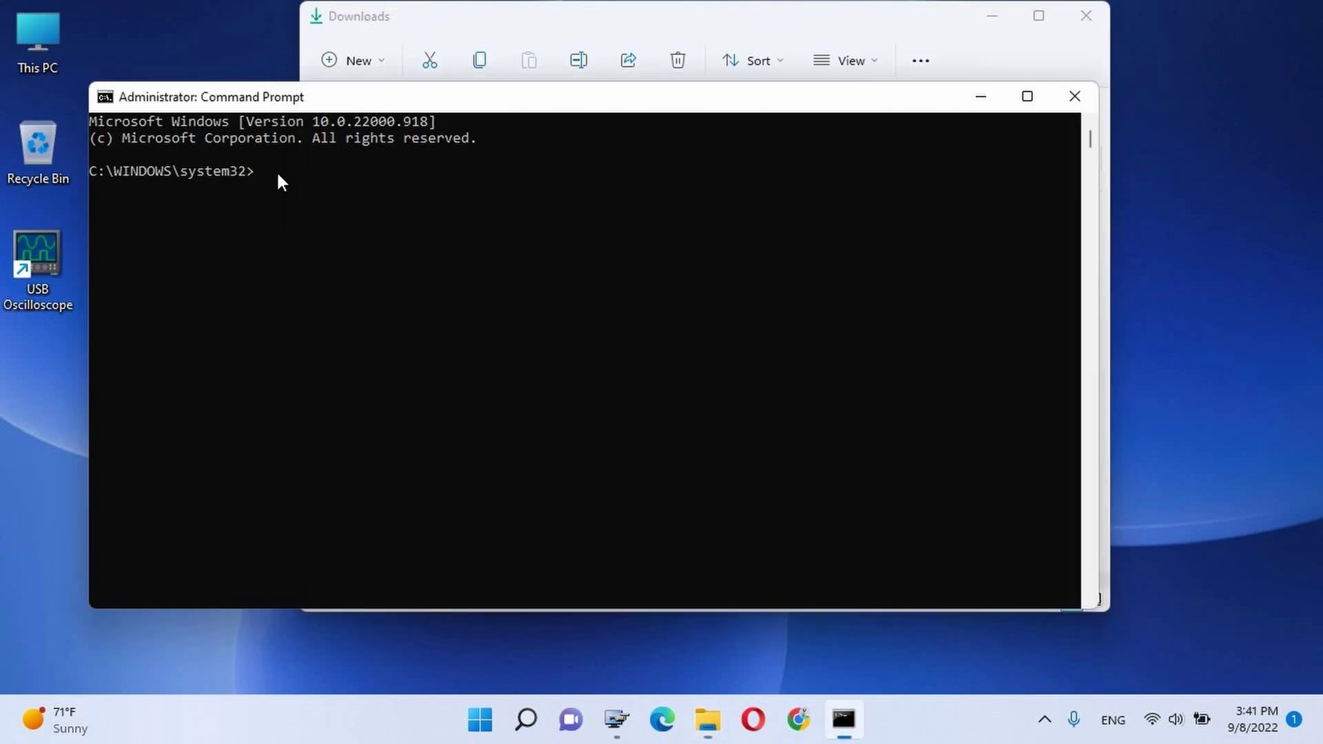
text("C:\Users\julia\Downloads\flashplayeractivex11.3.300.268.exe")
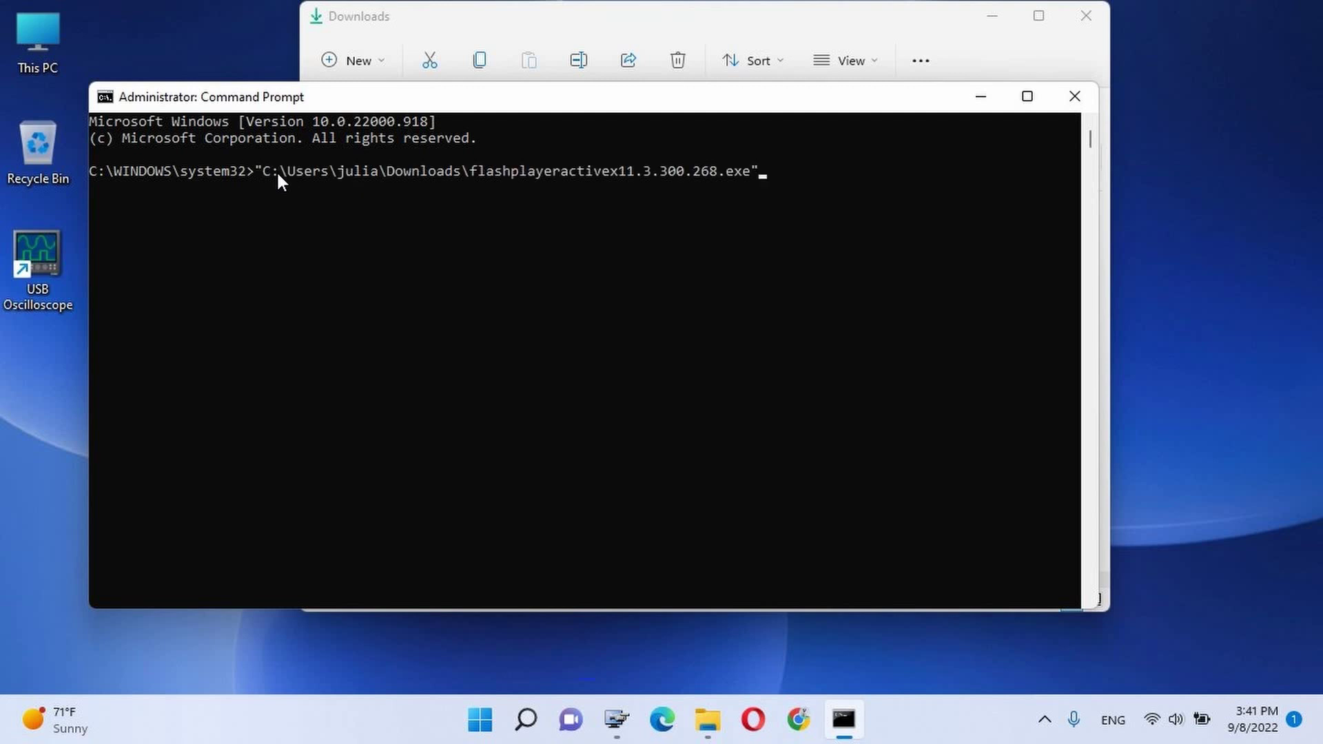
key(Return)
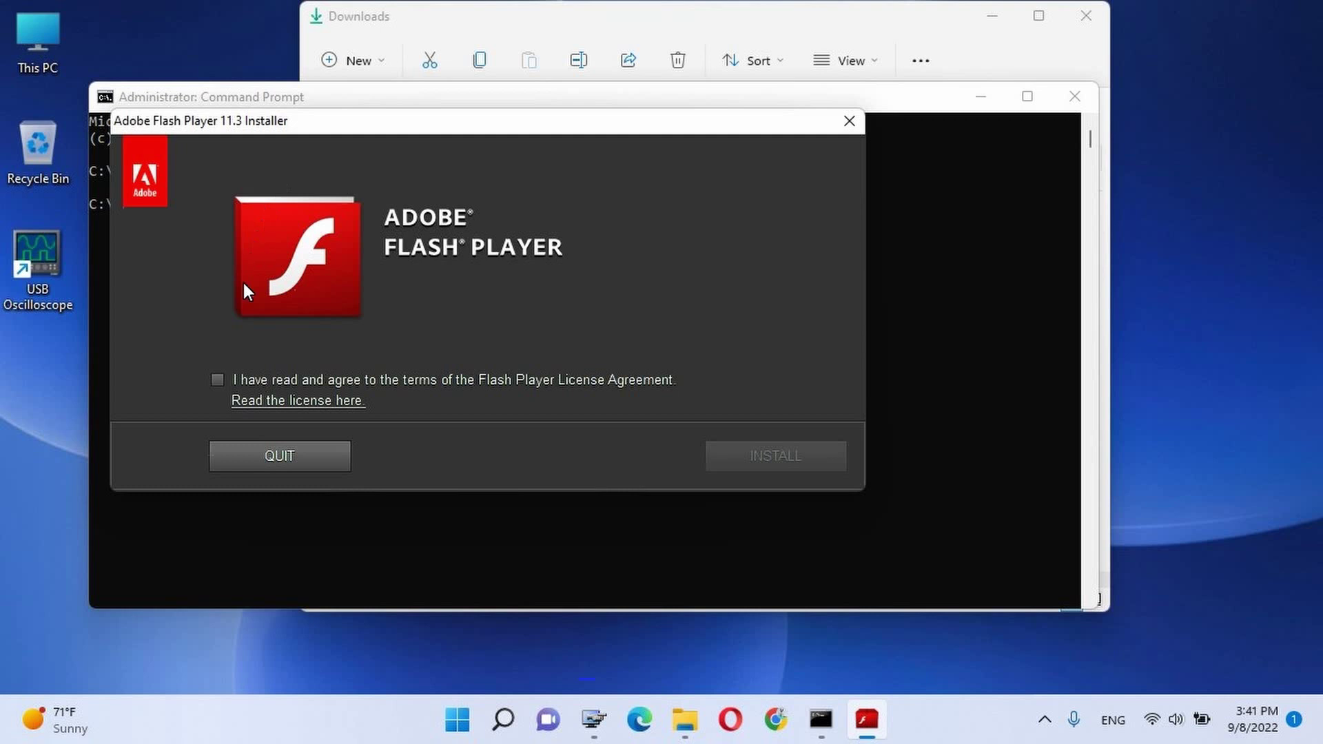
Accept the license, install Flash Player 11.3, choose Never check for updates, and finish.
click(216, 384)
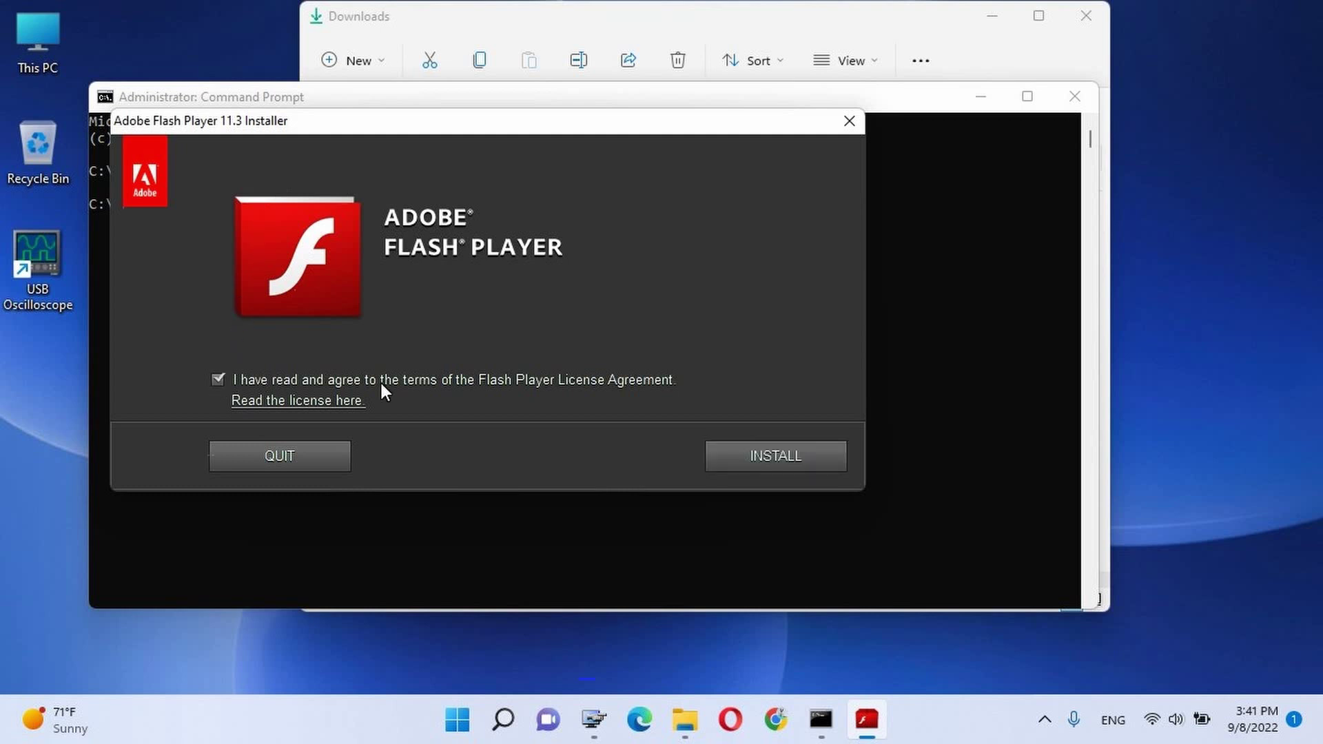
click(758, 452)
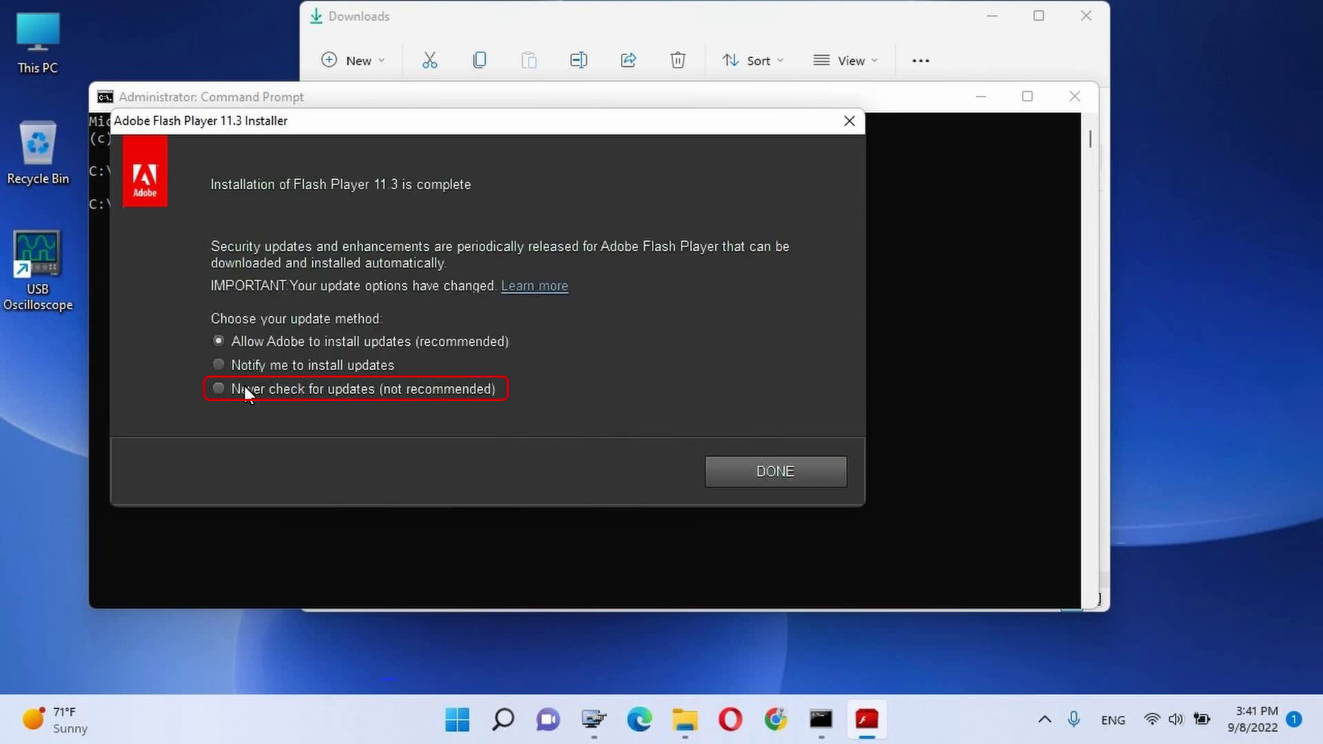
click(219, 389)
click(767, 468)
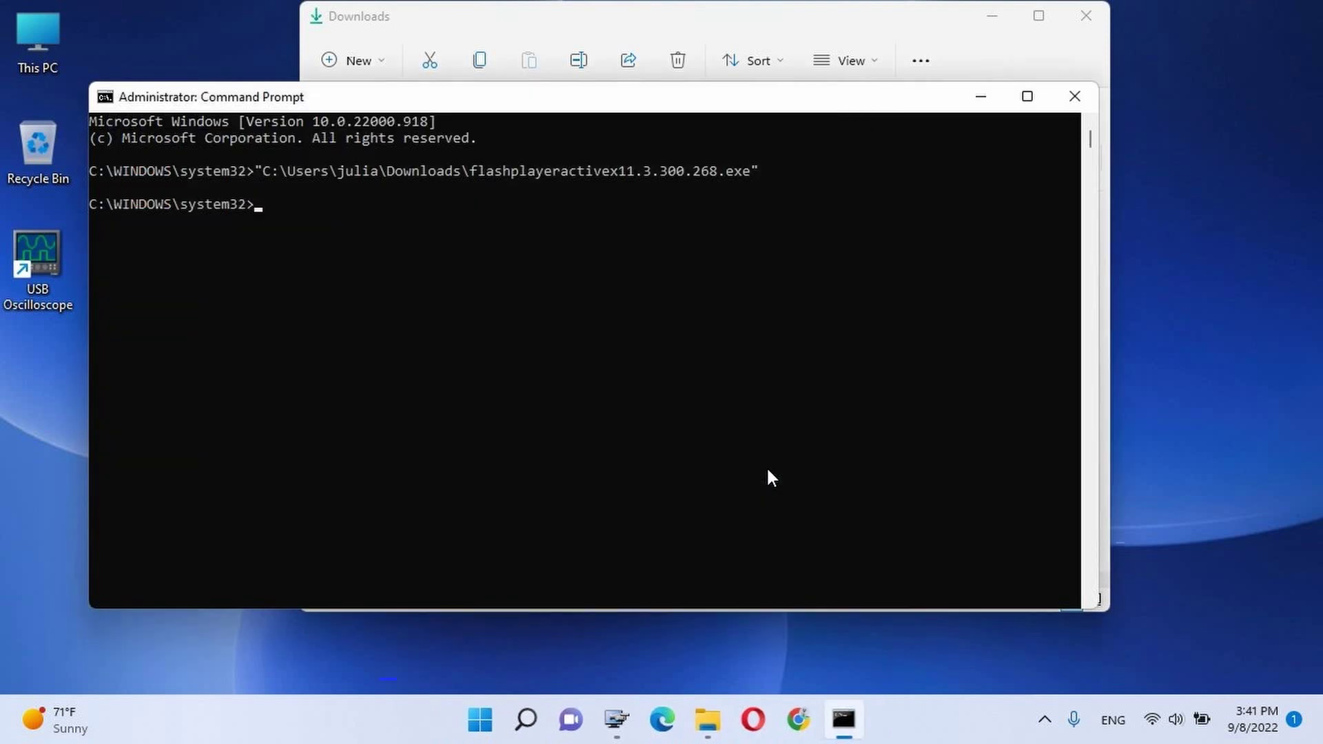
Close the Command Prompt window and the File Explorer Downloads window.
click(1072, 97)
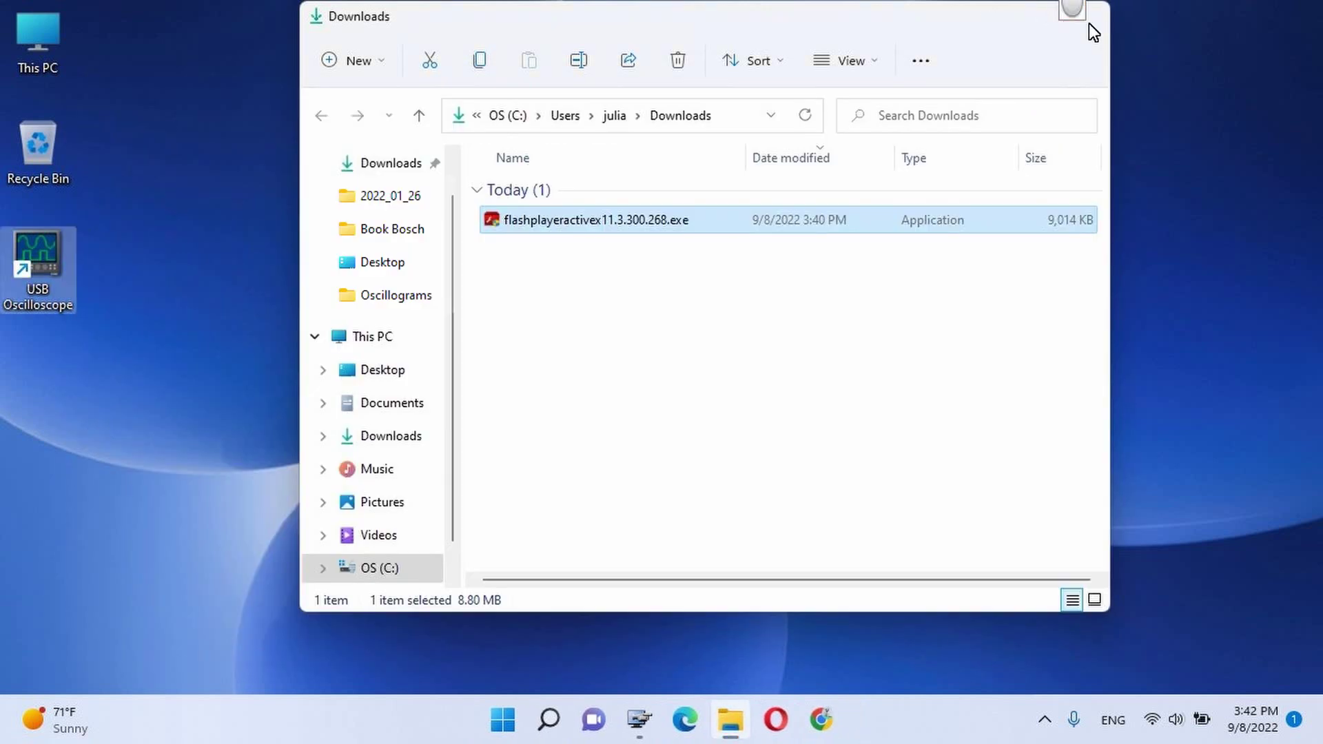
click(1086, 18)
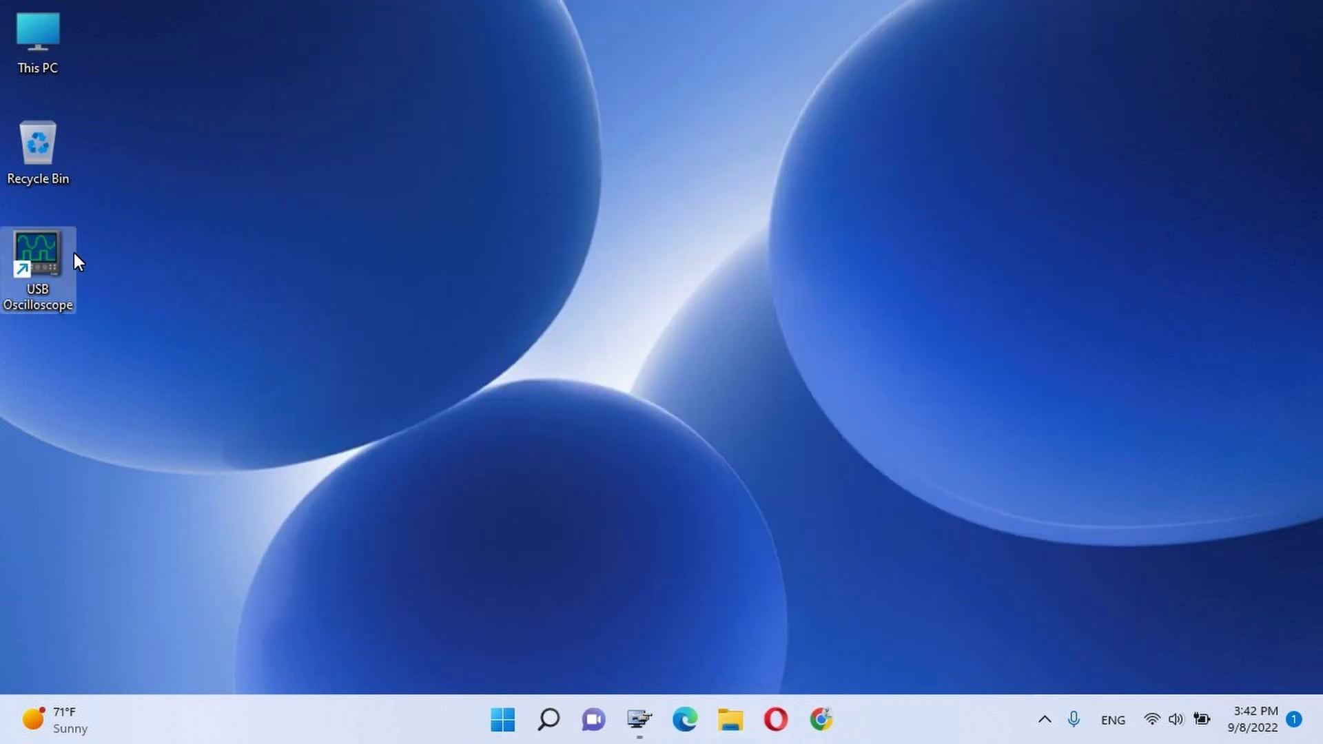